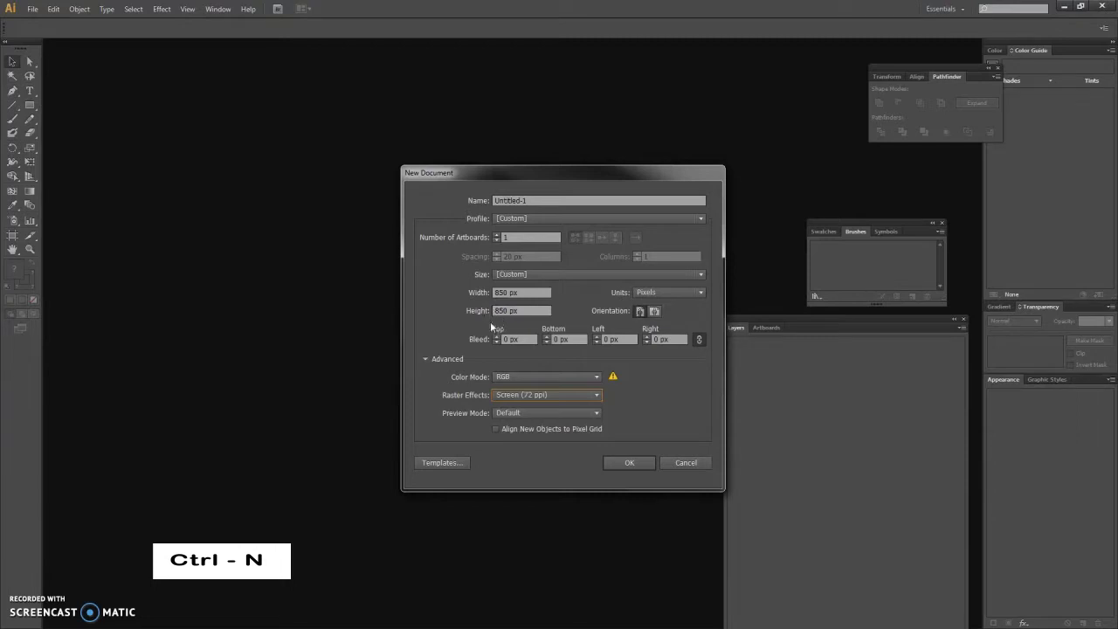
left_click(425, 359)
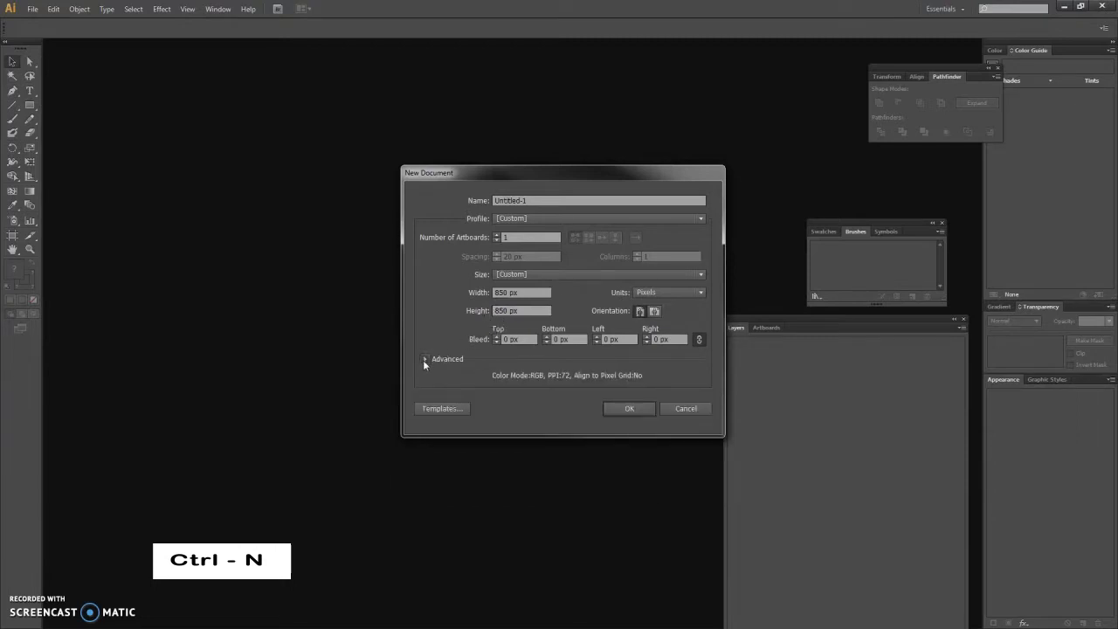
left_click(424, 360)
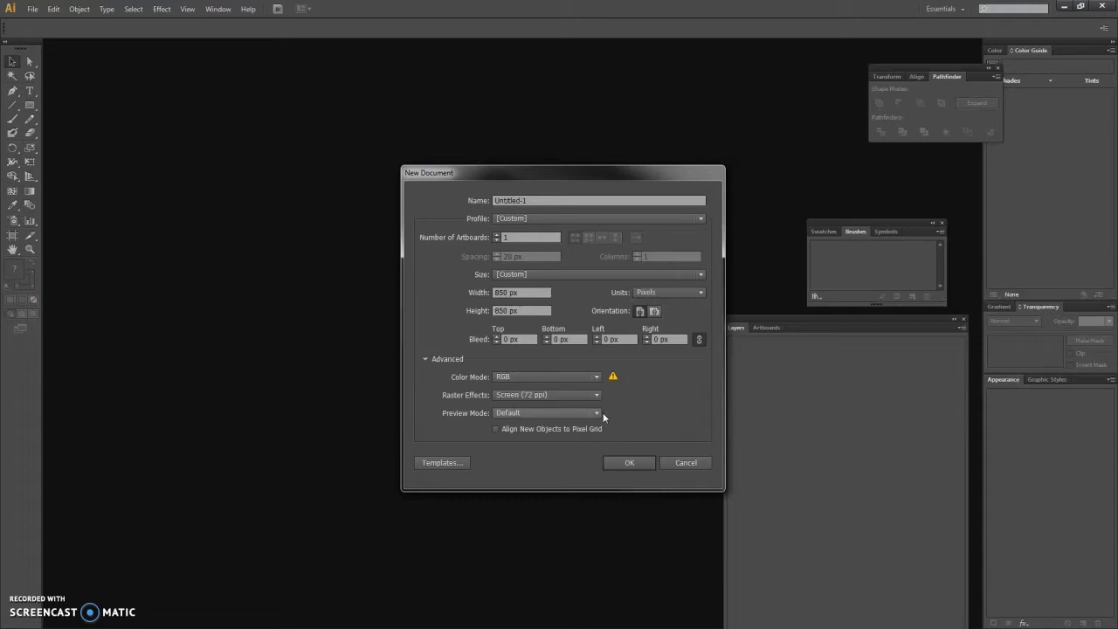
left_click(628, 463)
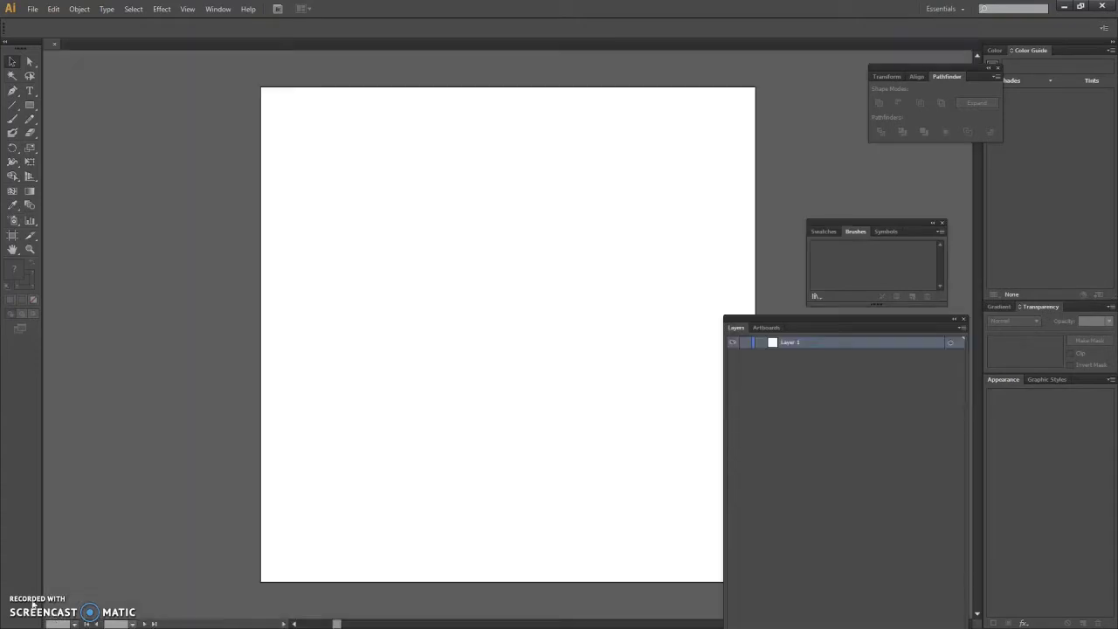
- Show the grid over the artboard and turn on Snap to Grid
left_click(187, 8)
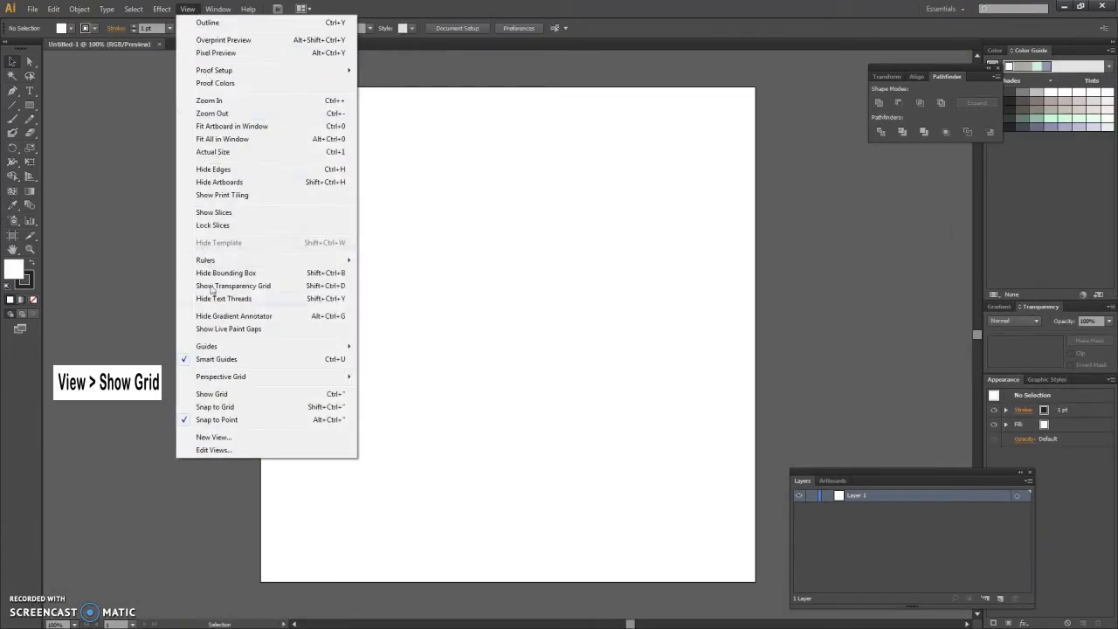
left_click(220, 394)
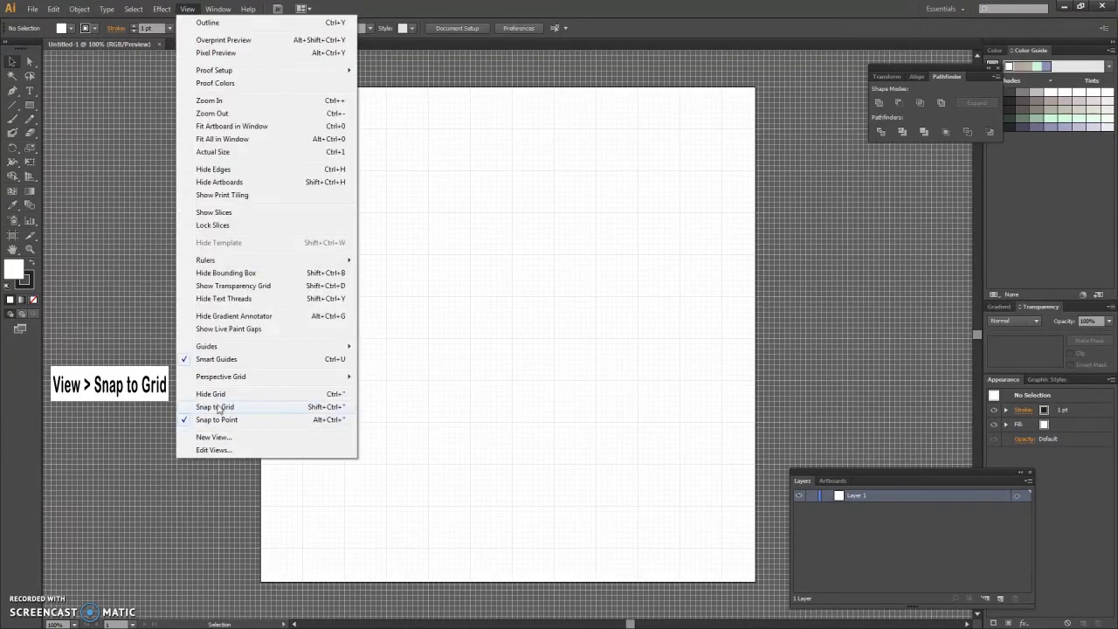
left_click(218, 408)
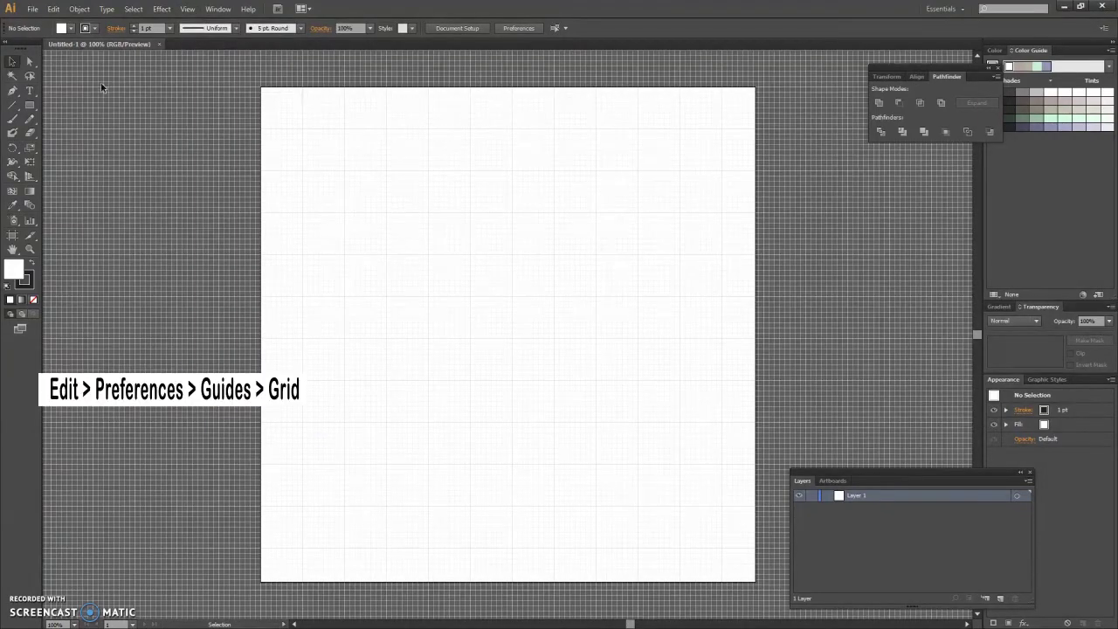
- Set gridlines every 5 px in Guides & Grid preferences and show the Info panel
left_click(53, 8)
mouse_move(230, 364)
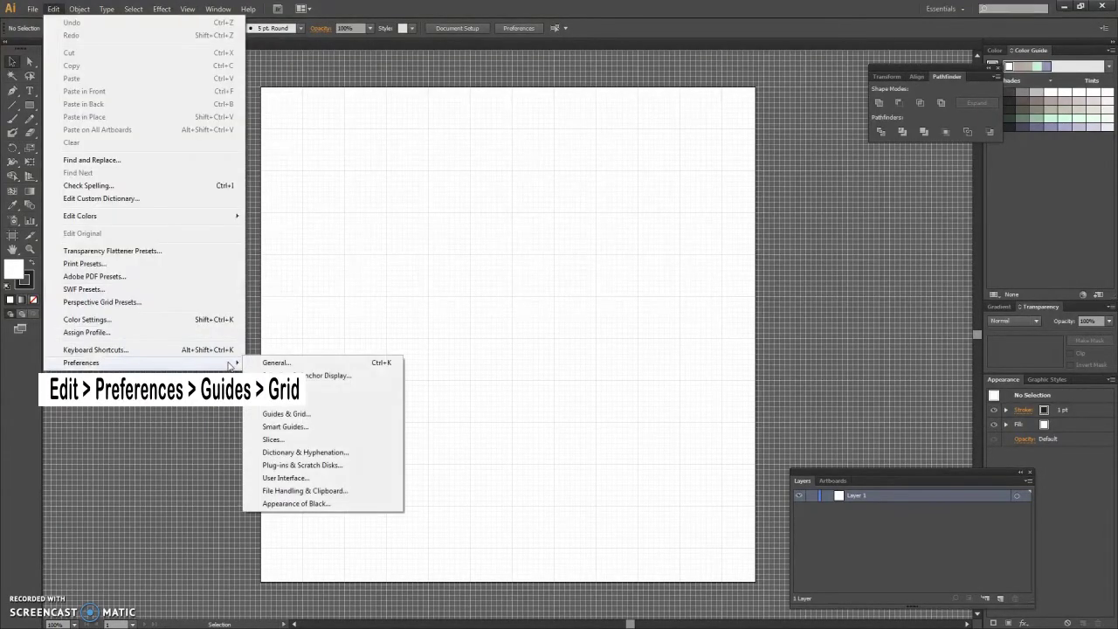
left_click(280, 414)
type("5")
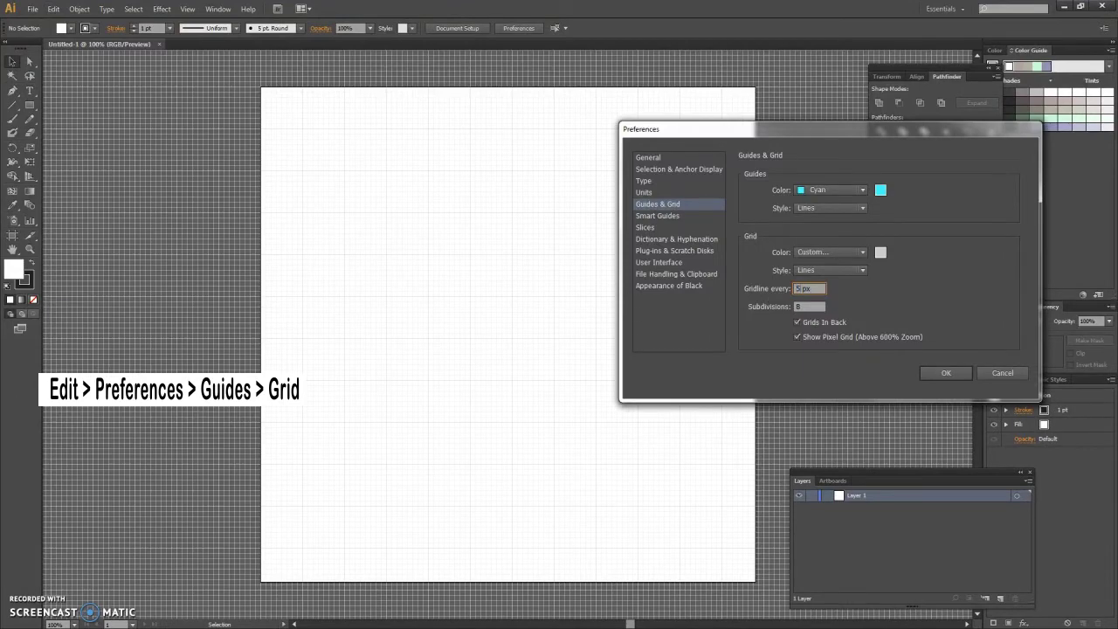
key("Tab")
left_click(218, 9)
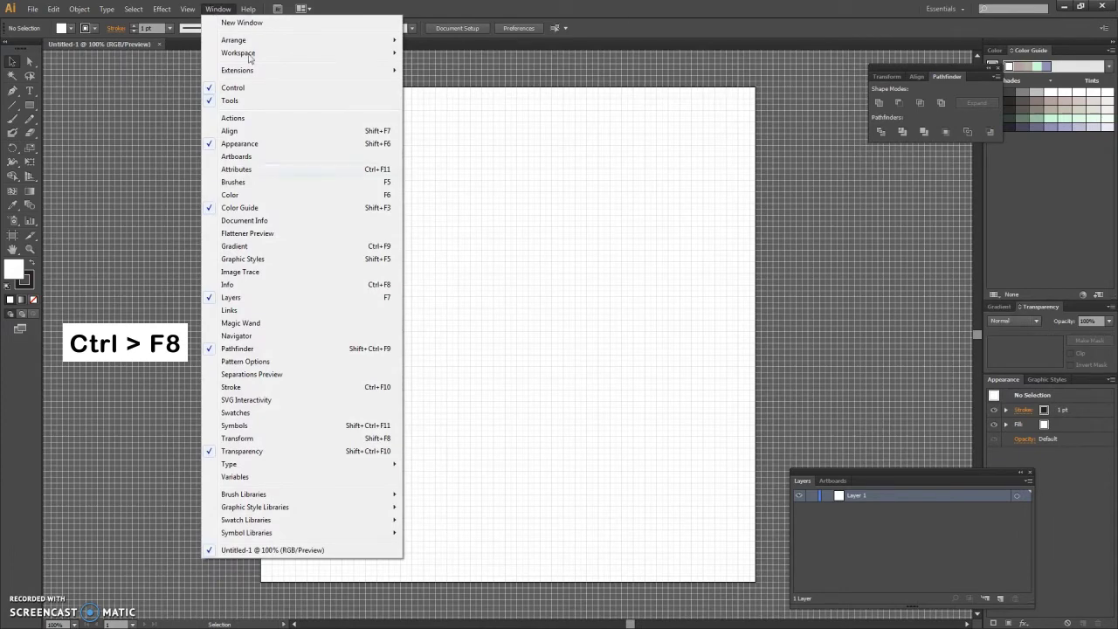
left_click(302, 285)
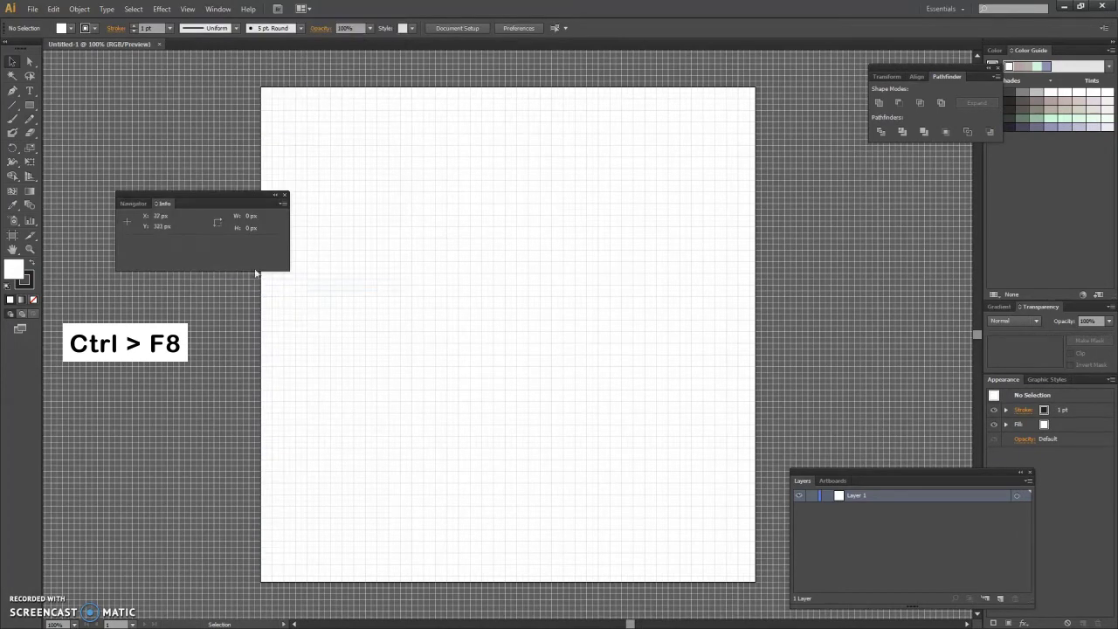
- Hide the Info and Navigator panels, then set Stroke and Type units to Pixels
left_click(136, 203)
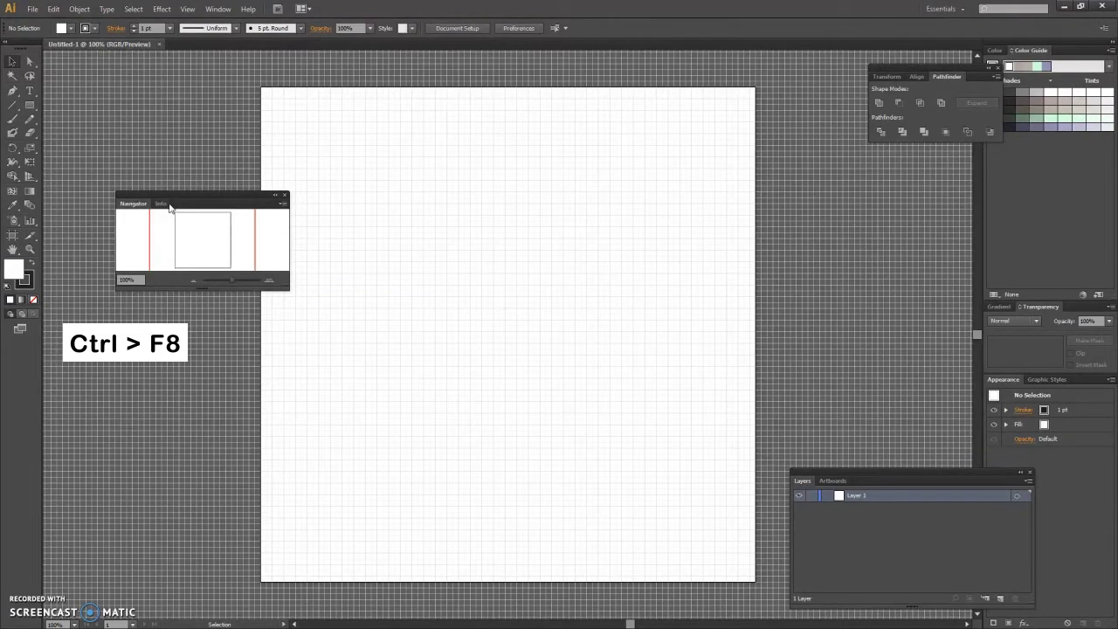
key("ctrl+F8")
left_click(53, 9)
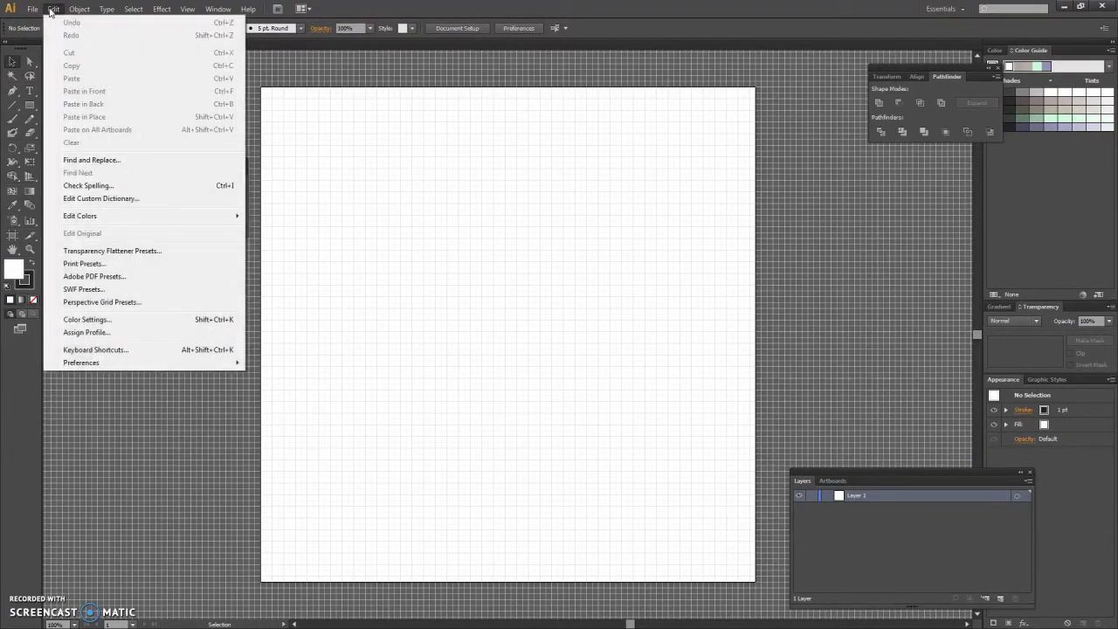
mouse_move(154, 363)
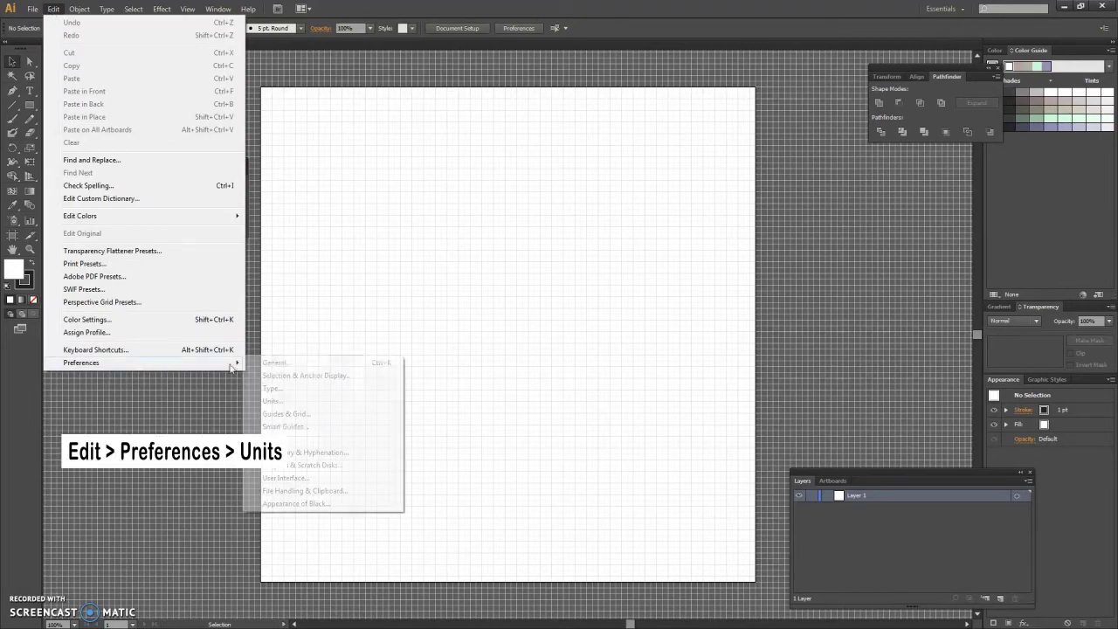
left_click(274, 401)
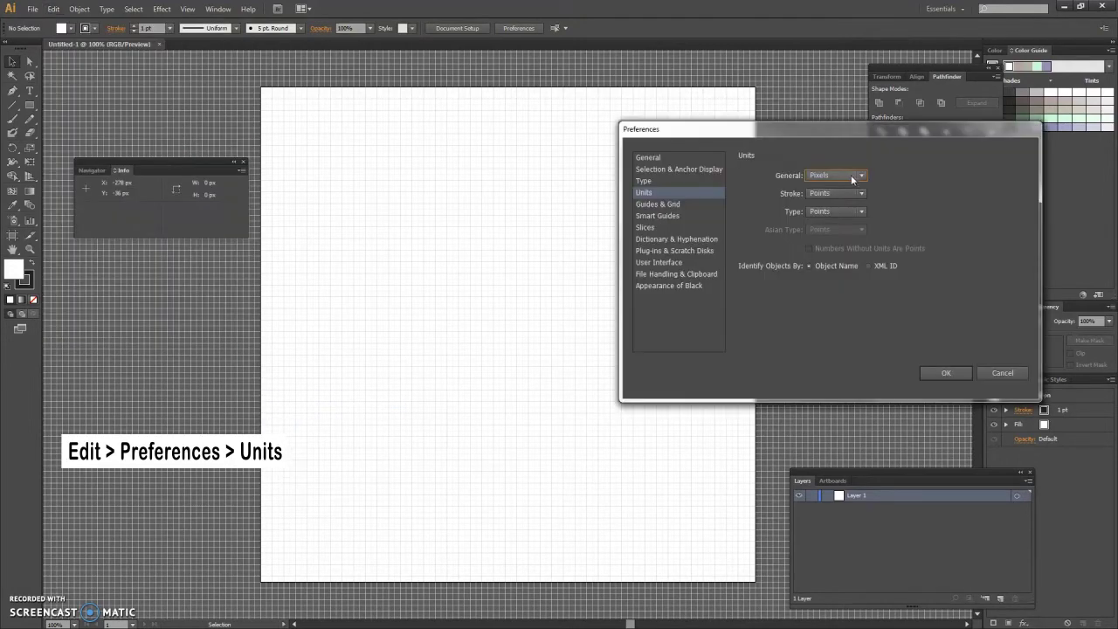
left_click(862, 193)
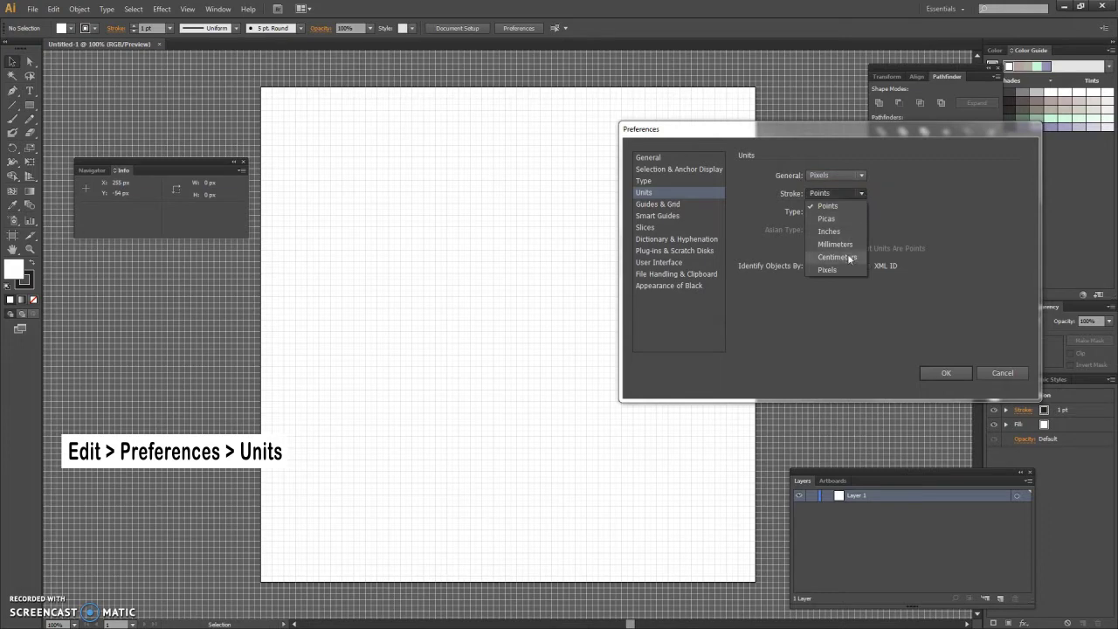
left_click(838, 273)
left_click(863, 210)
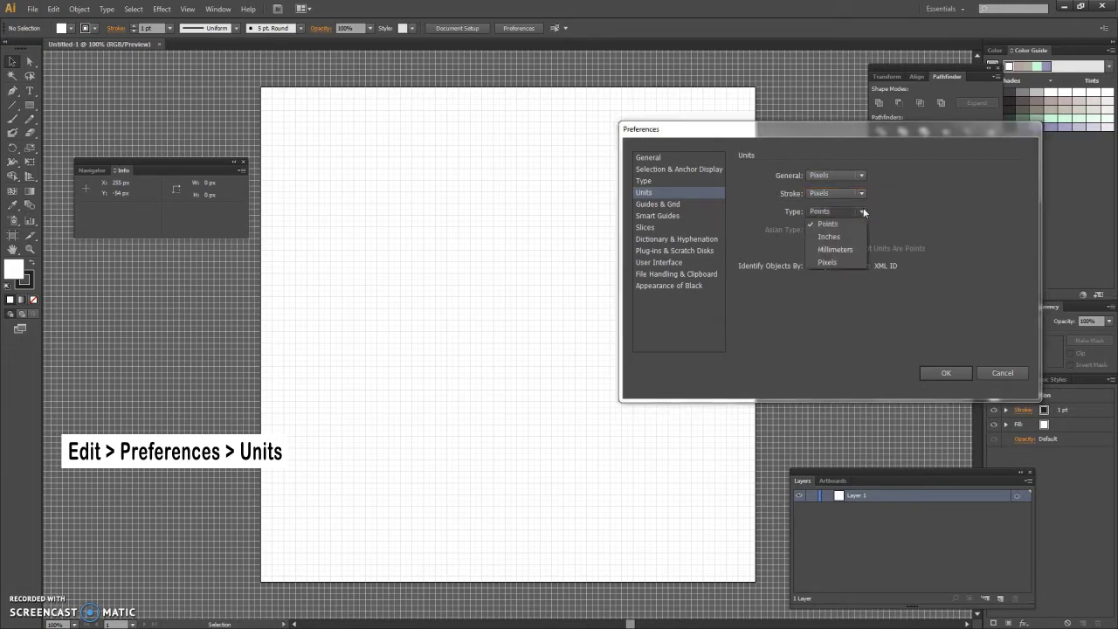
left_click(840, 266)
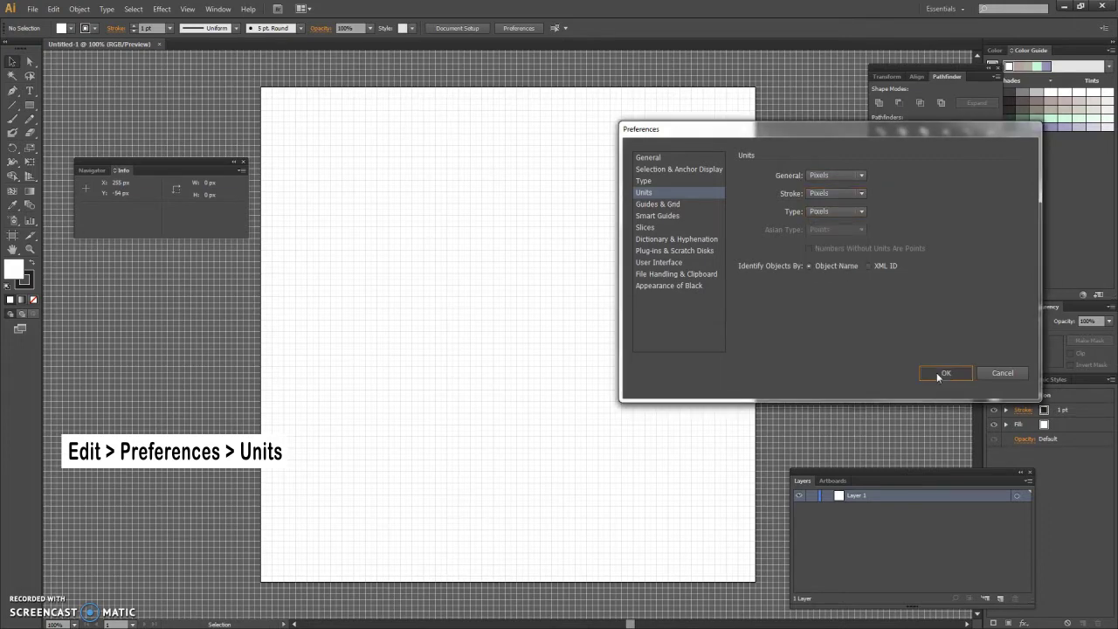
left_click(937, 373)
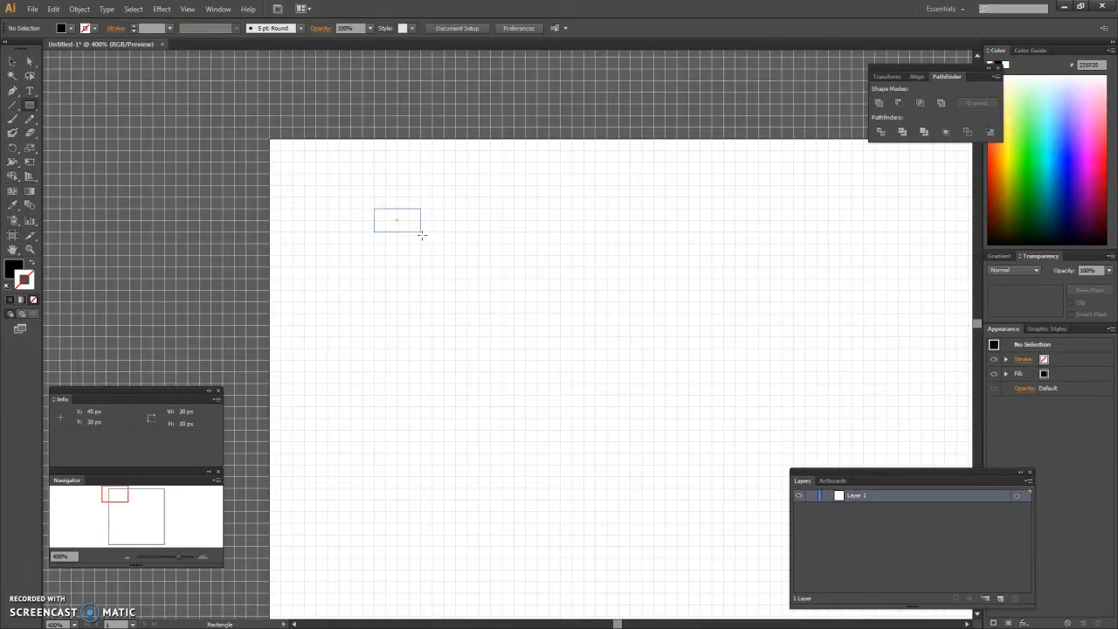
- Draw a black 20×10 px rectangle, zoom to 1200%, and add an ellipse over its upper left
left_click_drag(422, 234, 421, 233)
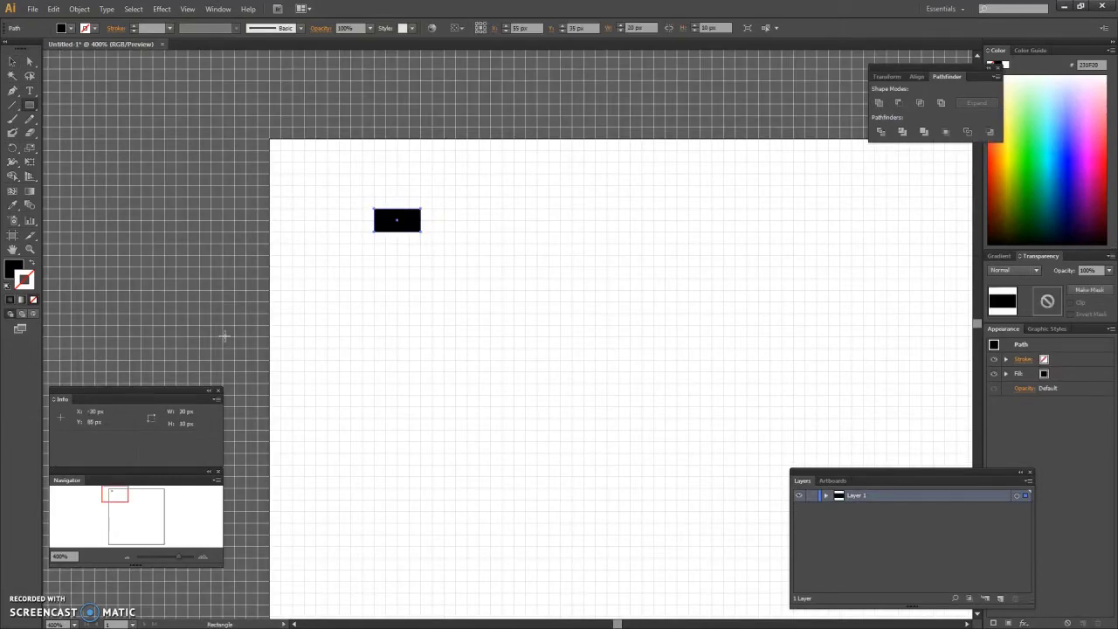
left_click(29, 250)
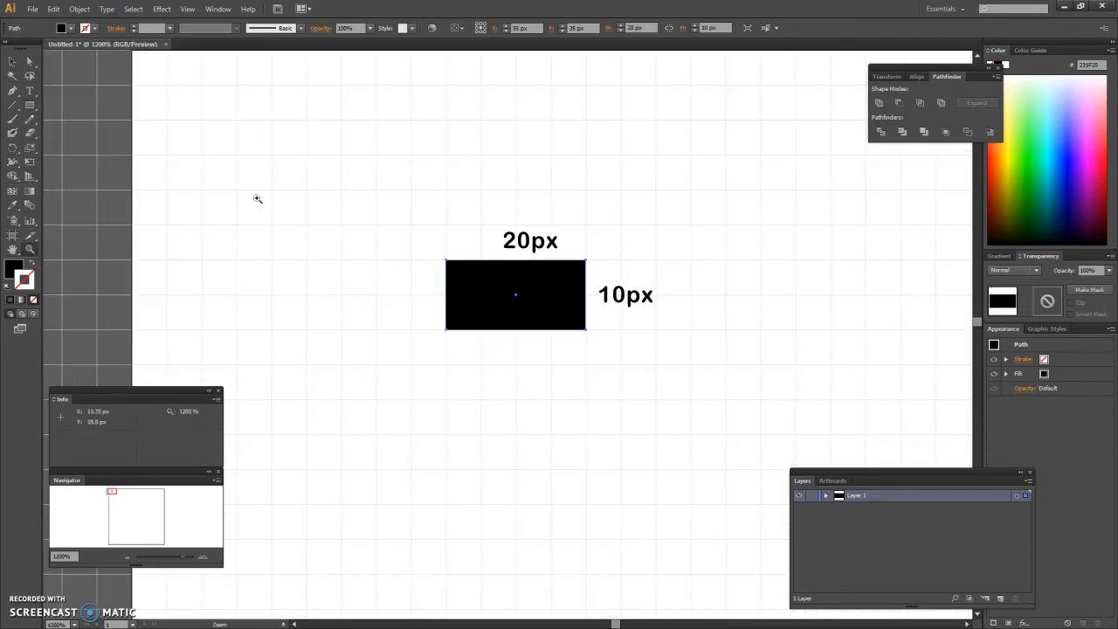
left_click(31, 105)
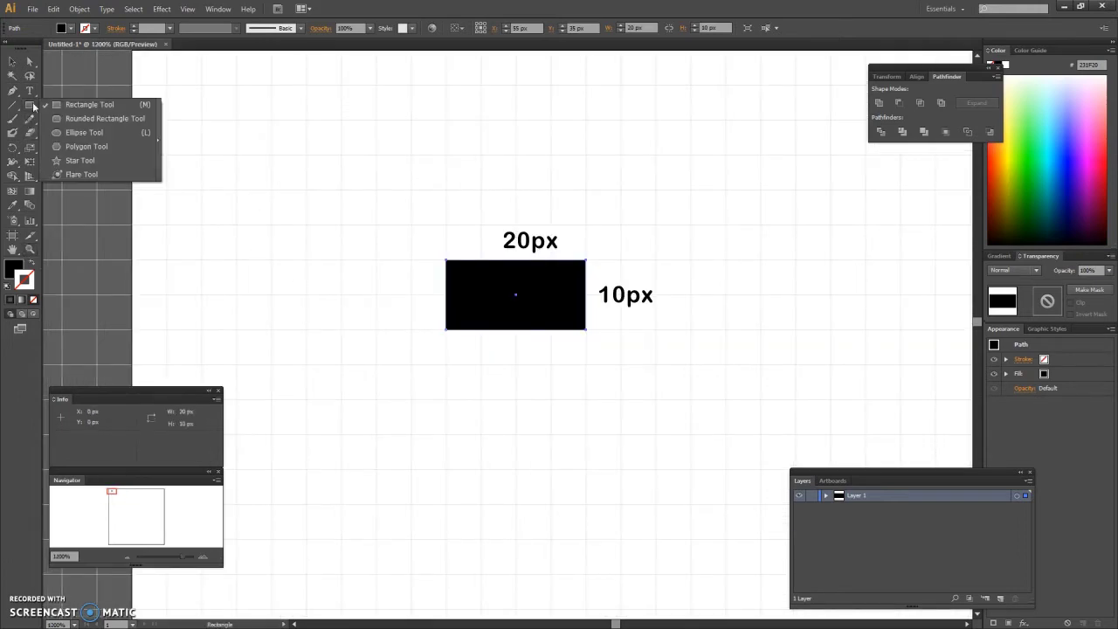
left_click(76, 132)
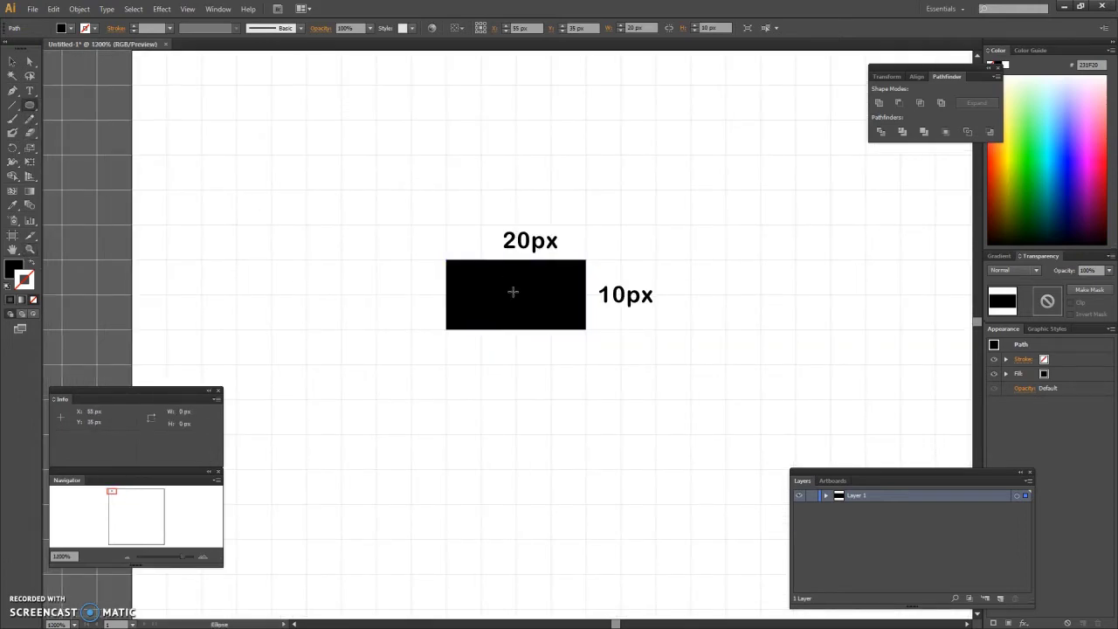
left_click_drag(513, 295, 416, 228)
- Stretch the ellipse into a circle and fill it yellow
left_click(12, 61)
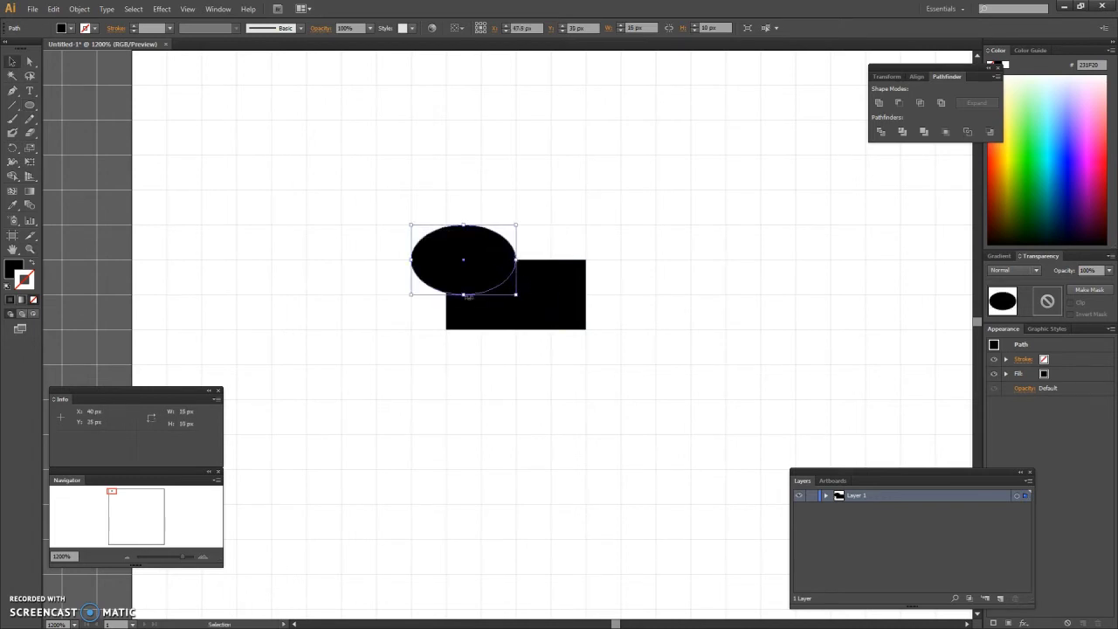
left_click_drag(463, 294, 458, 332)
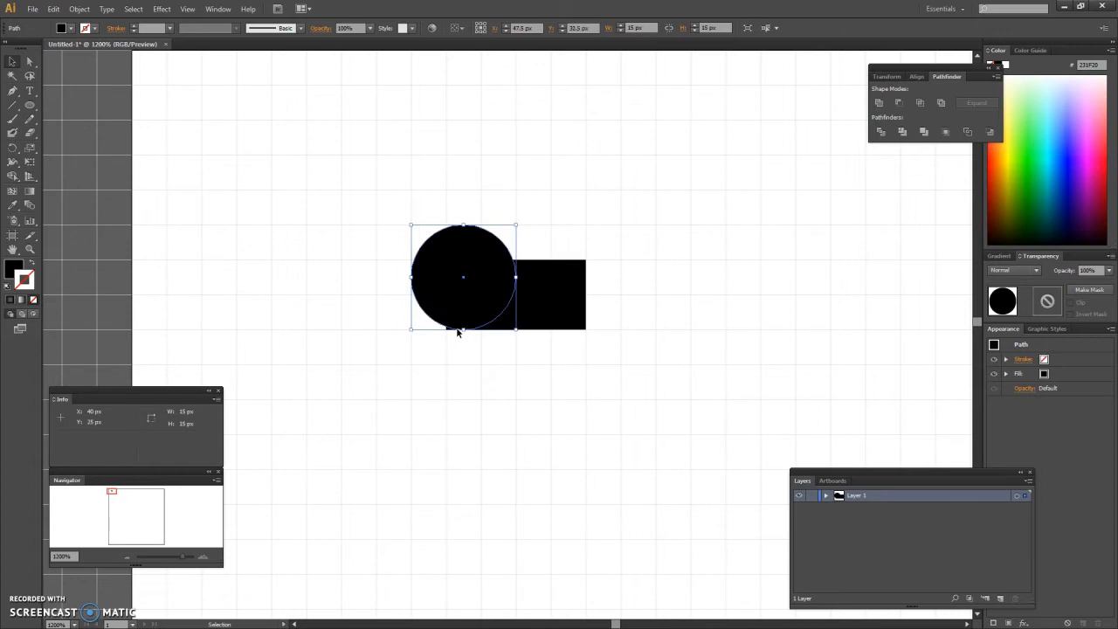
double_click(15, 266)
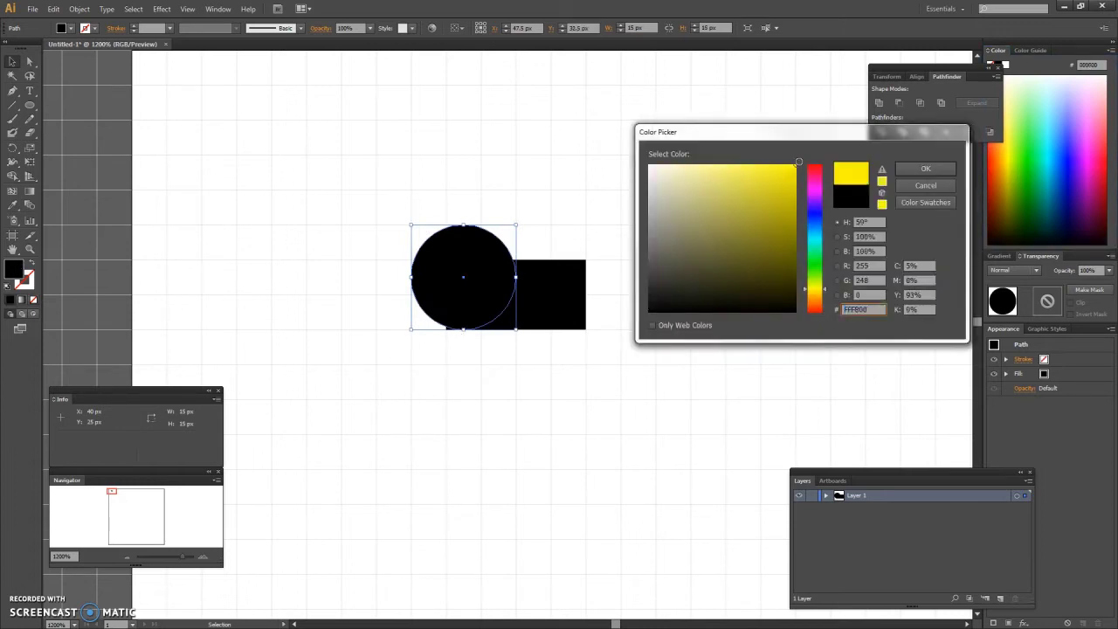
key("Return")
- Paste a copy of the yellow circle behind it and move it over the rectangle's right side
left_click(53, 9)
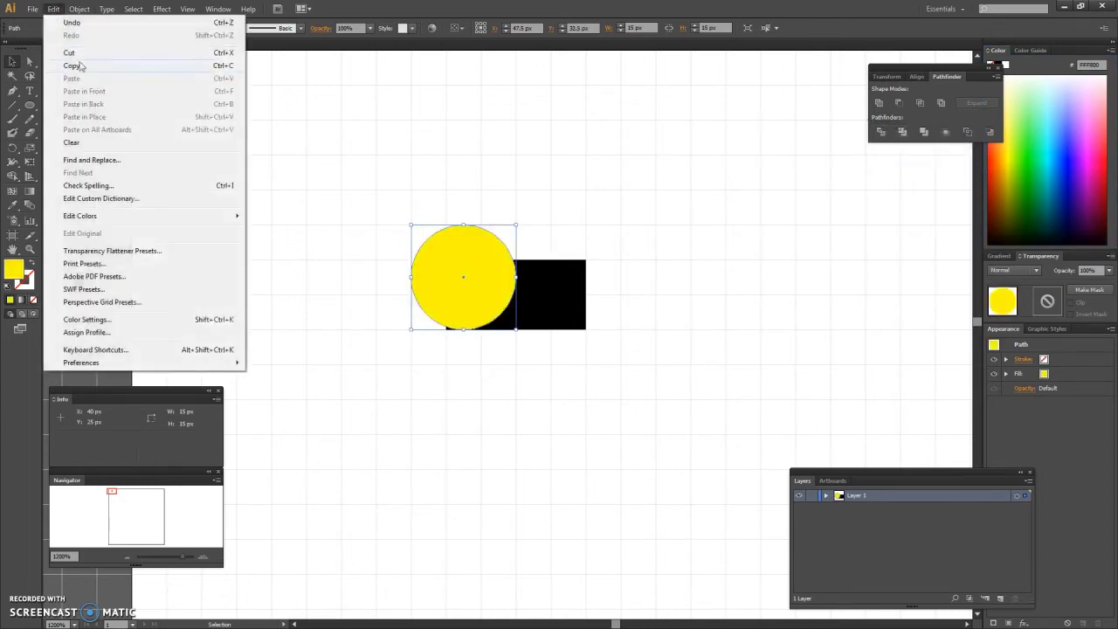
left_click(77, 66)
left_click(53, 9)
left_click(84, 104)
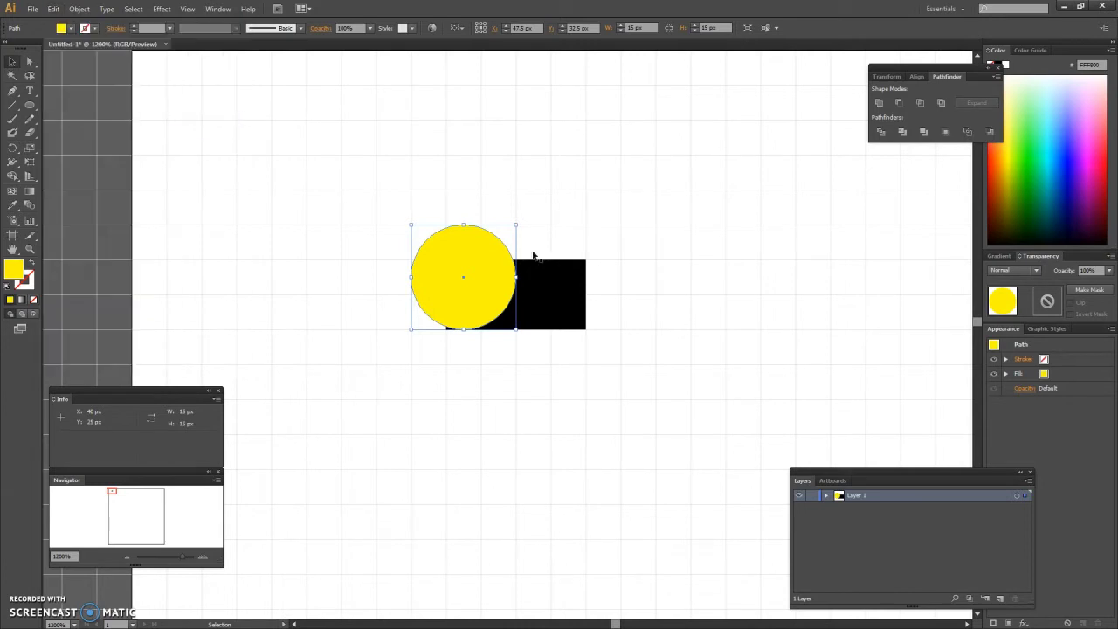
left_click_drag(490, 267, 593, 254)
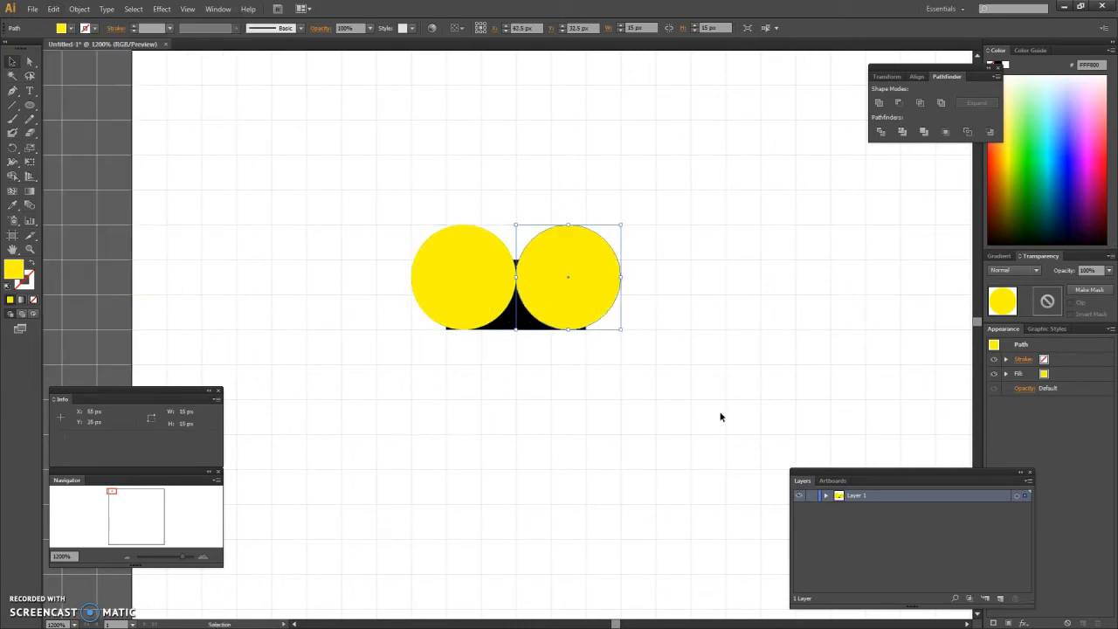
- Resize both yellow circles to 20×20 px, side by side
left_click(461, 231)
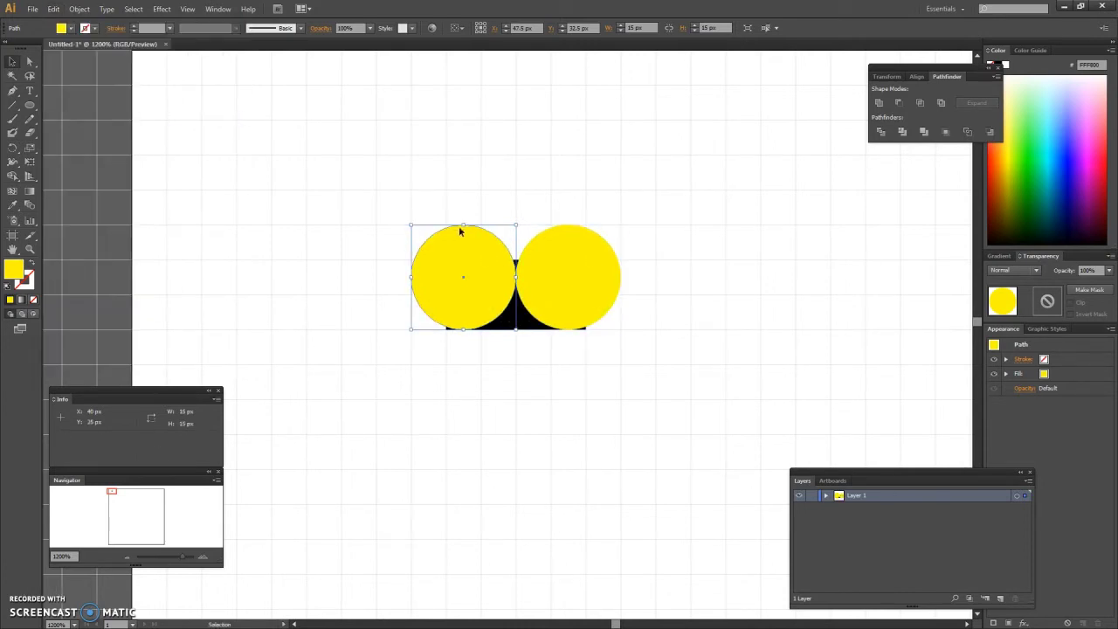
left_click_drag(463, 225, 463, 192)
left_click_drag(411, 259, 377, 258)
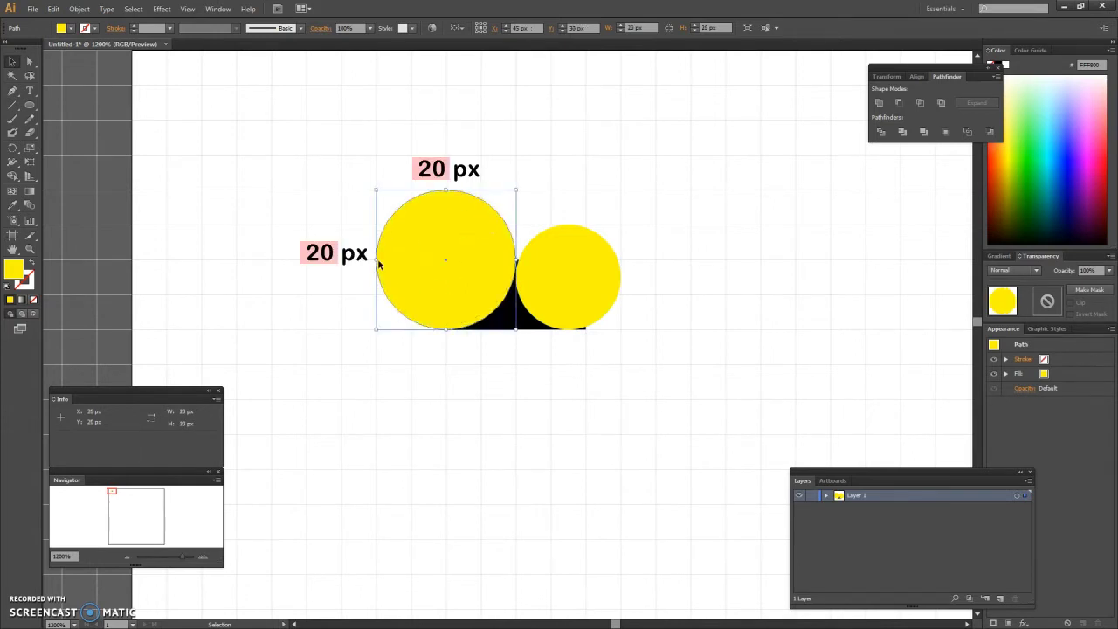
left_click(589, 270)
left_click_drag(568, 225, 568, 191)
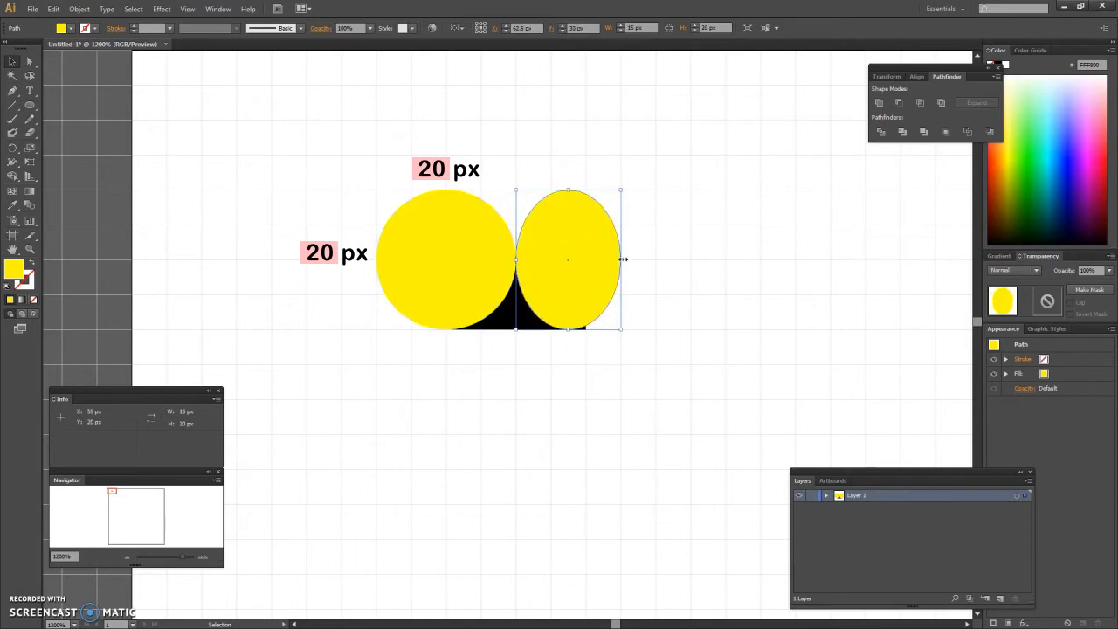
left_click_drag(620, 258, 655, 259)
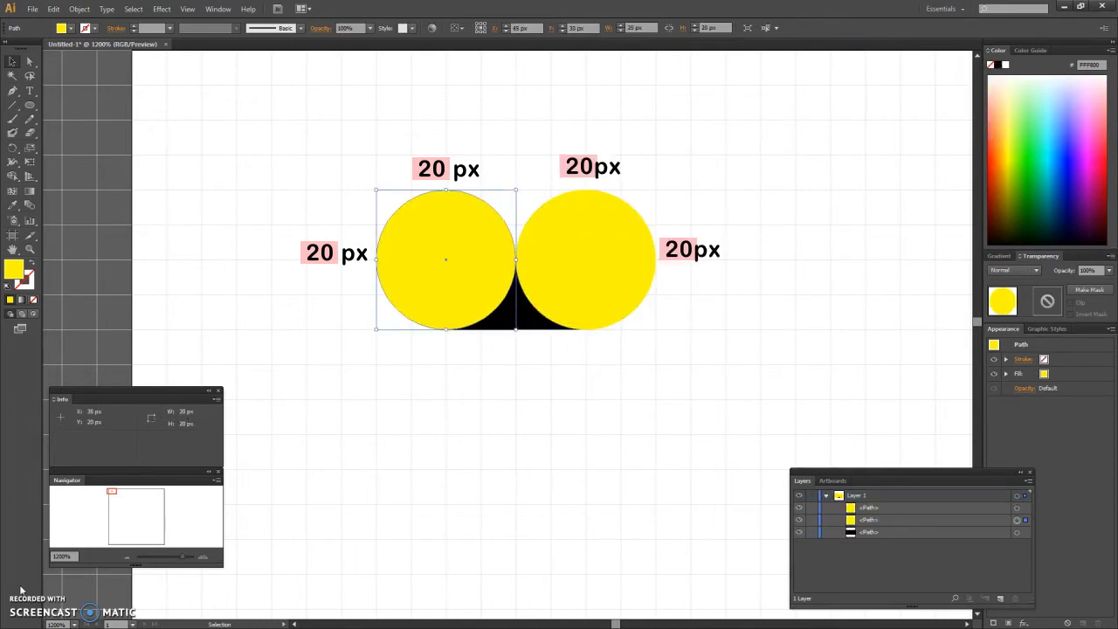
- Select both circles and the black base in Layers and apply Pathfinder Minus Front
left_click(218, 9)
left_click(237, 348)
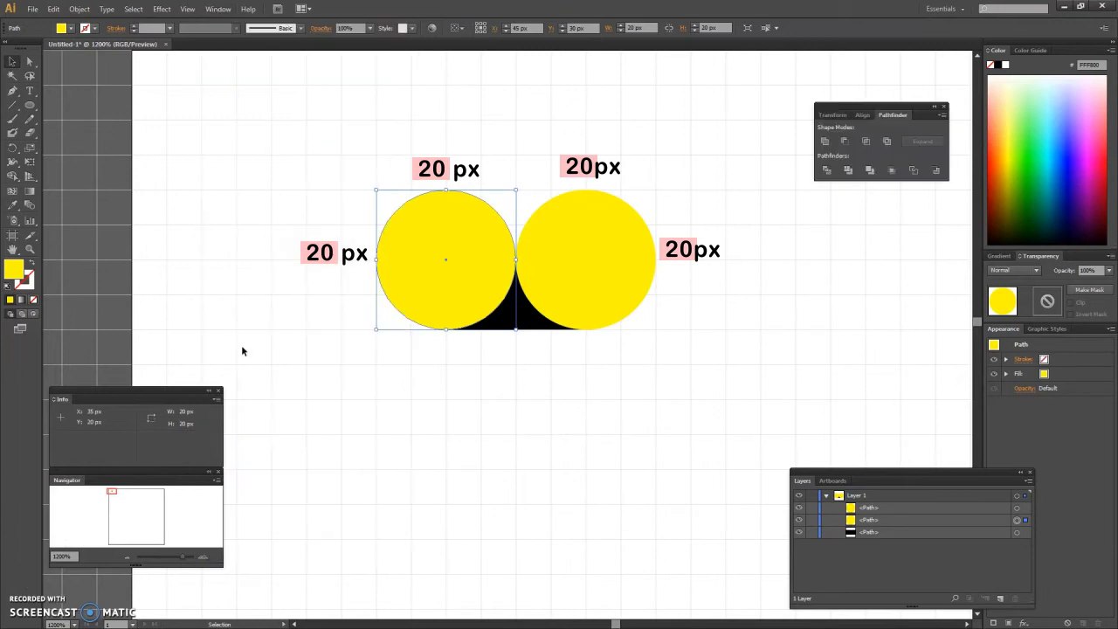
left_click(1017, 511)
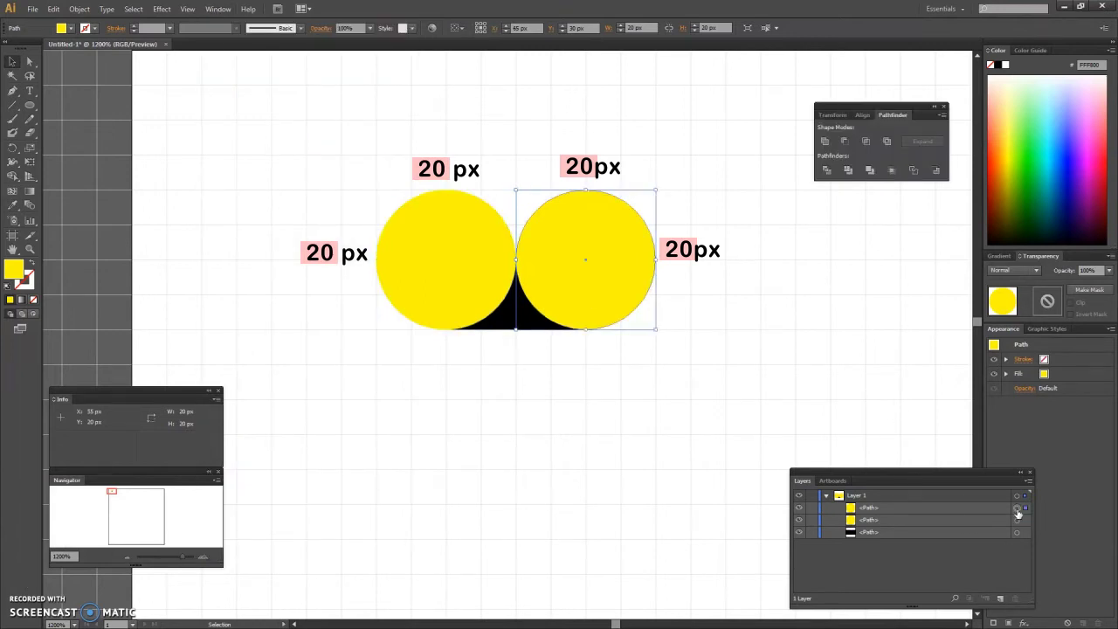
left_click(1018, 521, "shift")
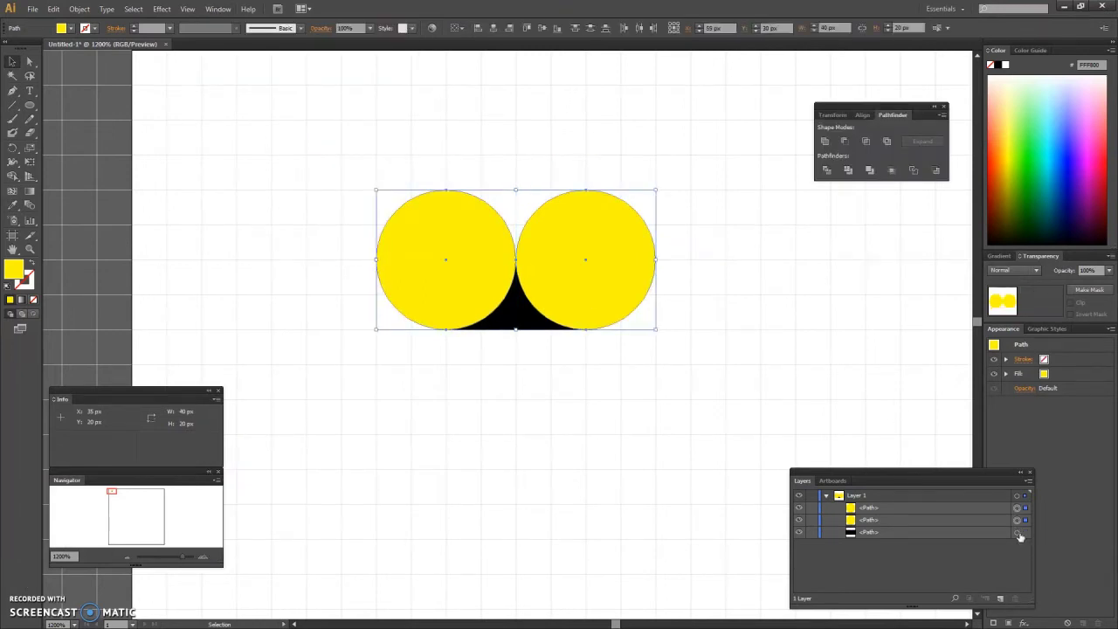
left_click(1018, 534, "shift")
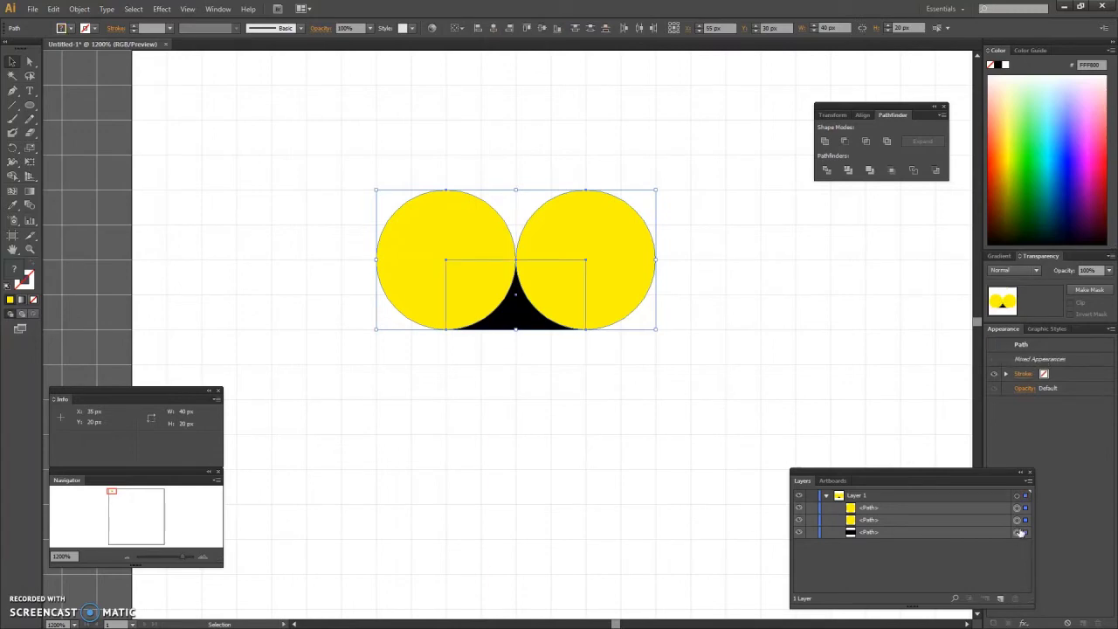
left_click(845, 142)
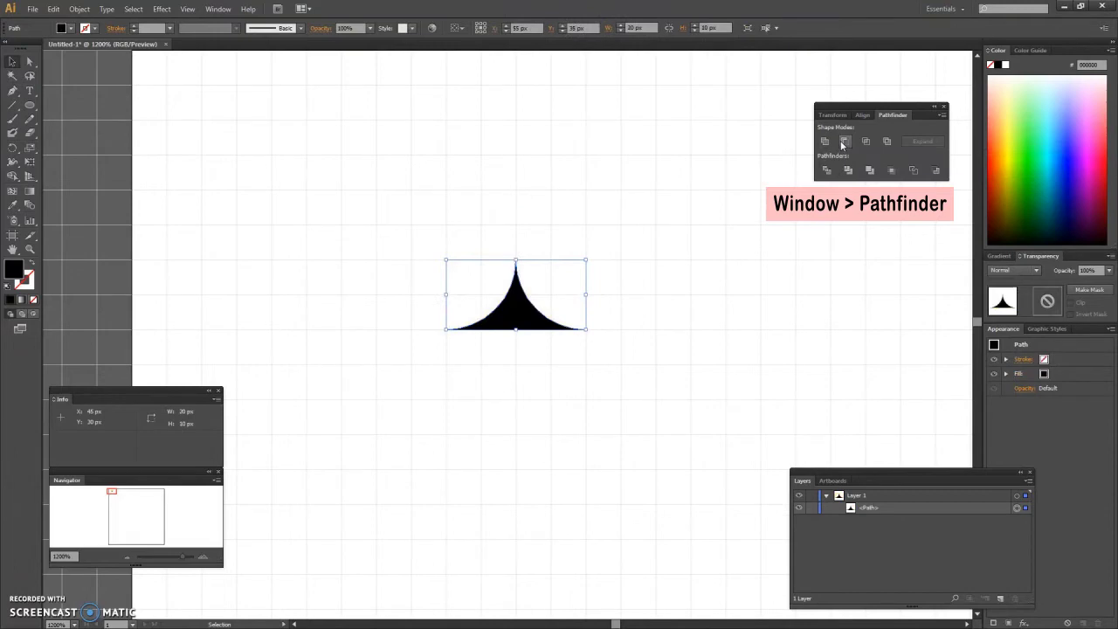
key("ctrl+shift+a")
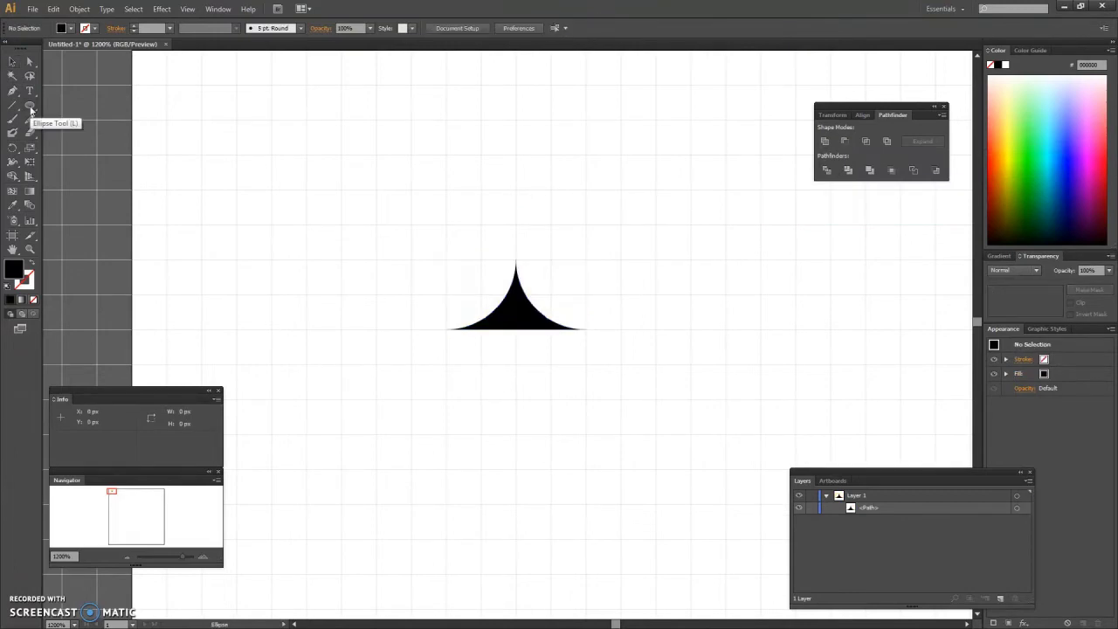
left_click(31, 107)
left_click(84, 133)
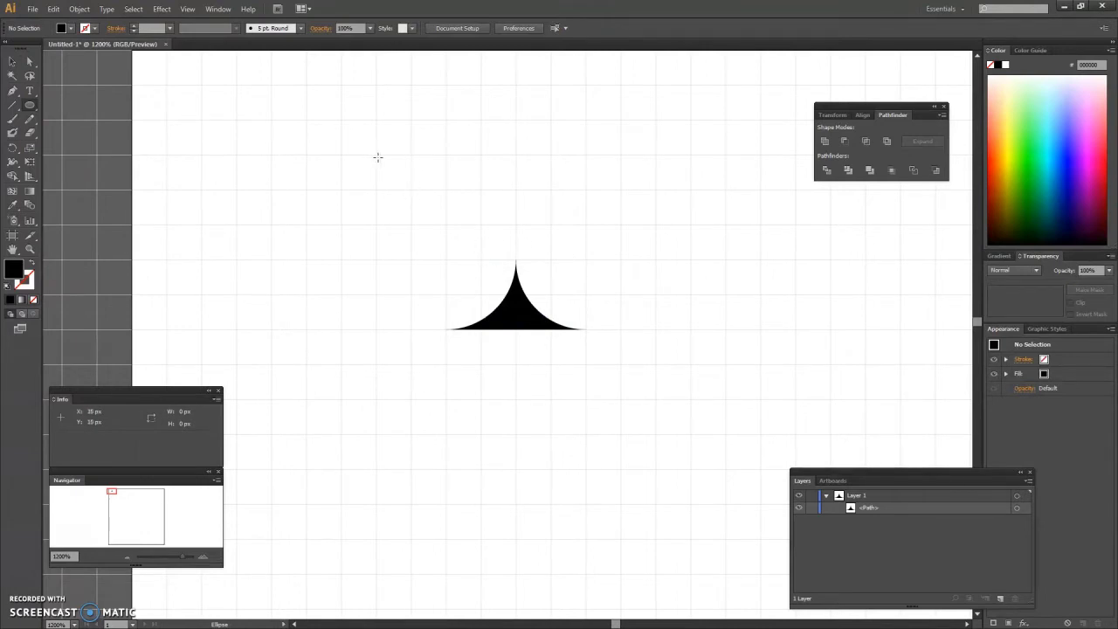
- Draw a black 20 px circle at the stem's upper left
left_click_drag(377, 156, 481, 259)
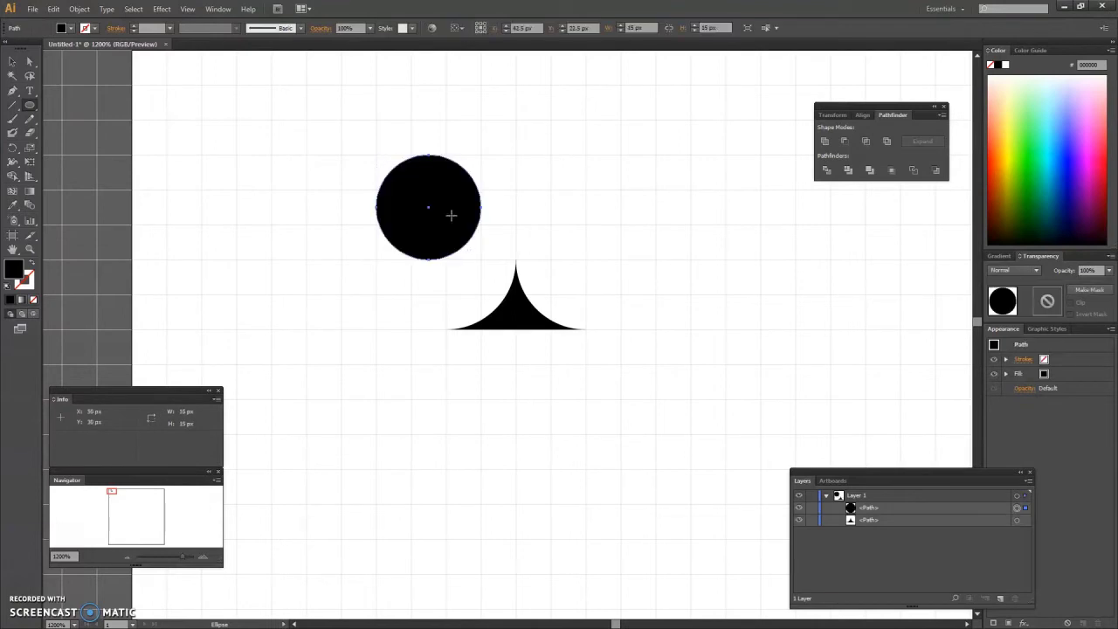
key("v")
left_click_drag(430, 155, 430, 121)
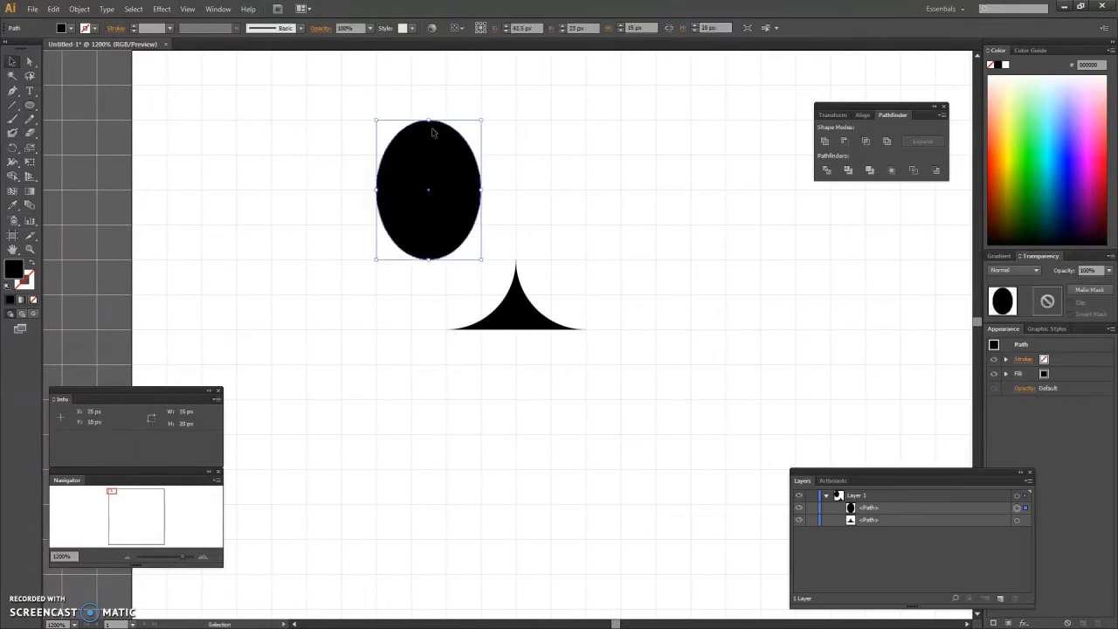
left_click_drag(482, 190, 517, 189)
left_click_drag(466, 155, 466, 190)
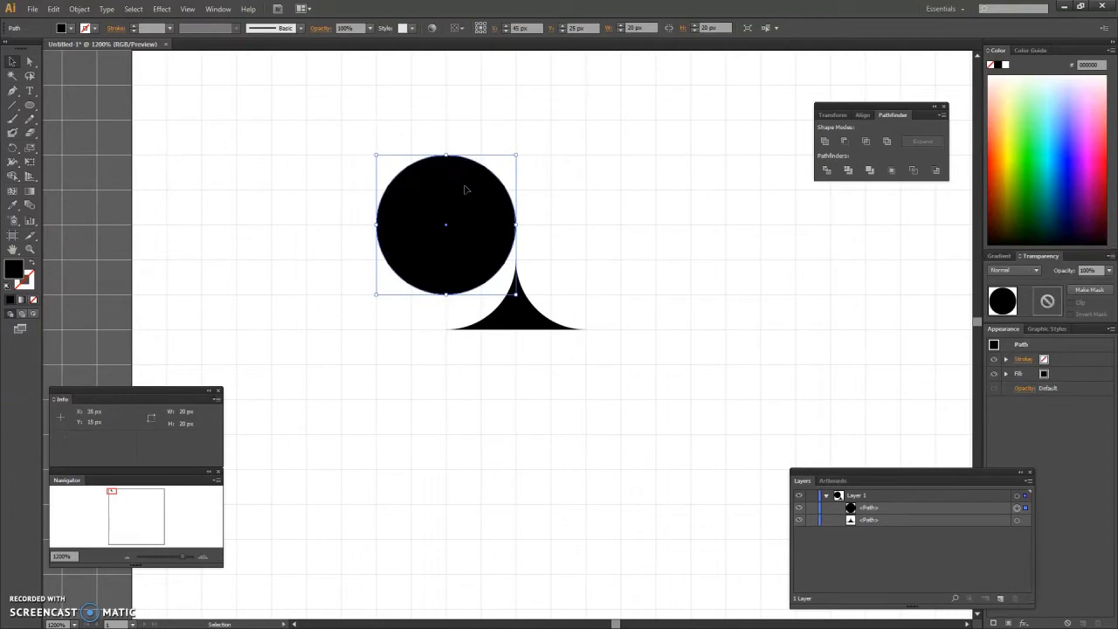
- Paste two copies of the circle, placing one to the right and one at top centre
left_click(54, 9)
left_click(70, 59)
left_click(54, 9)
left_click(91, 110)
left_click_drag(488, 241, 612, 221)
left_click(53, 9)
left_click(87, 111)
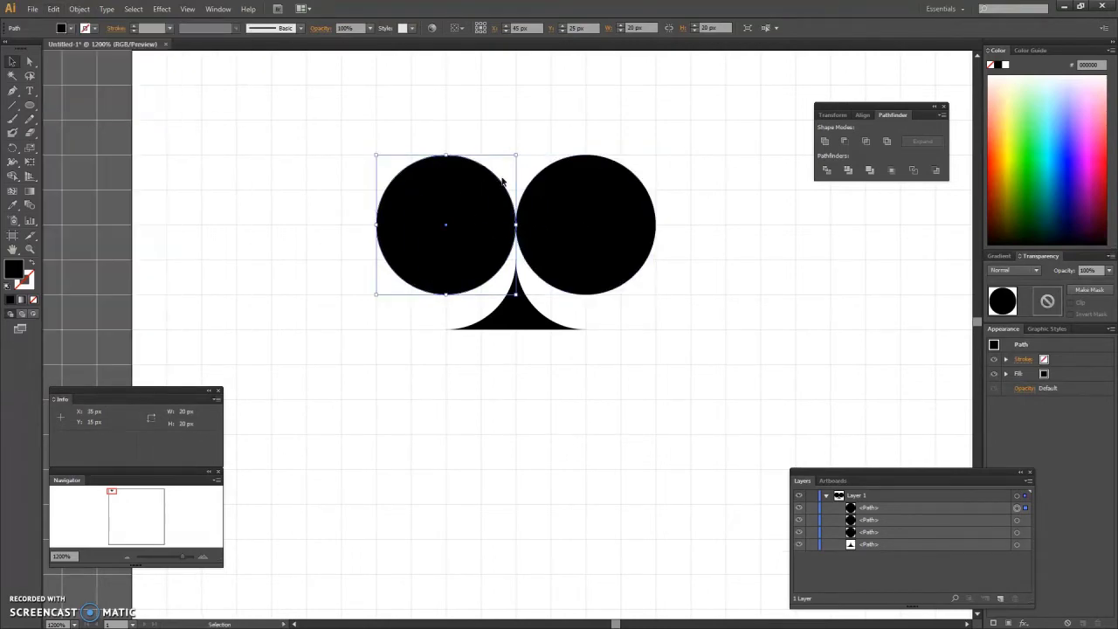
scroll(503, 181, "up", 1)
left_click_drag(484, 247, 552, 158)
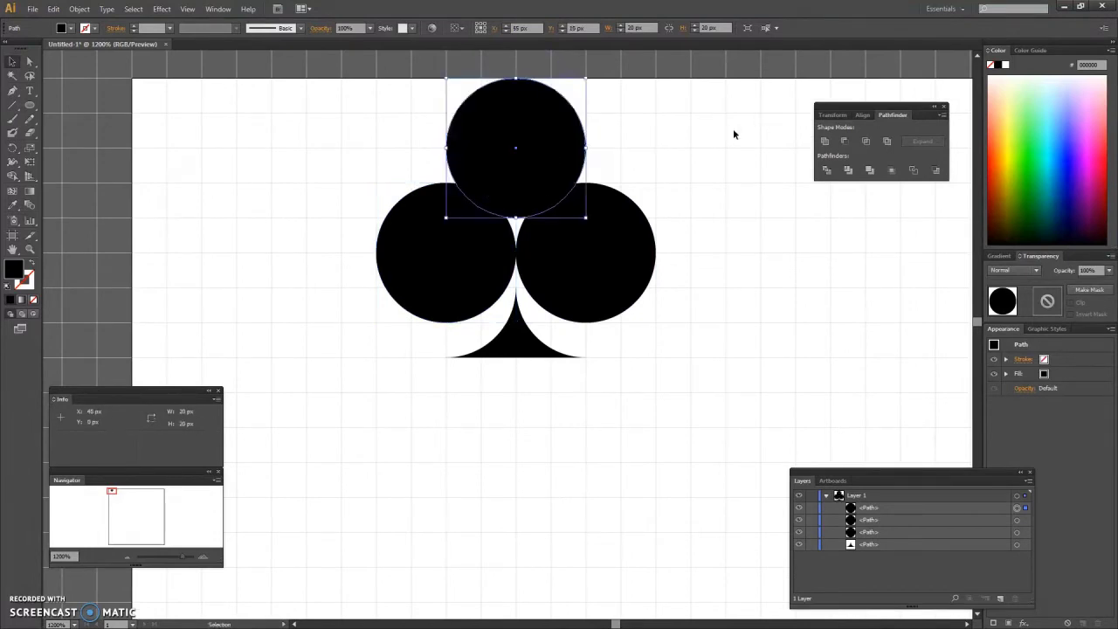
- Select all club pieces and move them down toward the page centre
key("ctrl+a")
left_click_drag(609, 250, 609, 320)
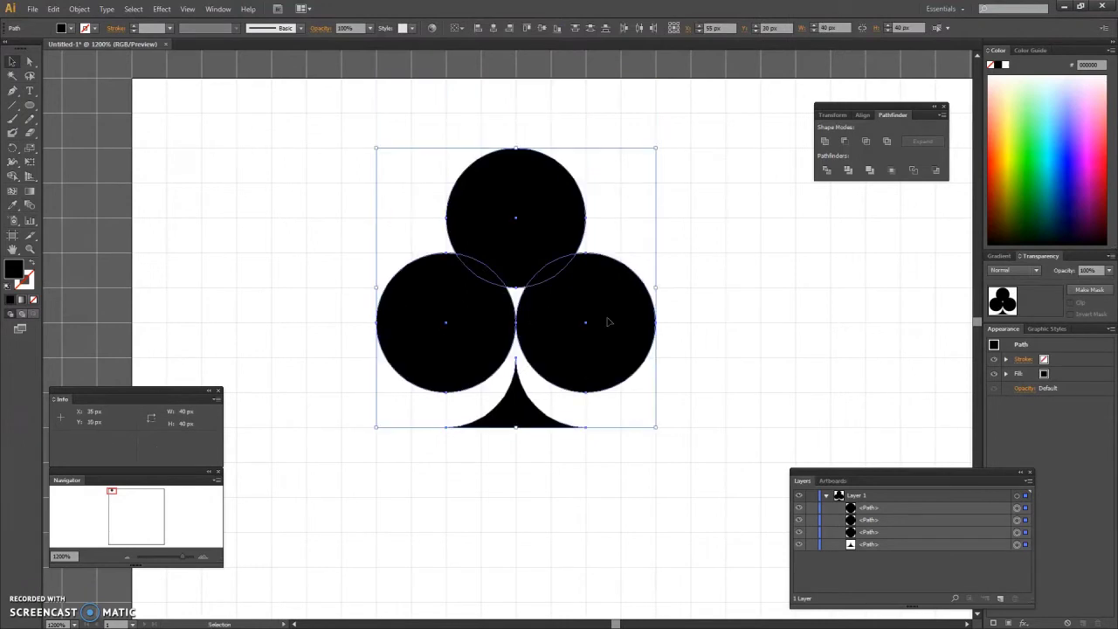
left_click(643, 480)
left_click_drag(29, 105, 74, 104)
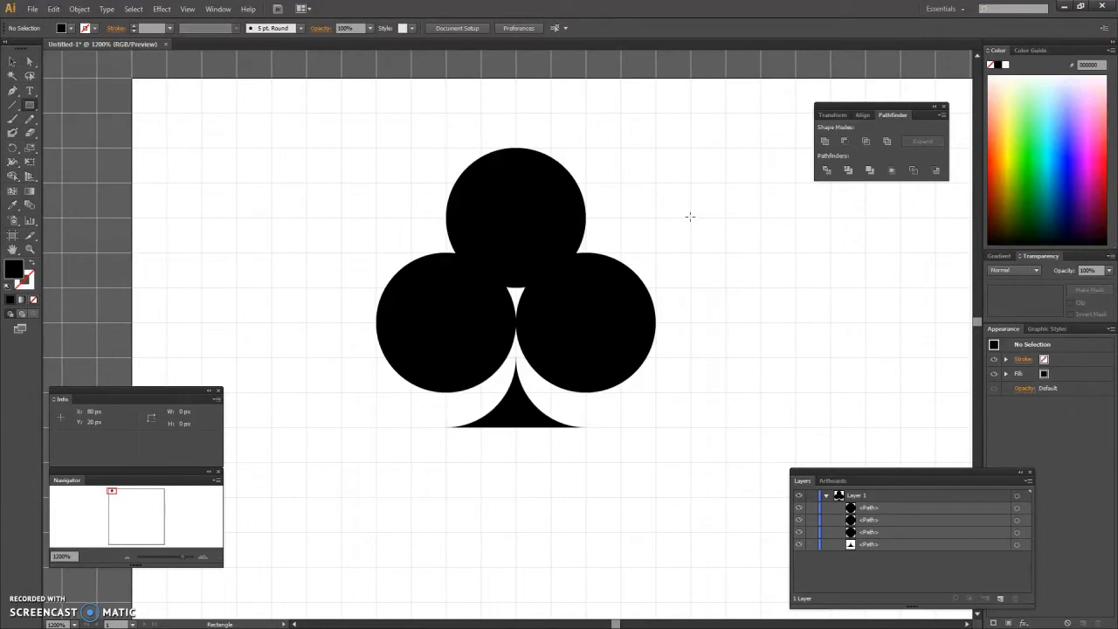
- Draw a small black square and move it into the gap at the club's centre
left_click_drag(691, 217, 761, 282)
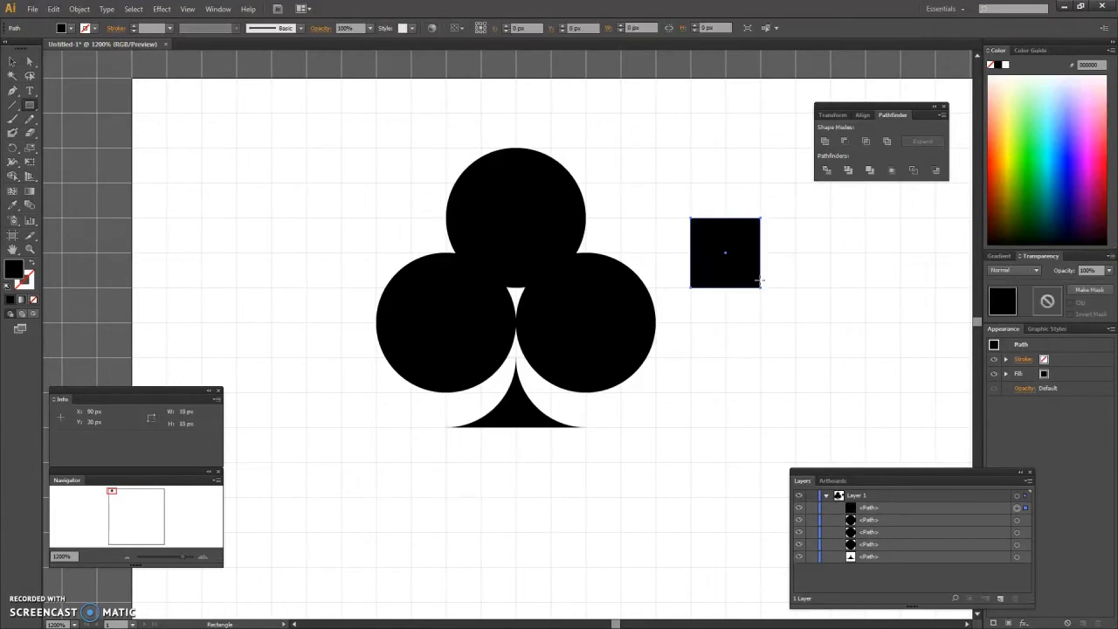
left_click(11, 63)
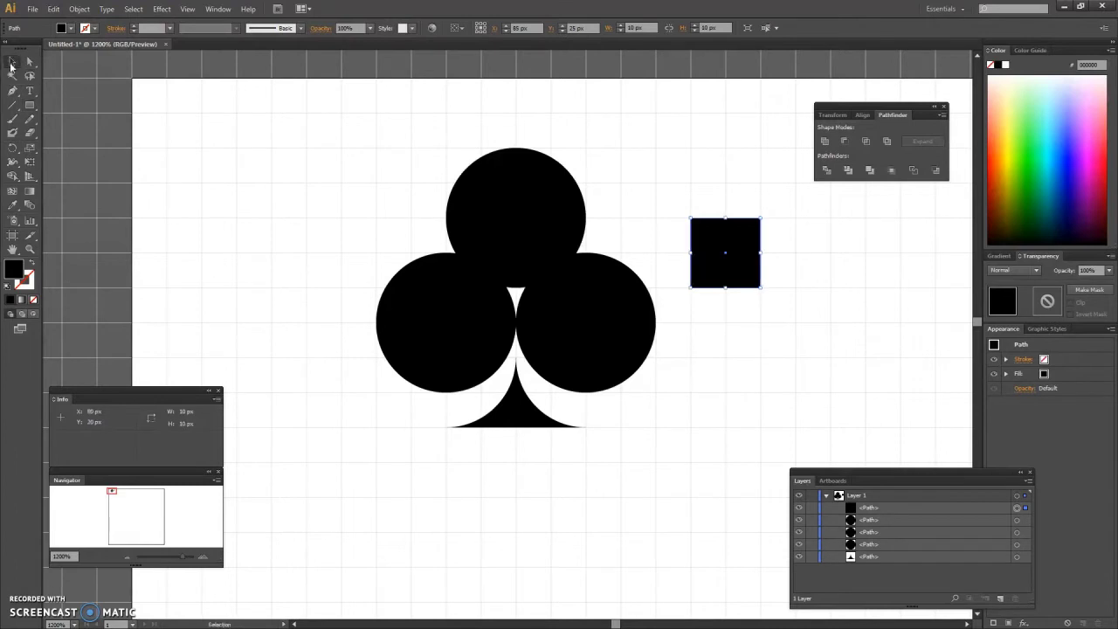
left_click_drag(725, 286, 516, 322)
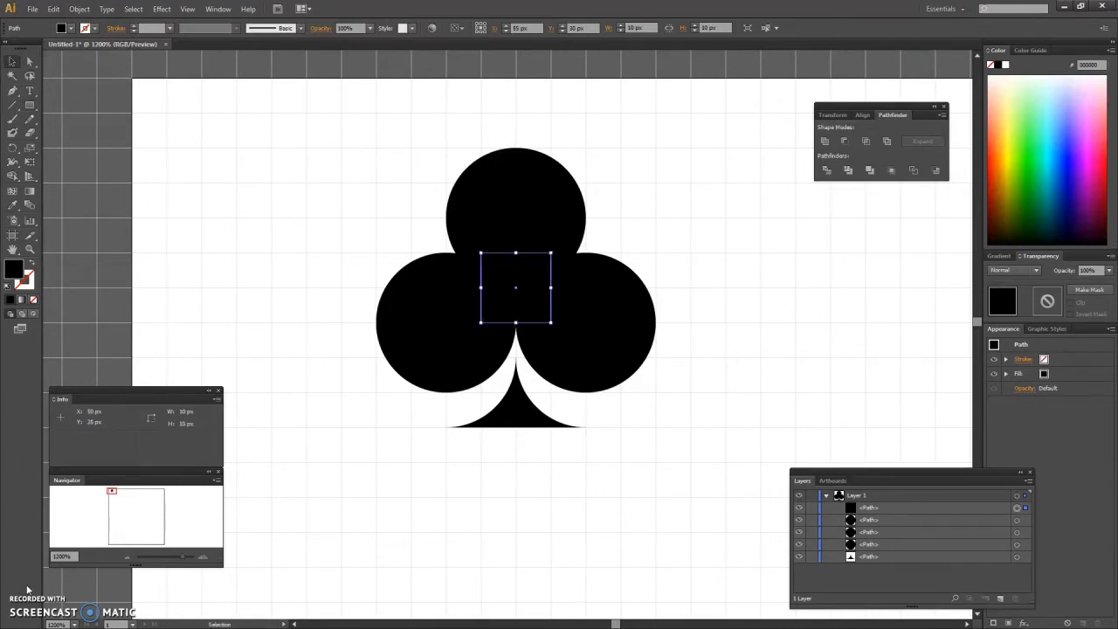
- Select the three circles and the stem in Layers and Unite them into one club shape
left_click(1017, 520, "shift")
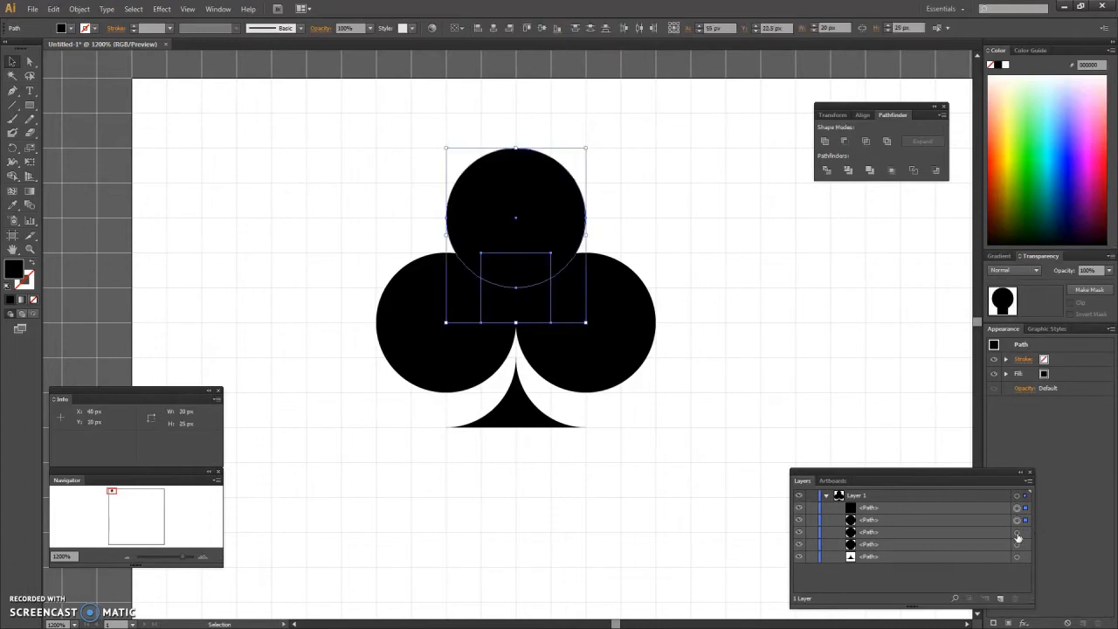
left_click(1017, 532, "shift")
left_click(1017, 544, "shift")
left_click(1017, 556, "shift")
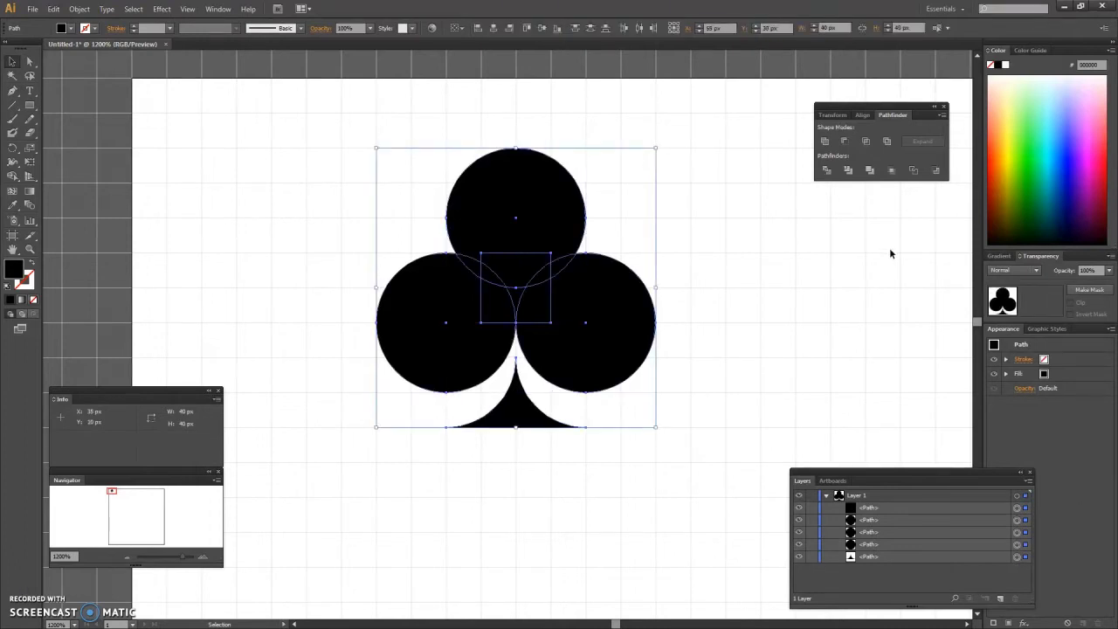
left_click(825, 141)
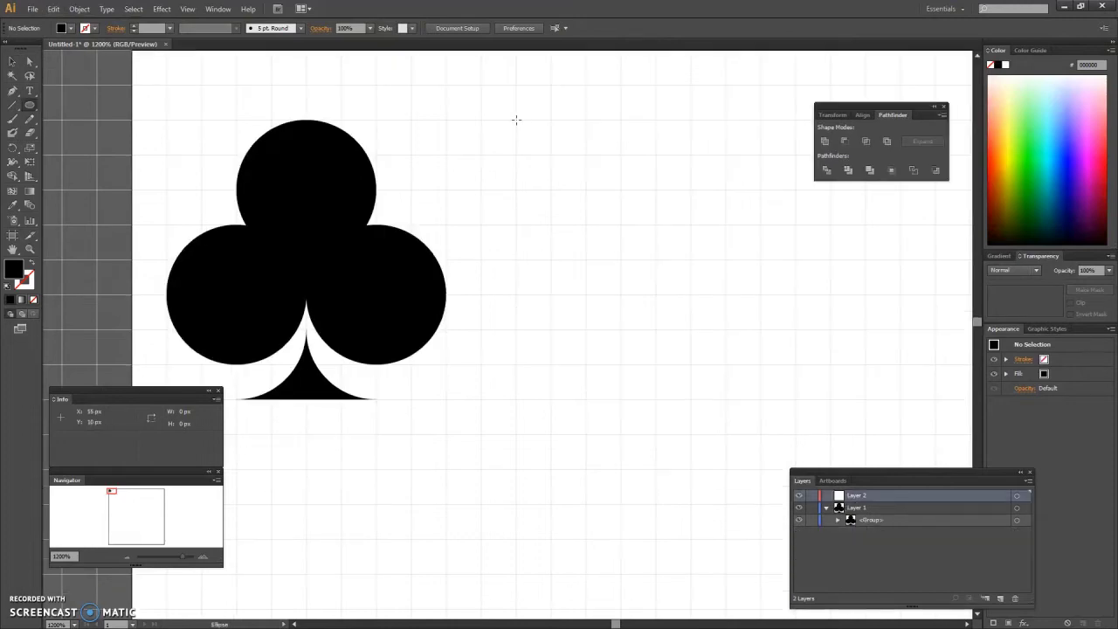
- Draw a 40×50 px ellipse beside the club, undoing an accidental yellow fill on it
left_click_drag(551, 399, 815, 244)
scroll(739, 373, "down", 3)
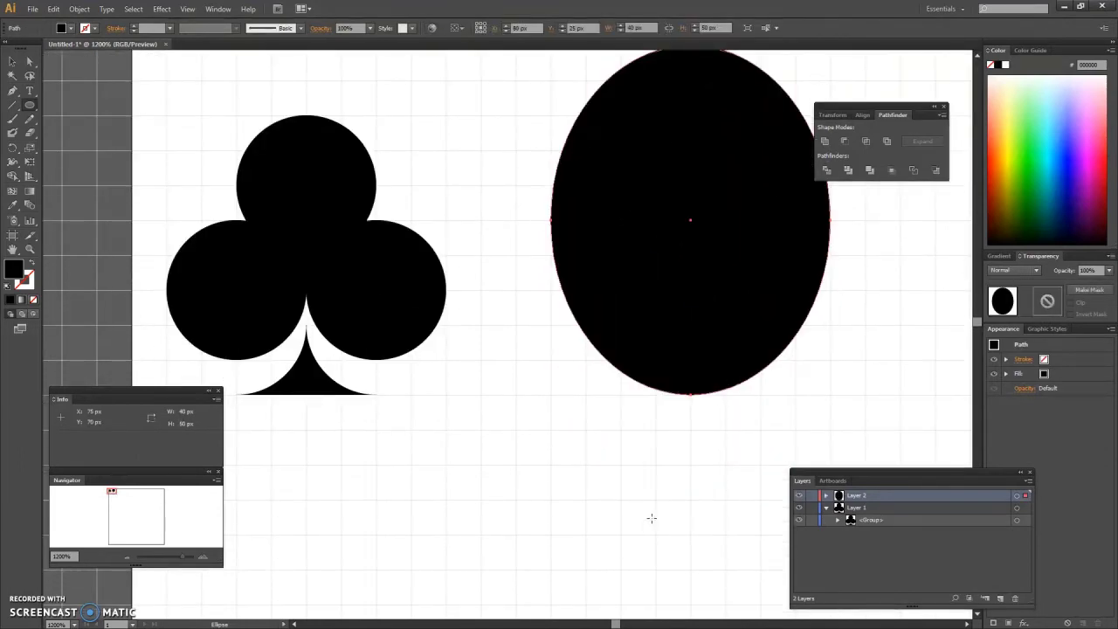
key("v")
scroll(652, 518, "up", 1)
left_click_drag(686, 262, 651, 297)
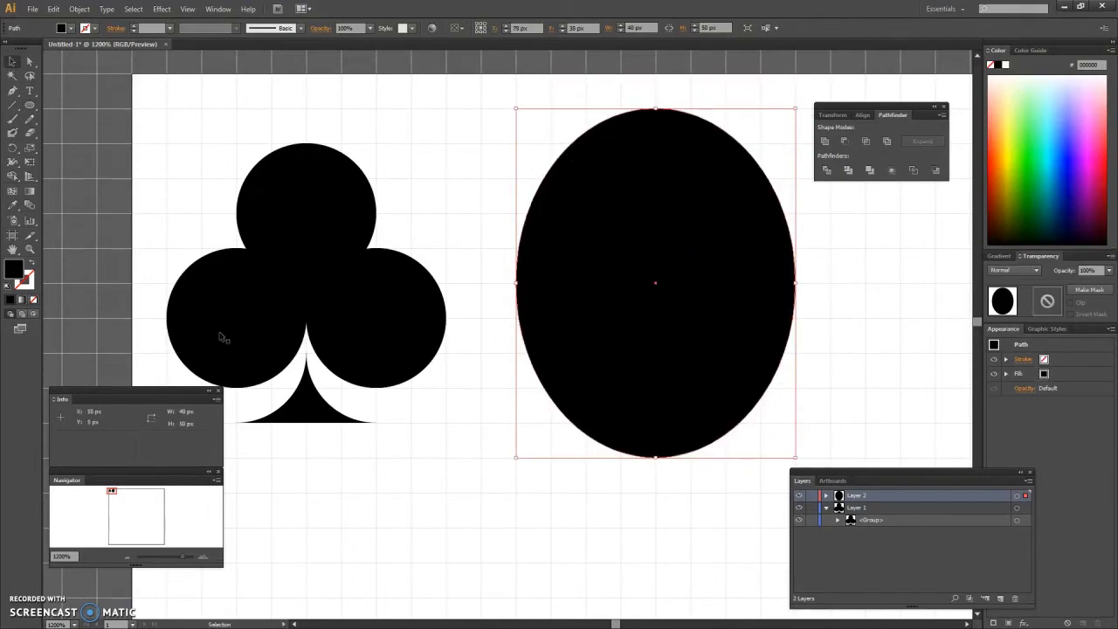
left_click_drag(29, 105, 77, 103)
double_click(13, 269)
left_click(820, 295)
left_click(797, 146)
left_click(928, 137)
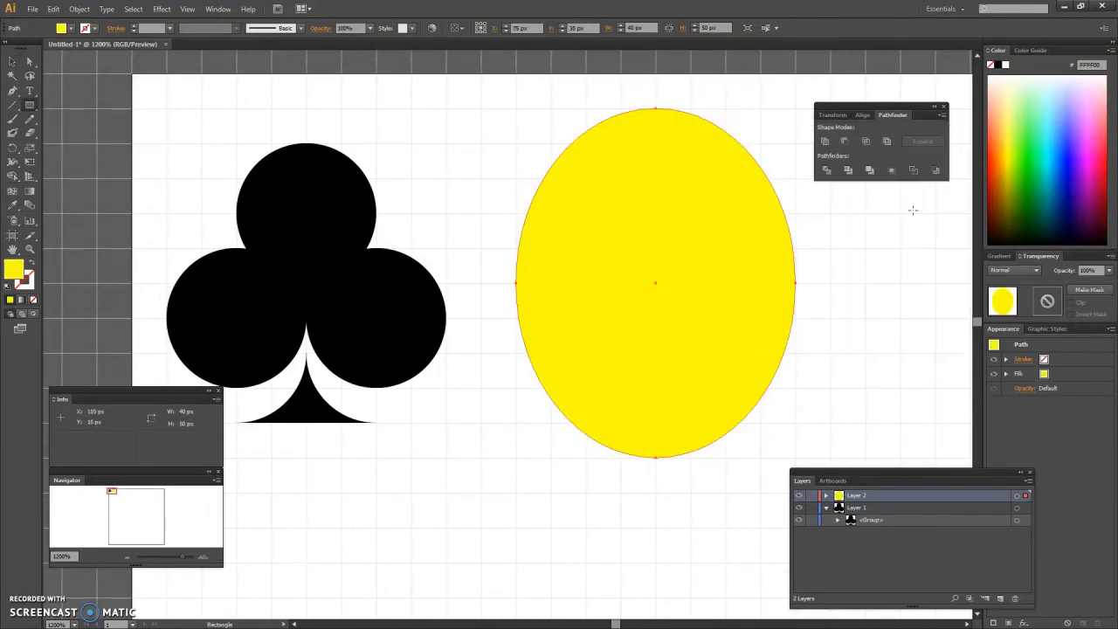
key("ctrl+z")
- Cover the ellipse's lower half with a yellow rectangle and remove it with Minus Front
mouse_move(515, 283)
left_mouse_down()
mouse_move(589, 317)
mouse_move(749, 466)
mouse_move(795, 457)
left_mouse_up()
double_click(14, 269)
left_click(820, 292)
left_click(791, 159)
left_click(927, 138)
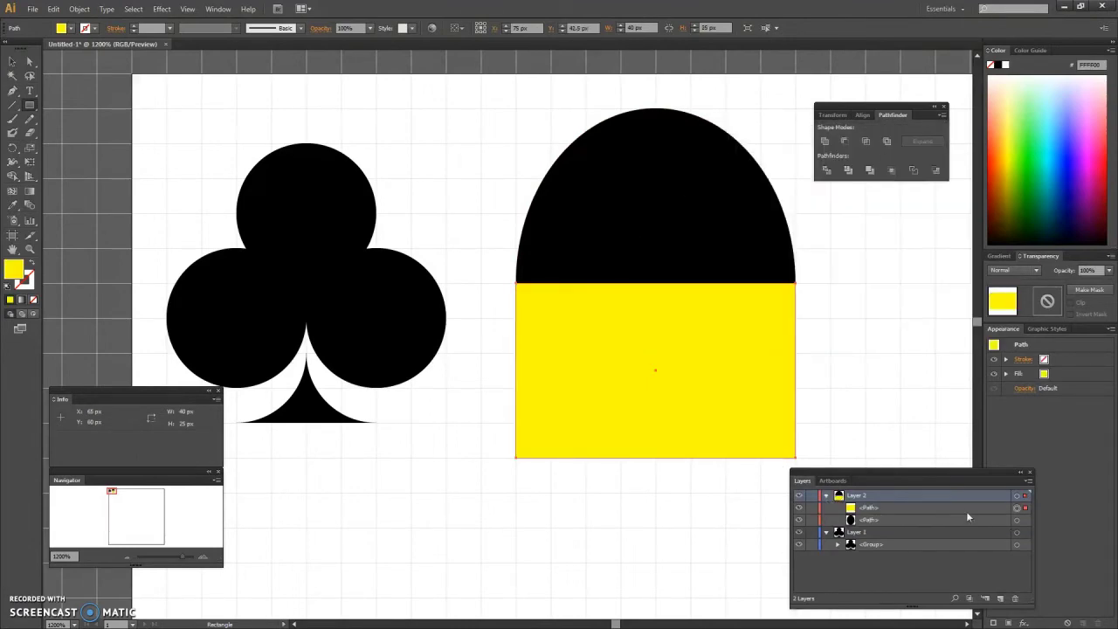
left_click(1018, 521, "shift")
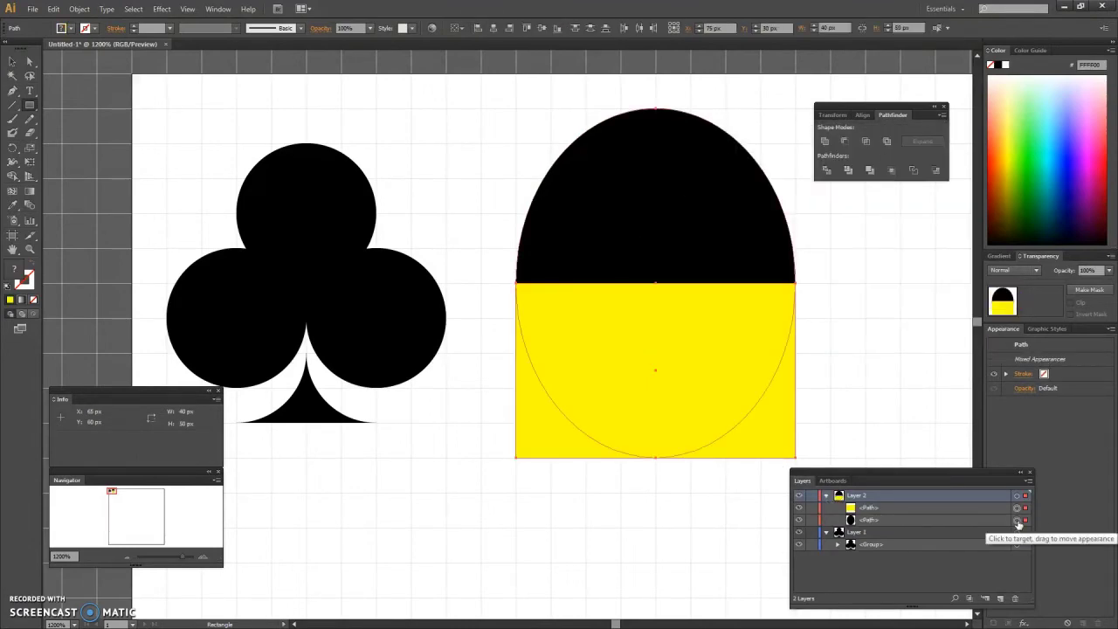
left_click(846, 142)
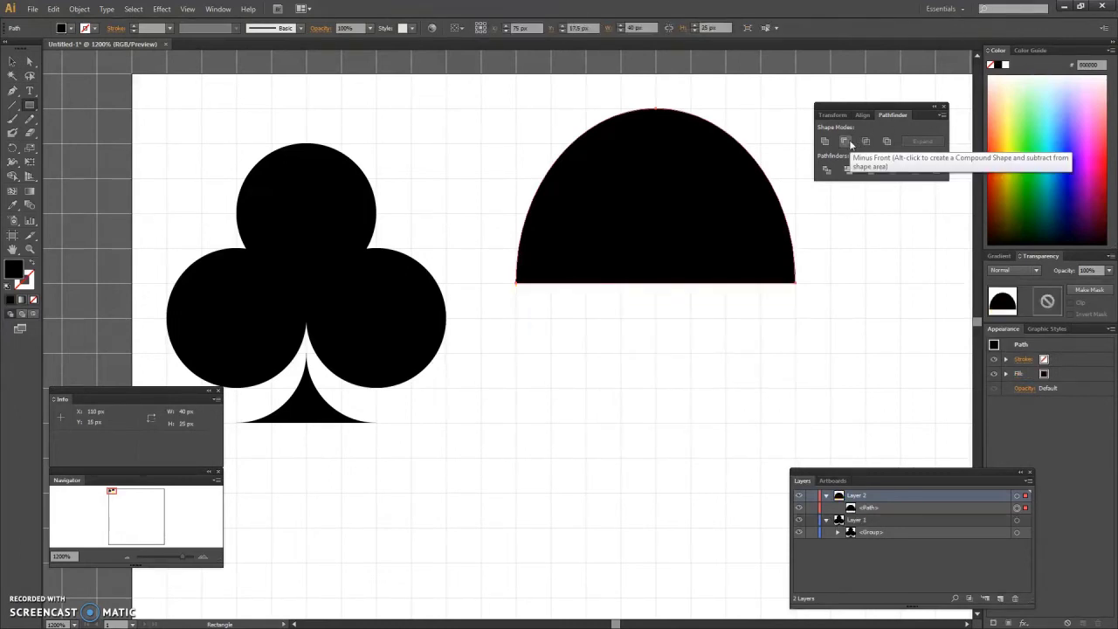
- Drag the dome's direction handles into a pointed, curved spade top, then draw a circle beneath it
left_click(29, 61)
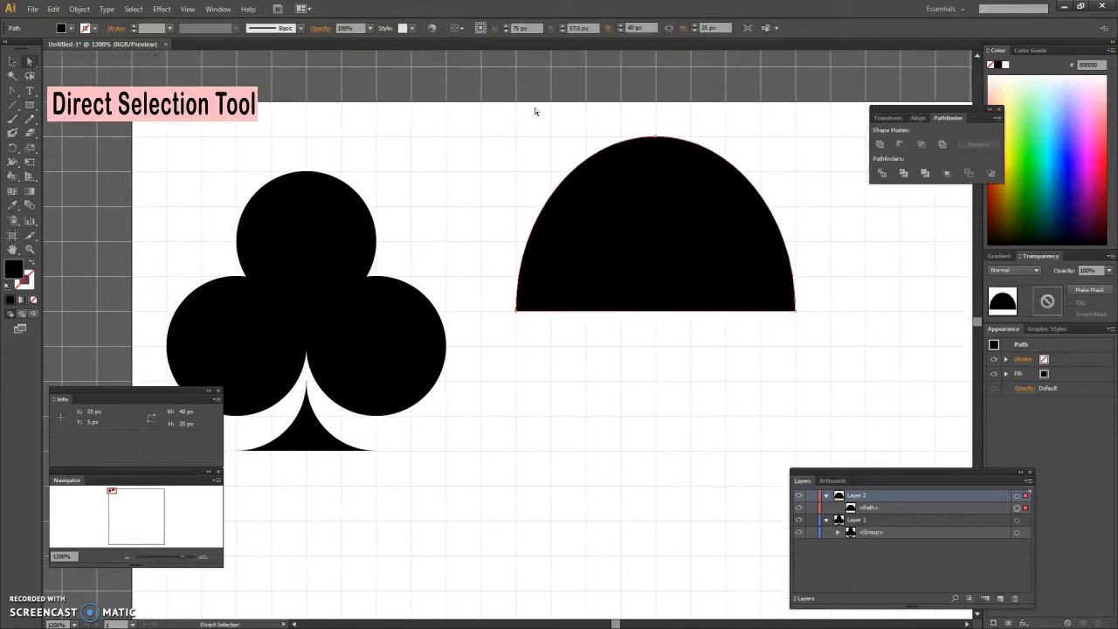
left_click(657, 140)
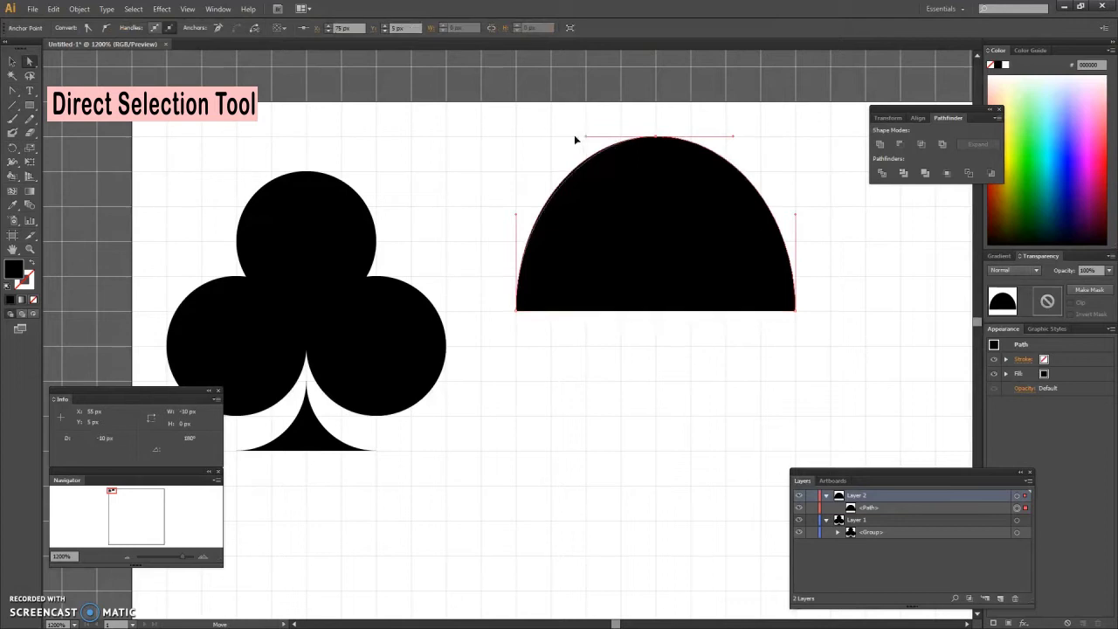
left_click_drag(577, 138, 527, 144)
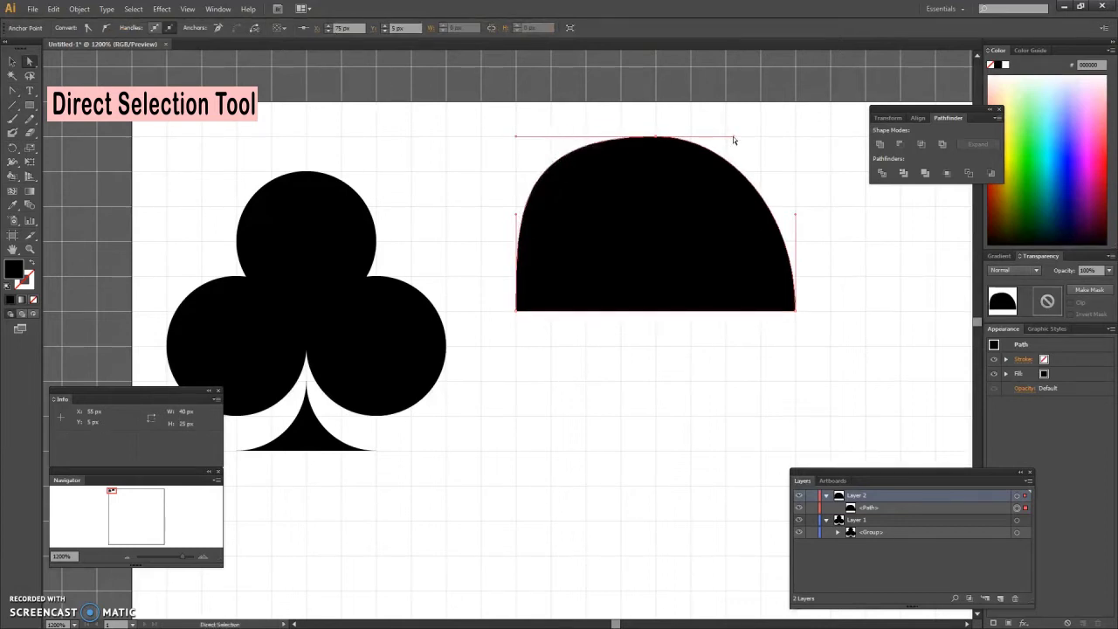
left_click_drag(733, 138, 791, 139)
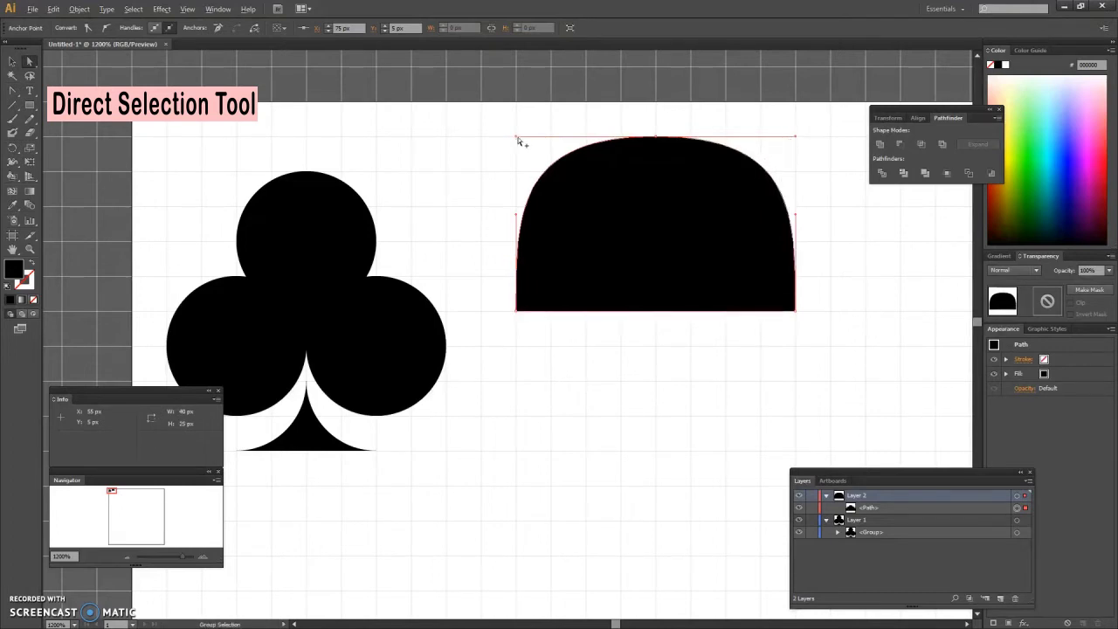
left_click_drag(515, 137, 499, 233)
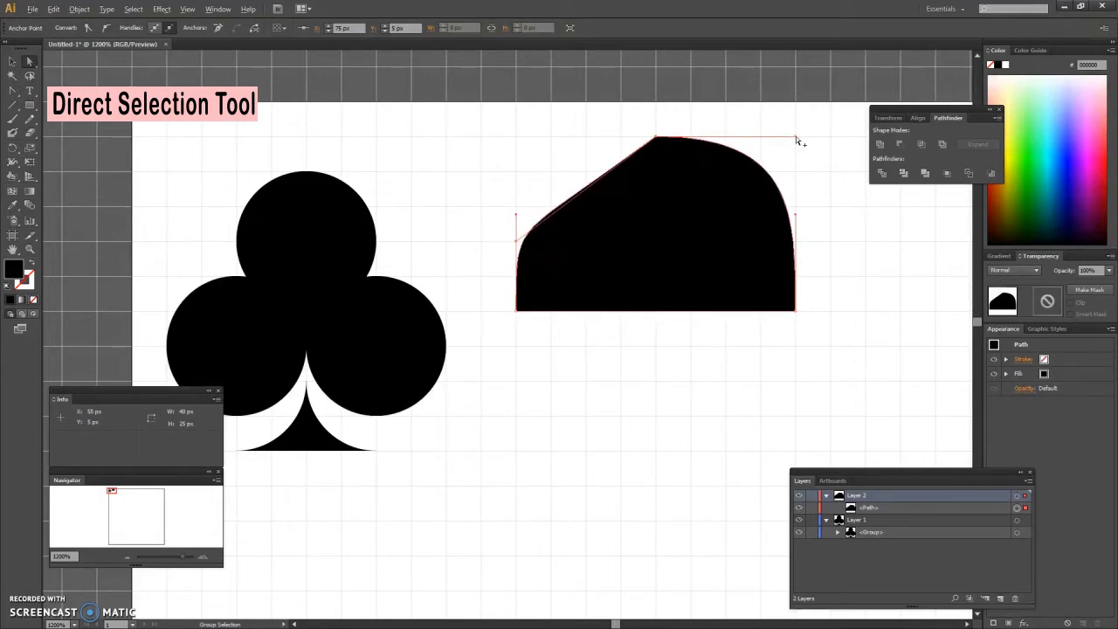
left_click_drag(796, 136, 786, 236)
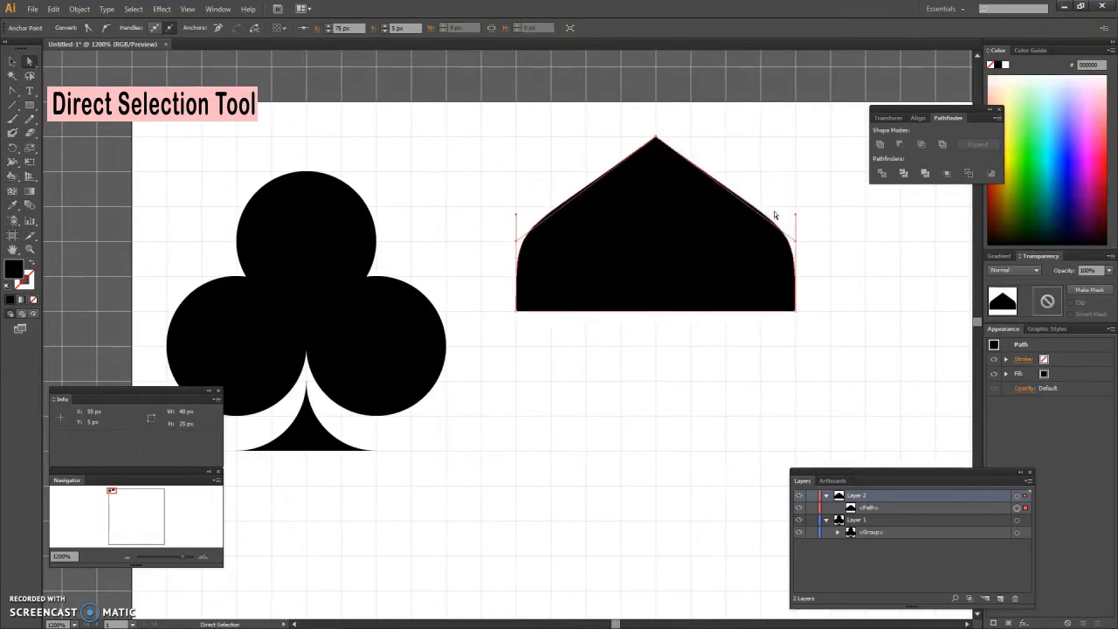
left_click_drag(513, 218, 515, 275)
left_click_drag(796, 220, 793, 274)
left_click_drag(29, 104, 68, 136)
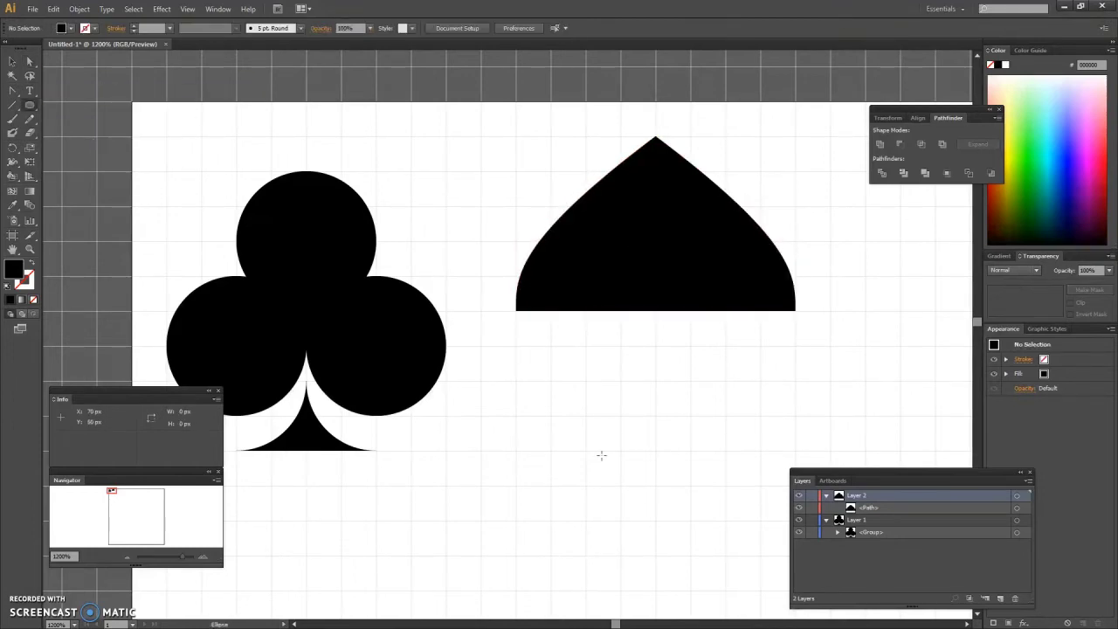
left_click_drag(515, 346, 648, 481)
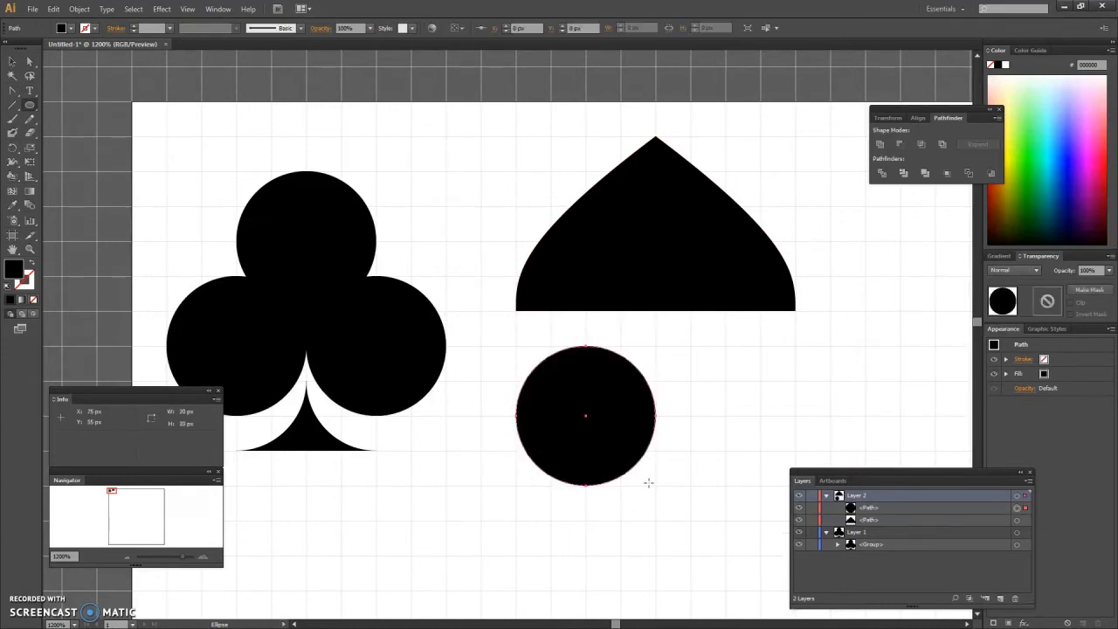
- Place the circle under the spade top's left side and a pasted copy under its right side
key("v")
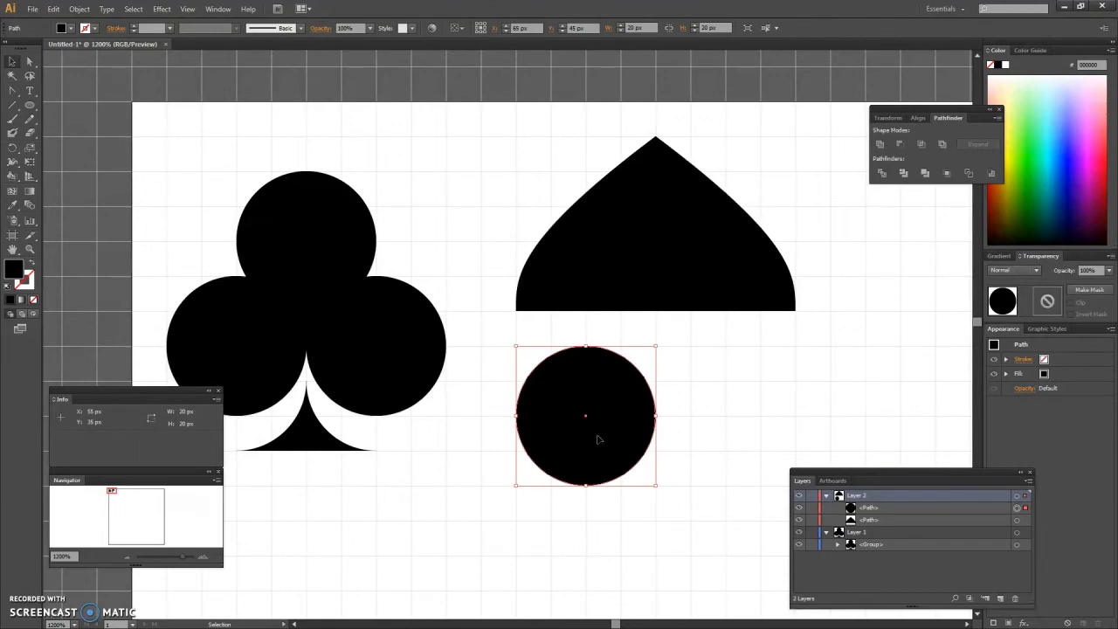
left_click_drag(598, 439, 579, 336)
left_click(53, 8)
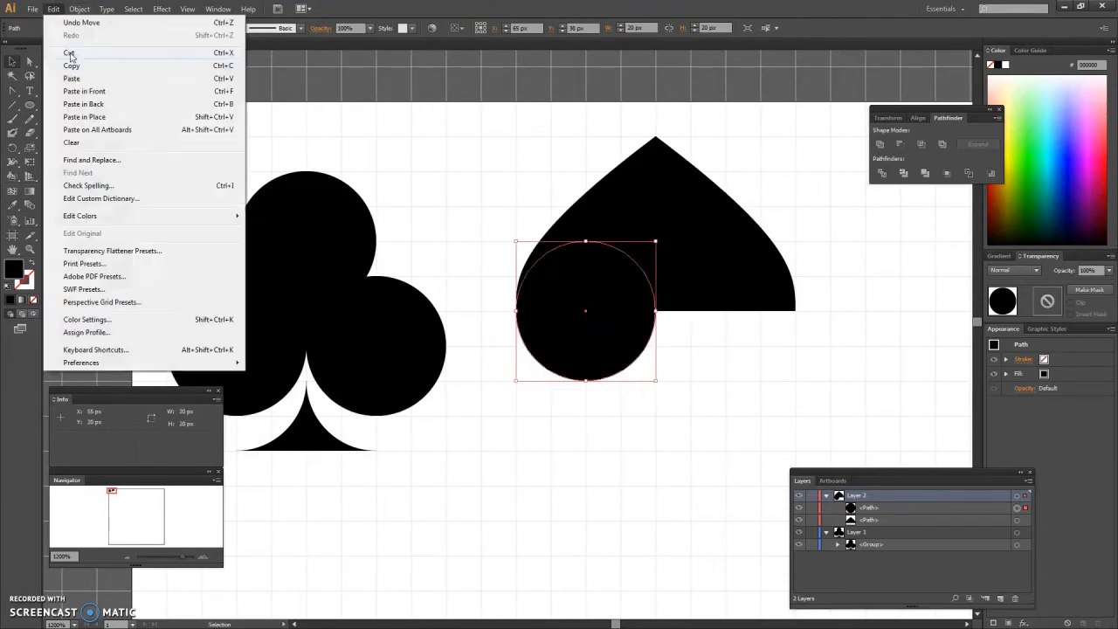
left_click(72, 66)
left_click(54, 9)
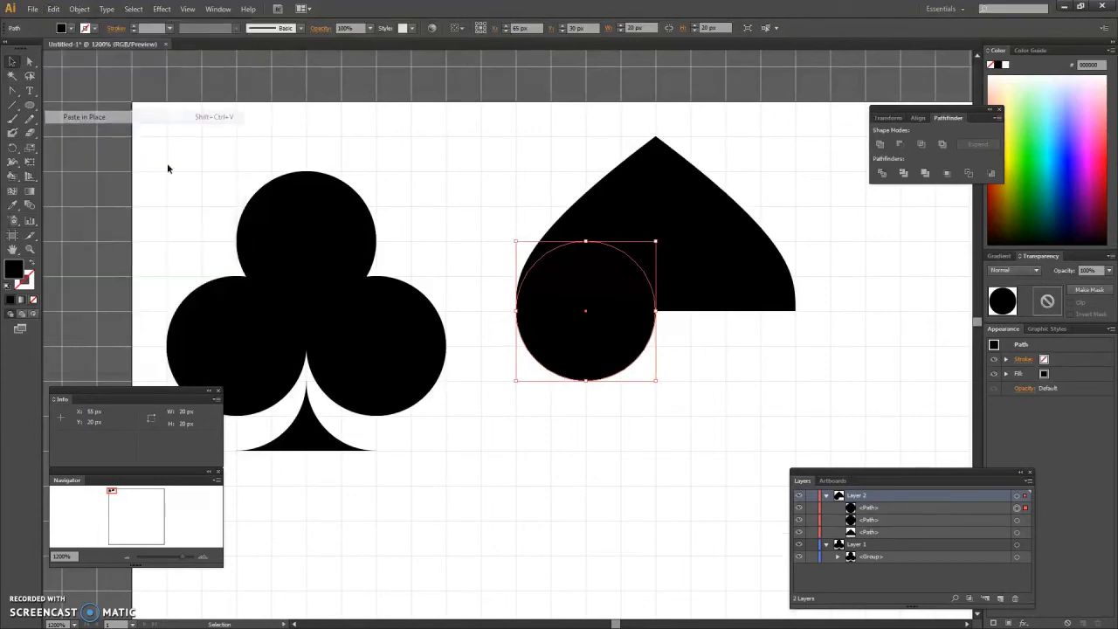
left_click(83, 91)
left_click_drag(615, 349, 749, 347)
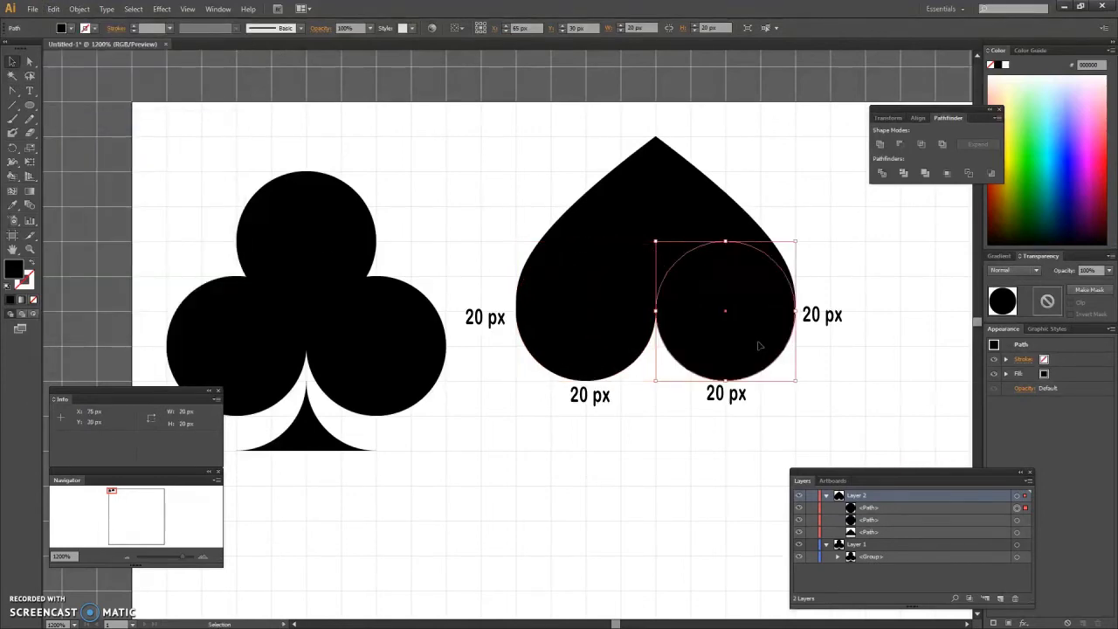
- Draw a 40×10 px rectangle across the circles' upper halves and fill it yellow
left_click(600, 445)
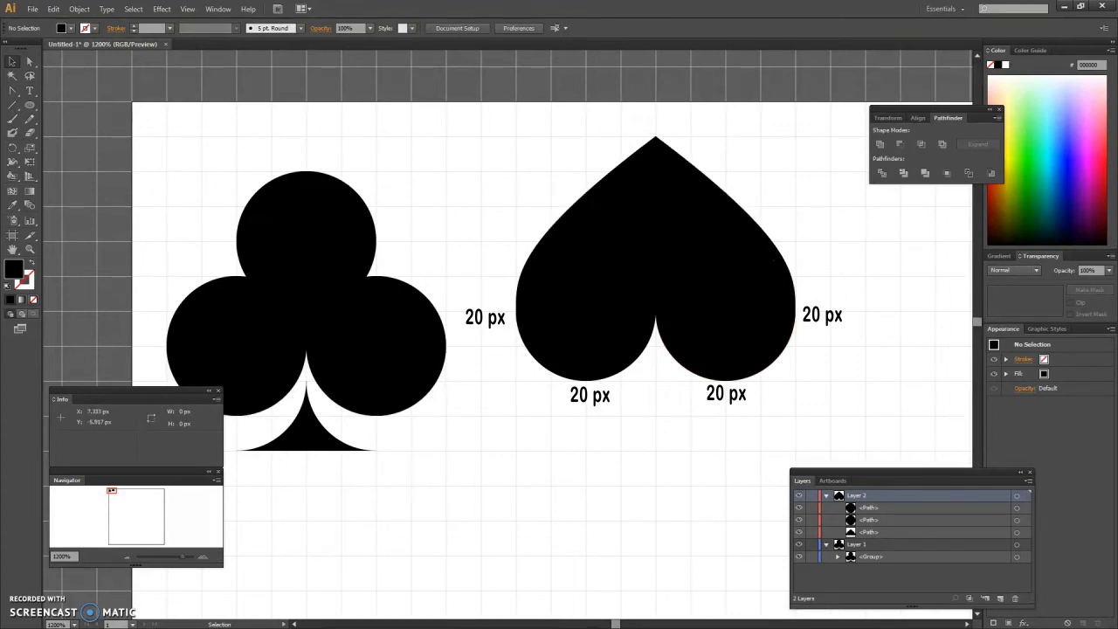
key("m")
left_click_drag(795, 312, 531, 246)
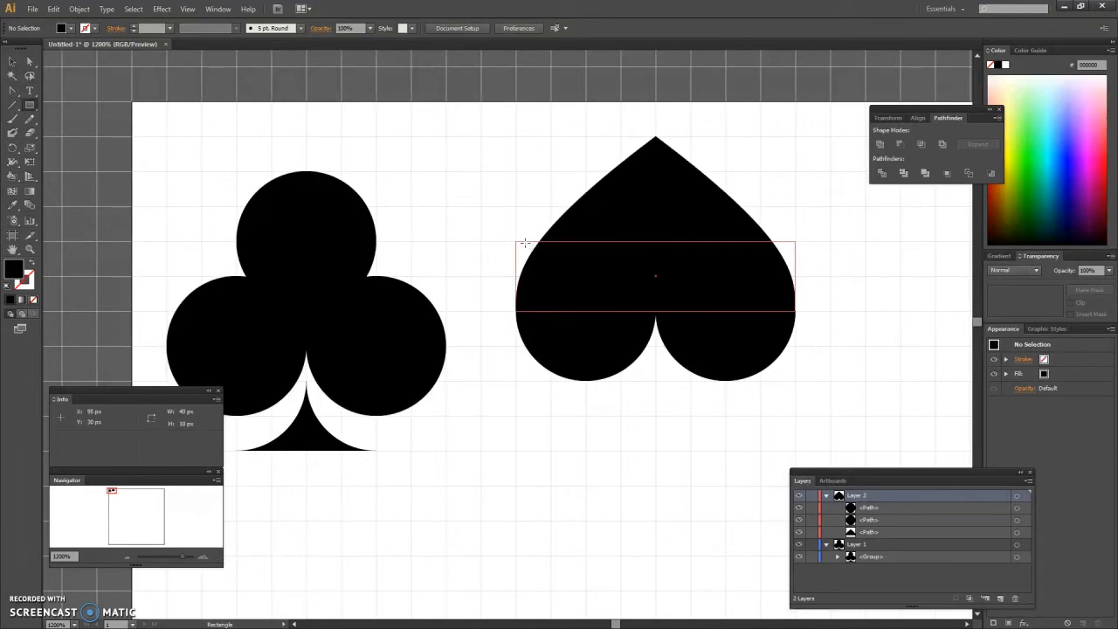
left_click_drag(524, 242, 516, 242)
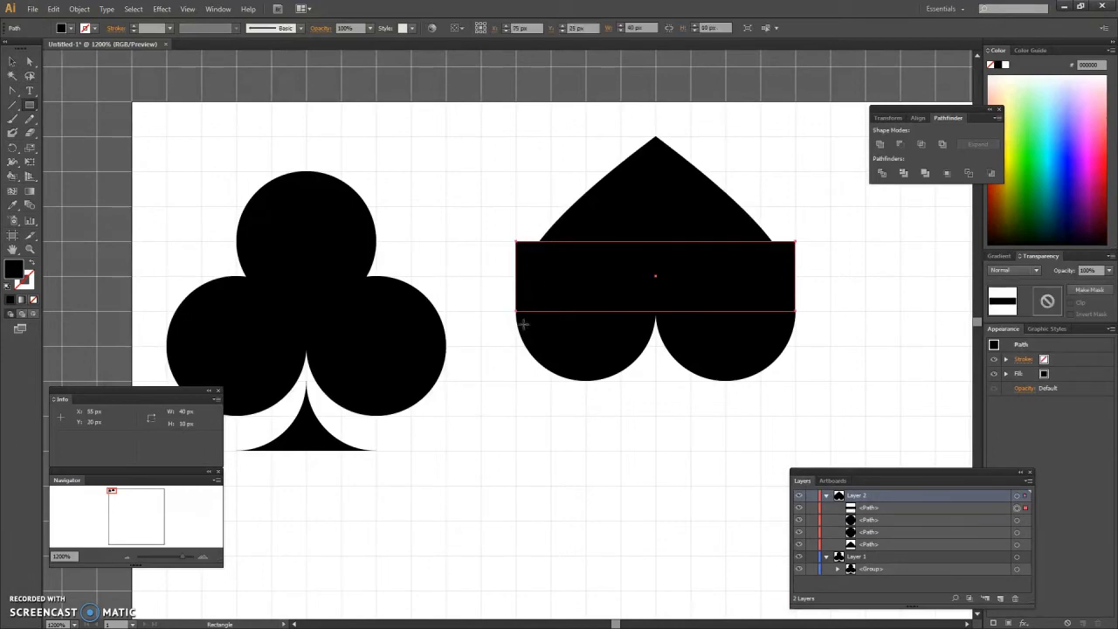
key("v")
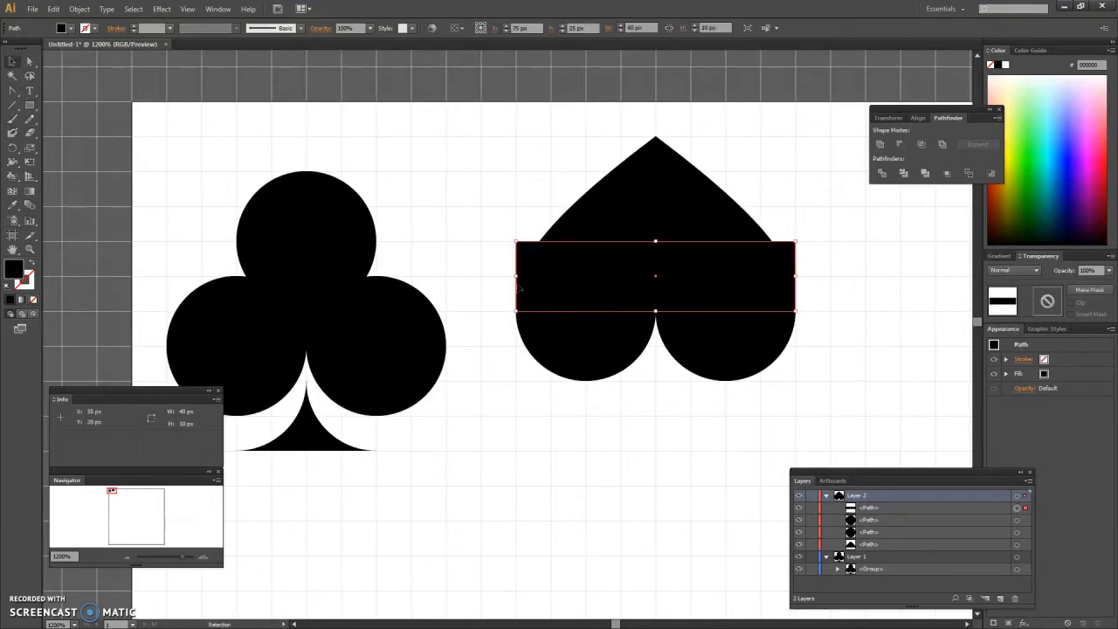
double_click(14, 268)
left_click_drag(814, 306, 815, 291)
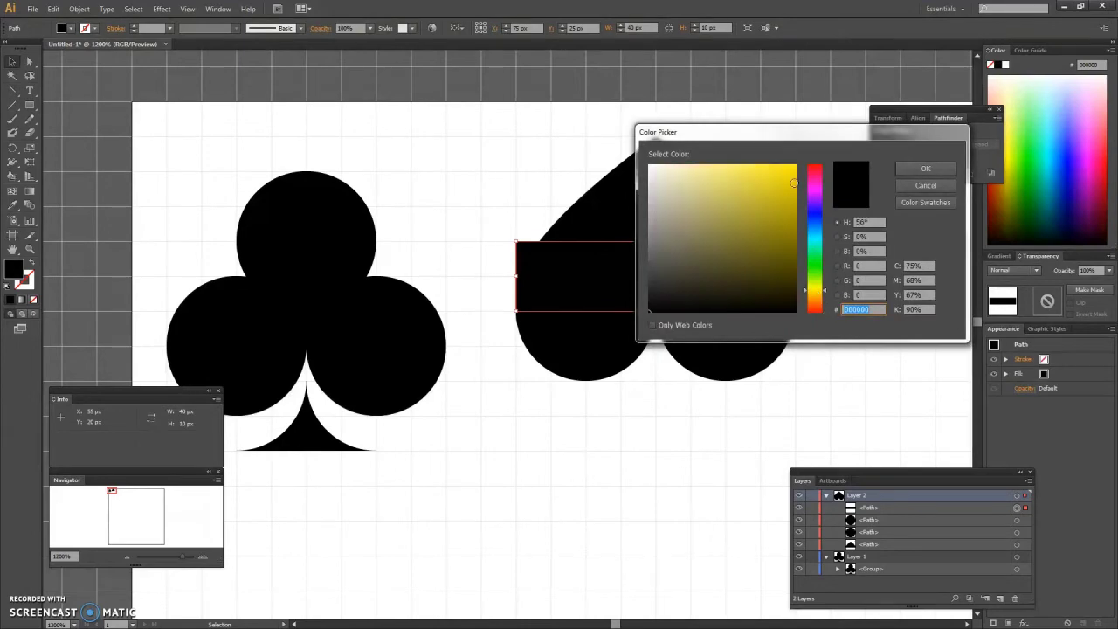
left_click(791, 167)
left_click(933, 166)
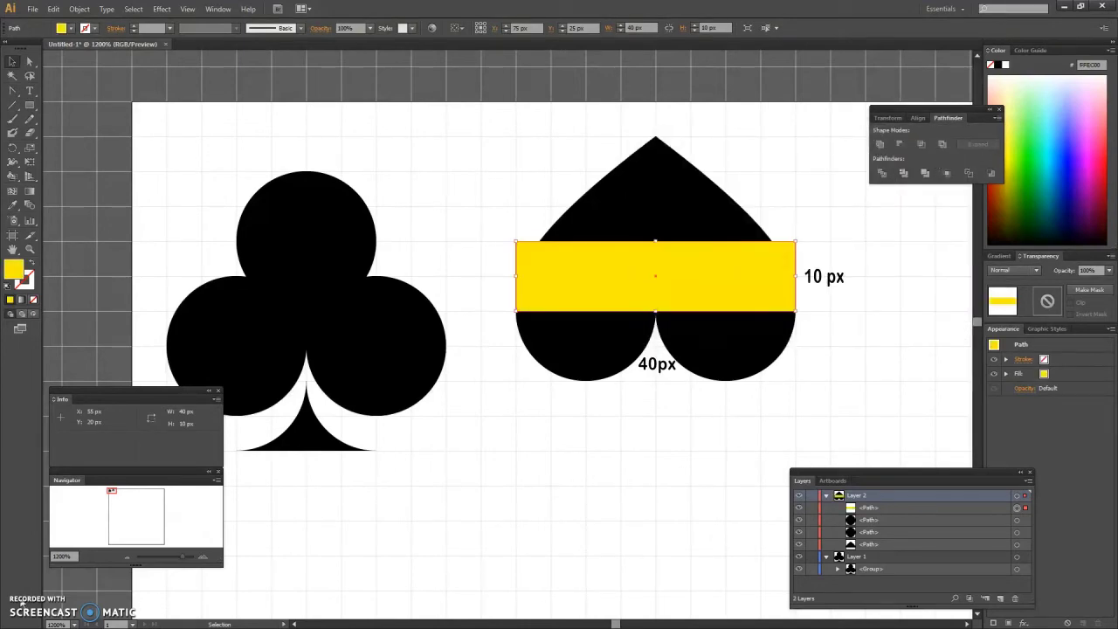
left_click(1017, 520, "shift")
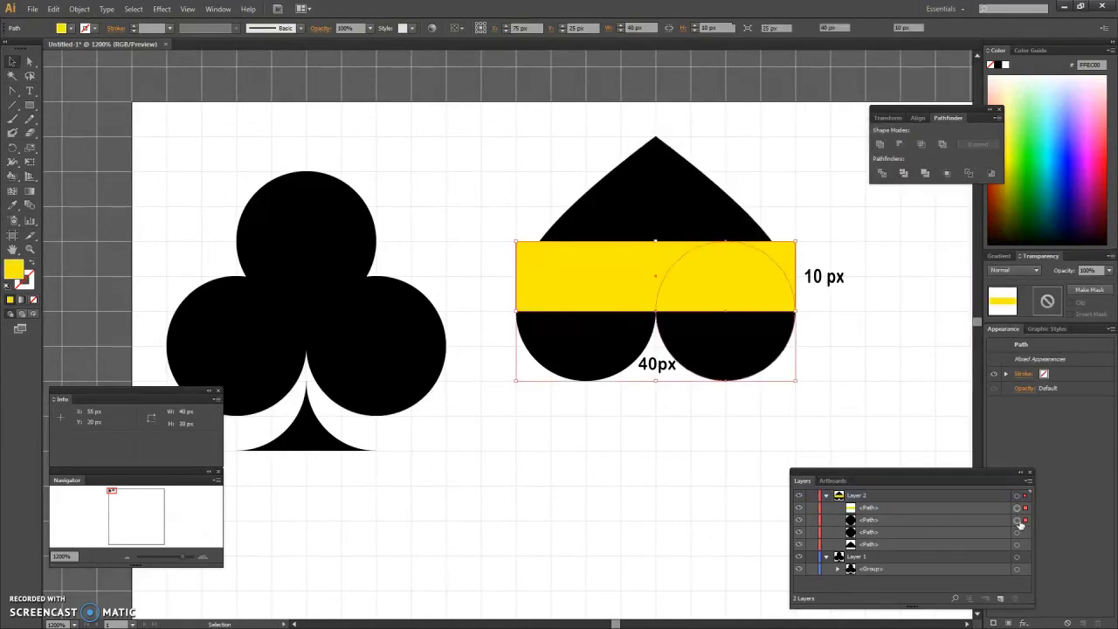
- Trim a lobe to a half-circle with Minus Front, then paste a copy under the right side
left_click(1017, 532, "shift")
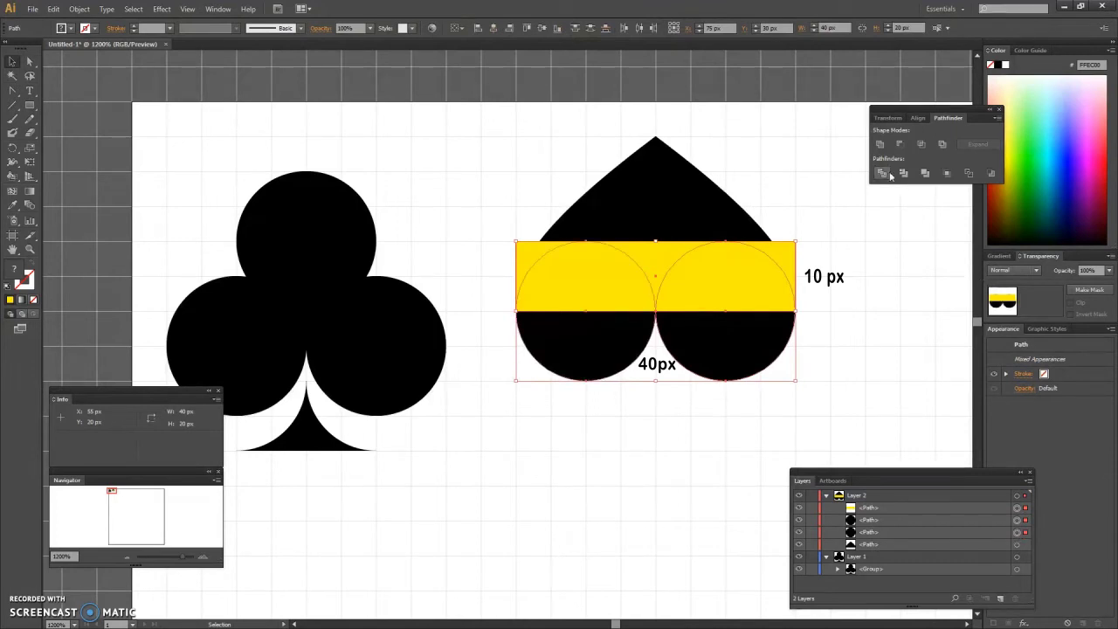
left_click(900, 145)
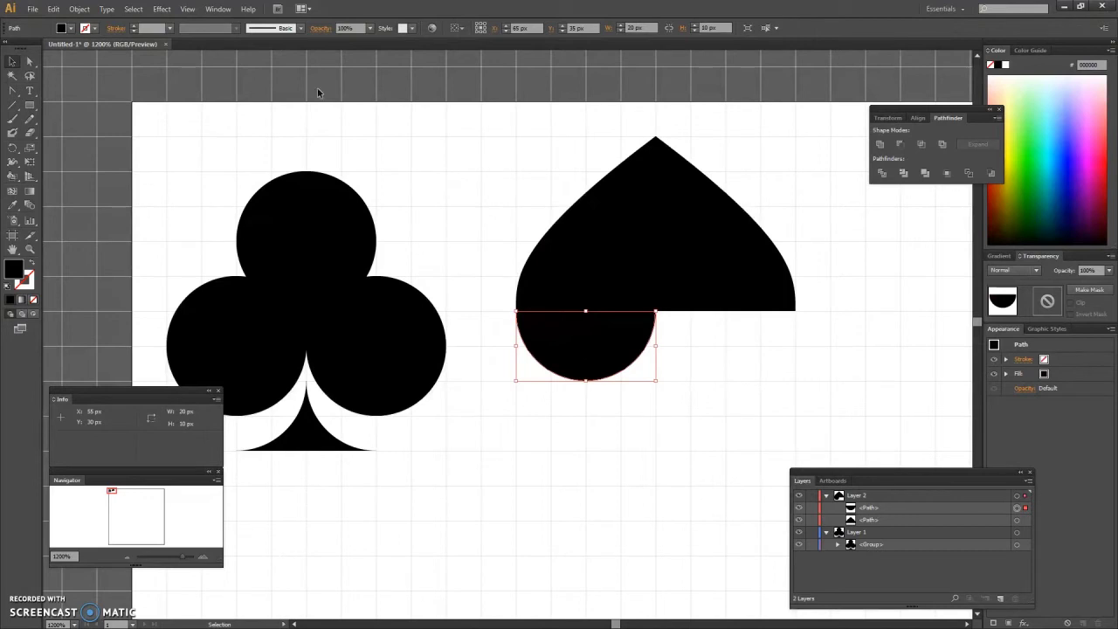
left_click(51, 11)
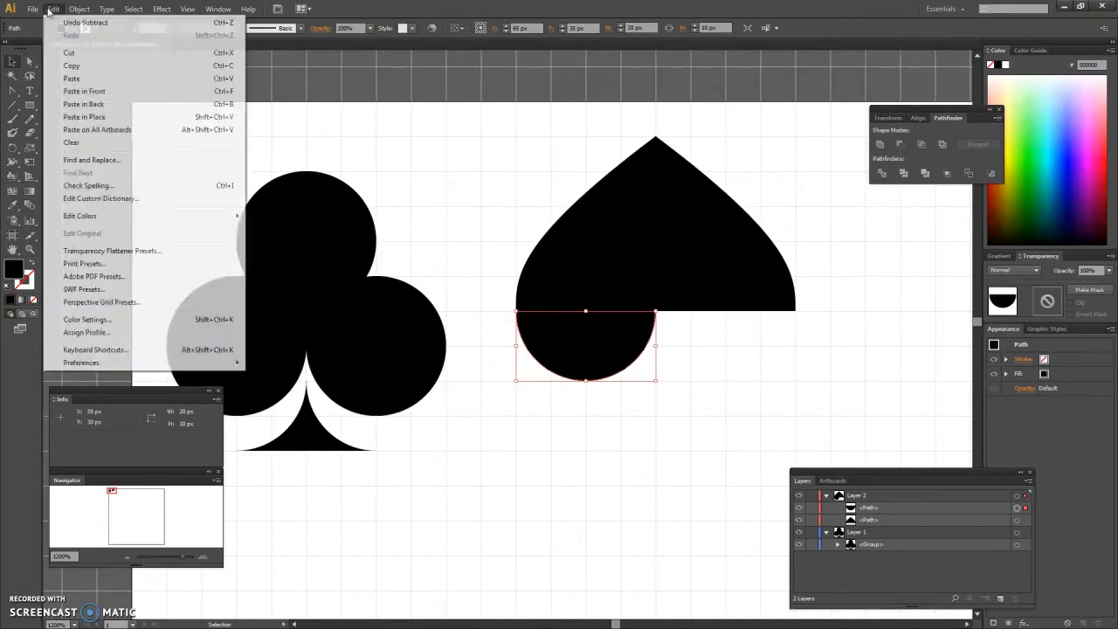
left_click(61, 65)
left_click(58, 9)
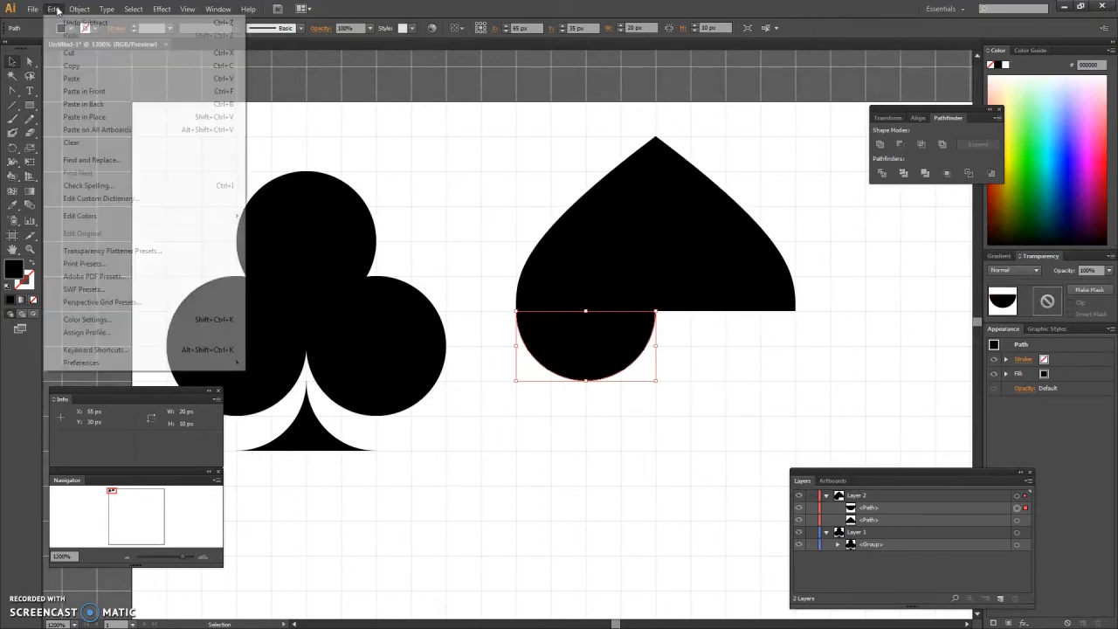
left_click(87, 117)
left_click_drag(599, 355, 732, 350)
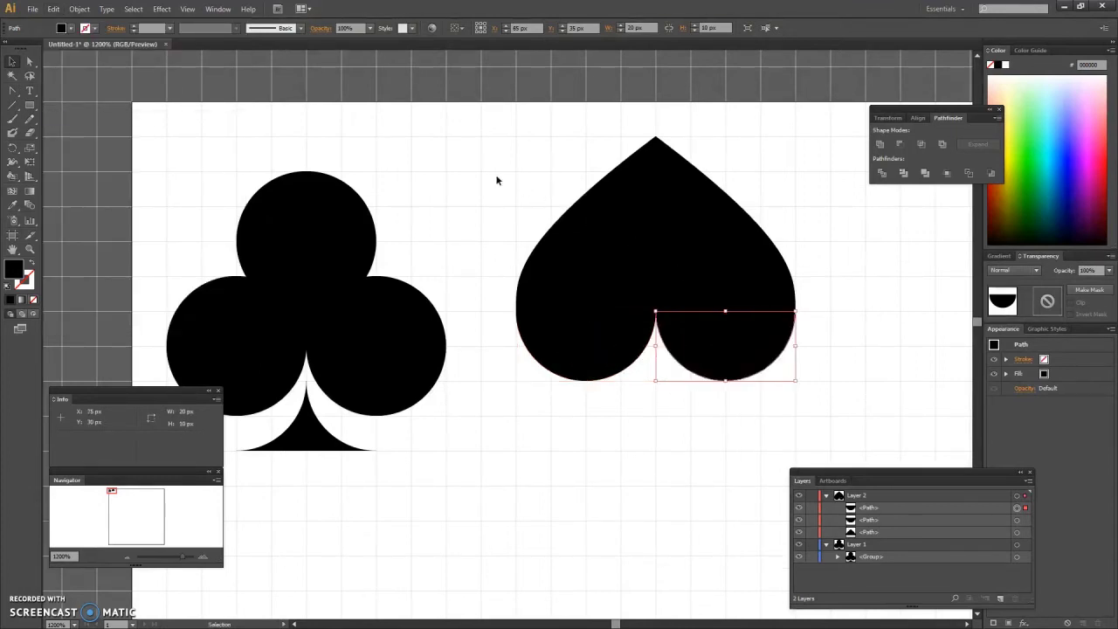
left_click(1017, 519, "shift")
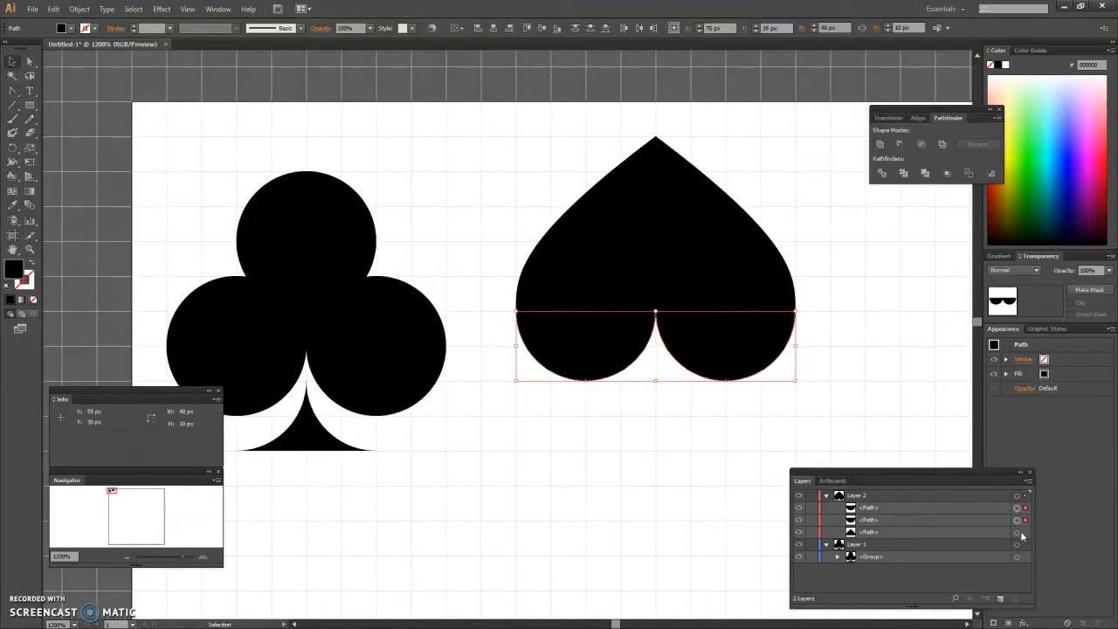
left_click(1017, 532, "shift")
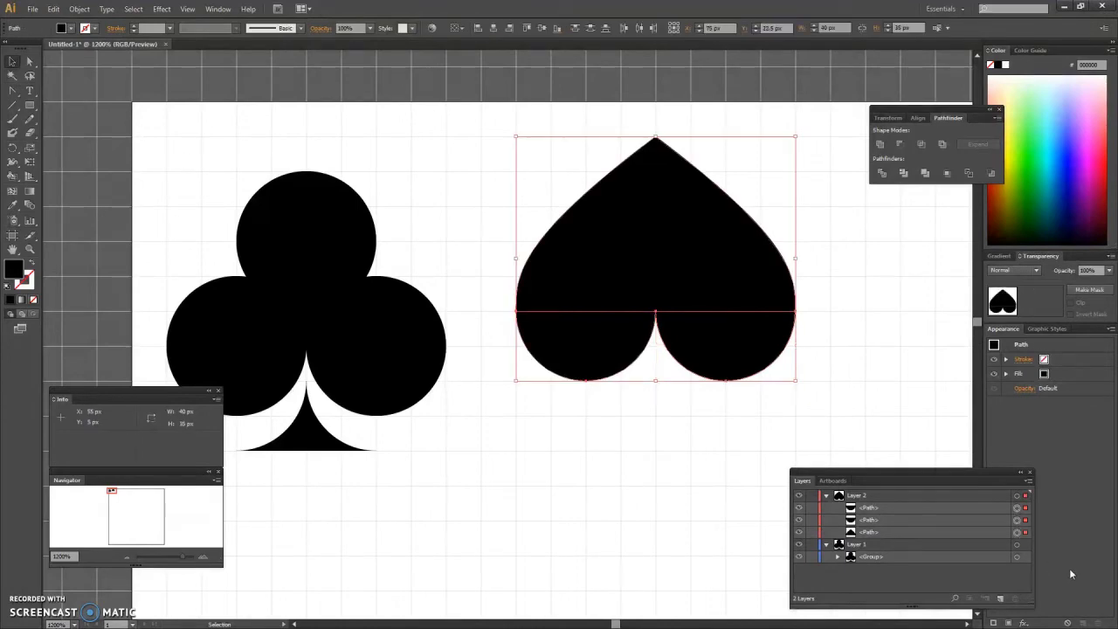
- Unite the three spade pieces into one shape and move it down
left_click(880, 145)
left_click(857, 247)
left_click_drag(603, 257, 616, 266)
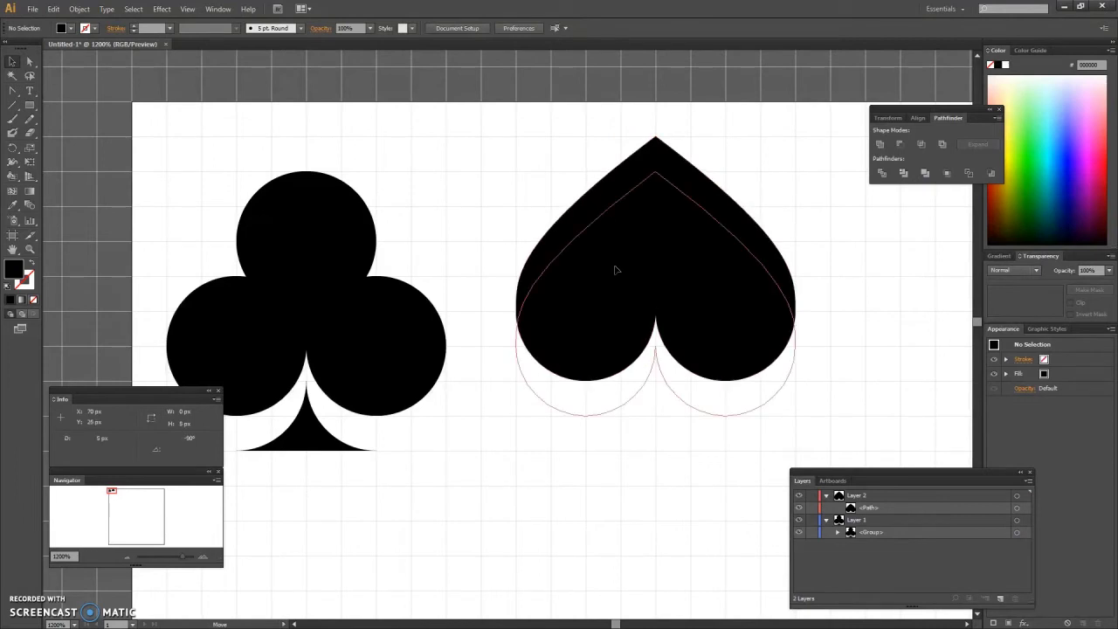
left_click_drag(616, 270, 616, 270)
- Copy the club's stem, paste it in place, and position the copy beneath the spade
left_click(838, 532)
left_click(886, 553)
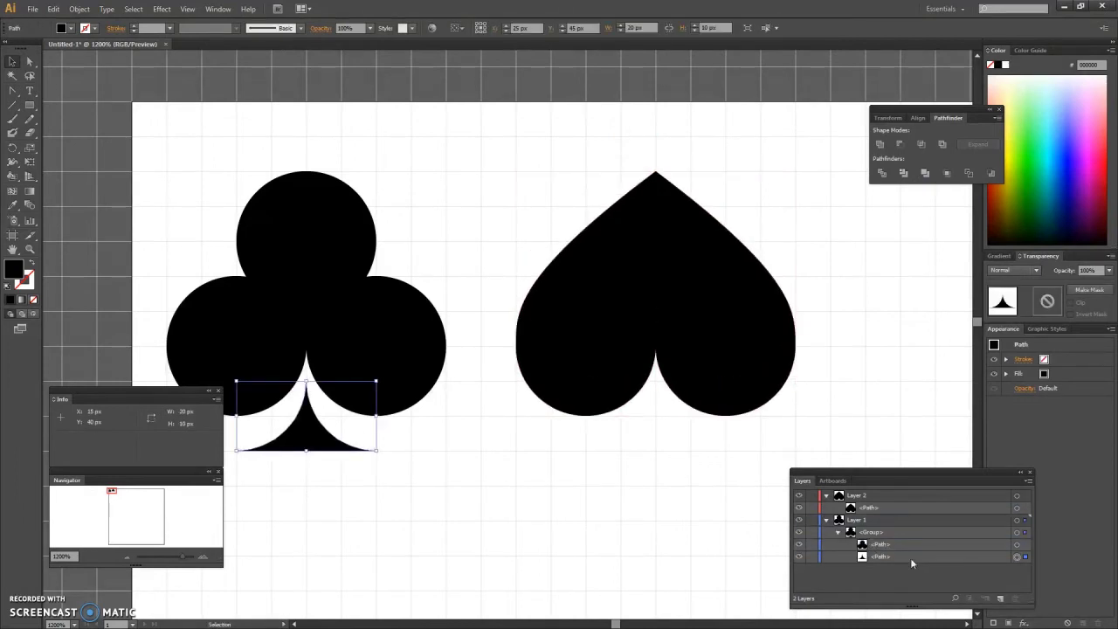
left_click(54, 9)
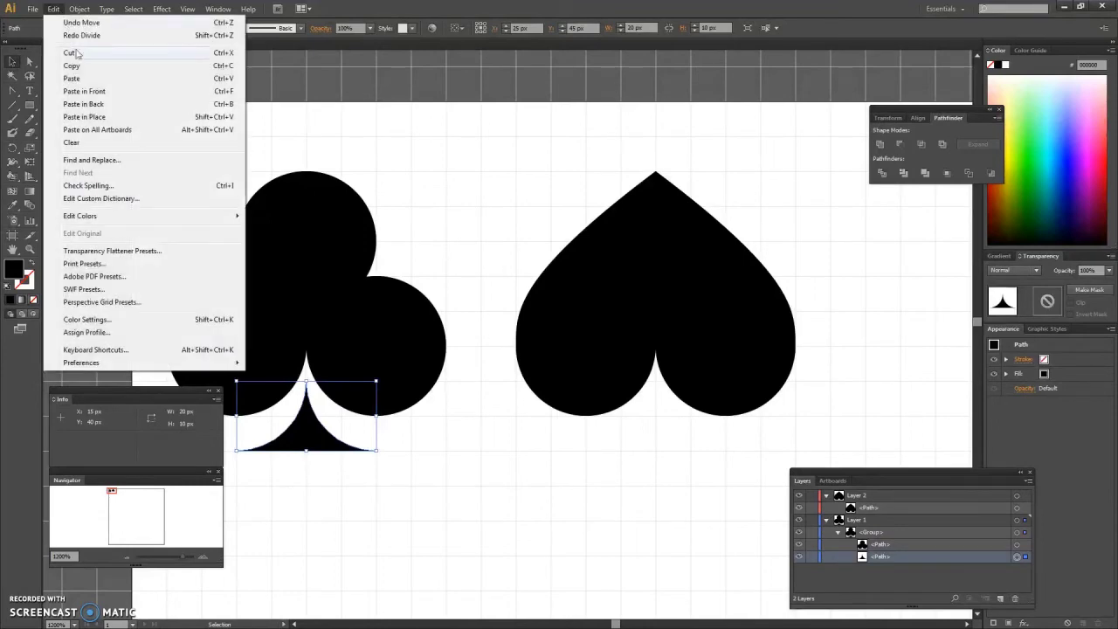
left_click(76, 69)
left_click(53, 8)
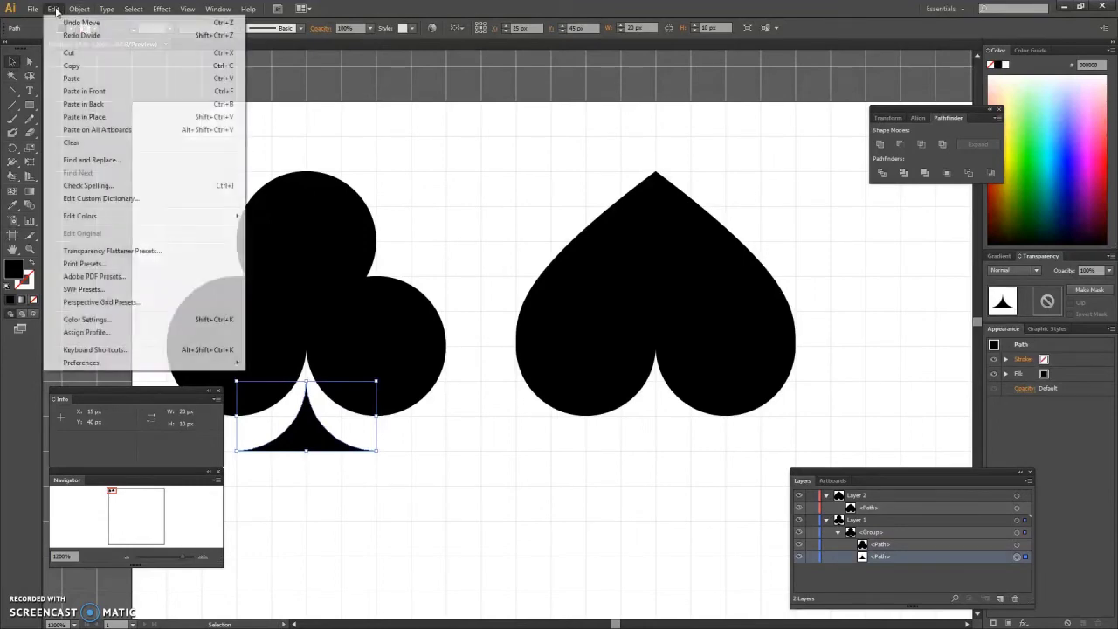
left_click(85, 116)
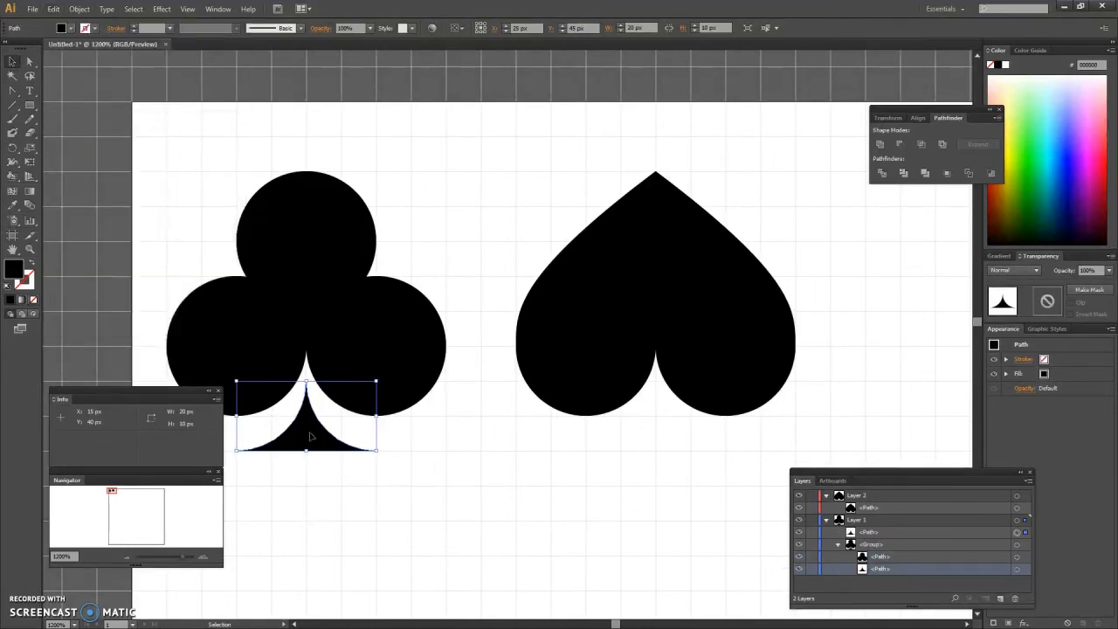
left_click_drag(309, 436, 656, 425)
key("ctrl+shift+a")
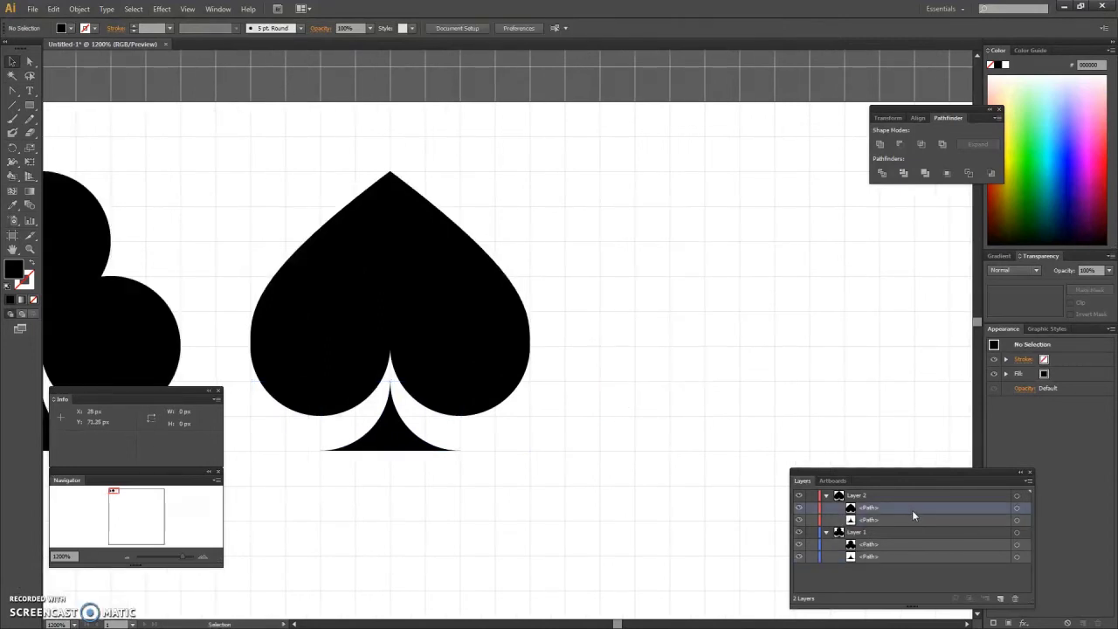
- Copy the spade's rounded top, paste it in place, and move the copy to the spade's right
left_click(1017, 508)
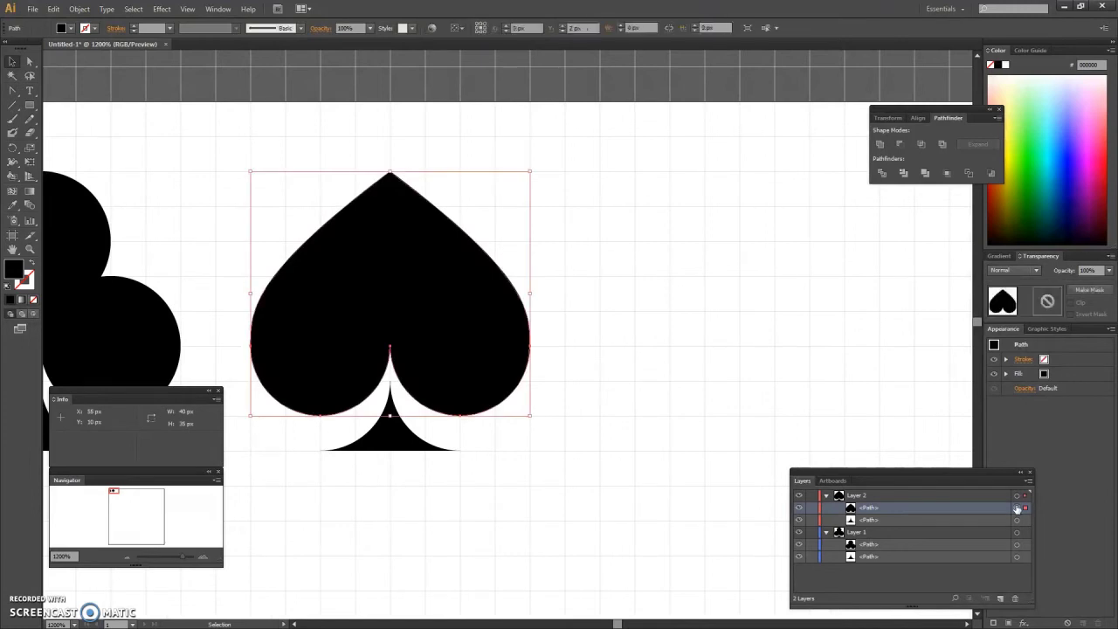
left_click(54, 9)
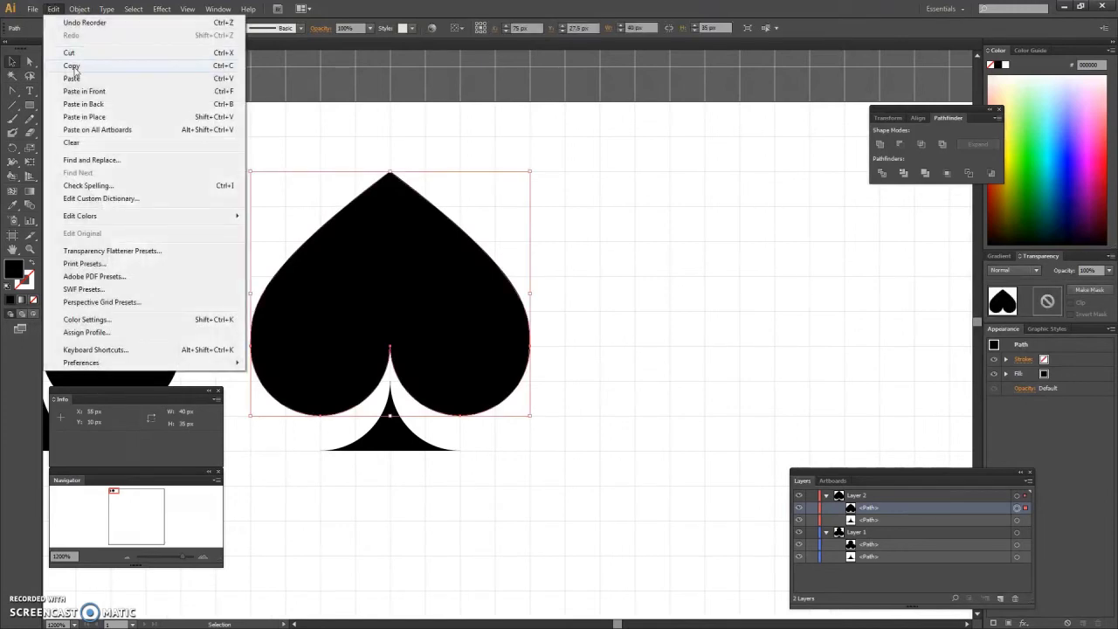
left_click(55, 8)
left_click(56, 10)
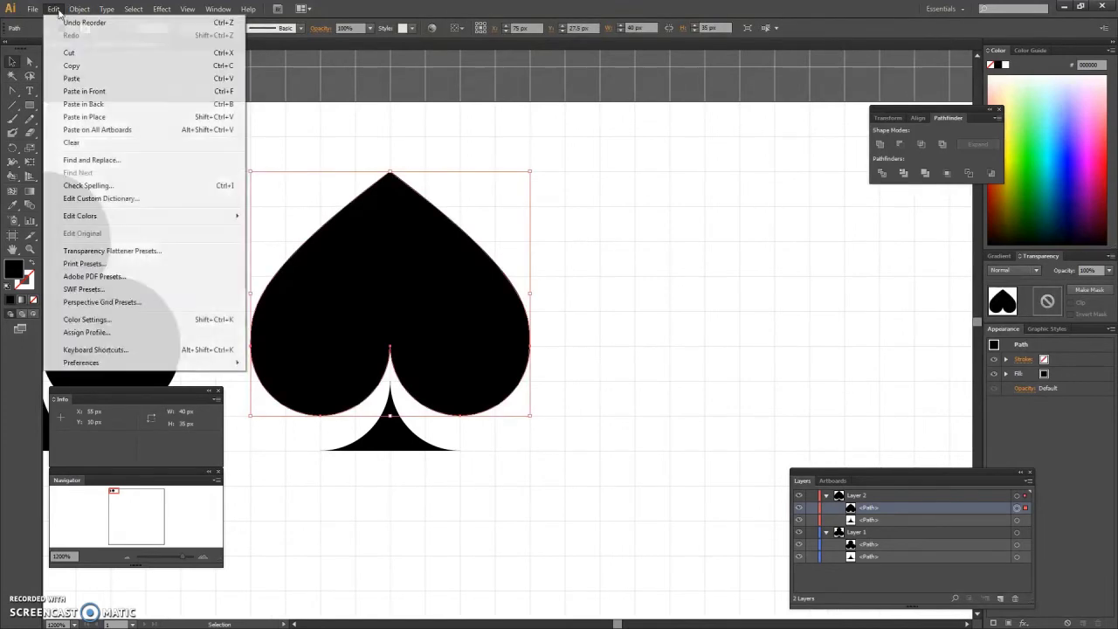
left_click(78, 117)
left_click_drag(421, 301, 772, 327)
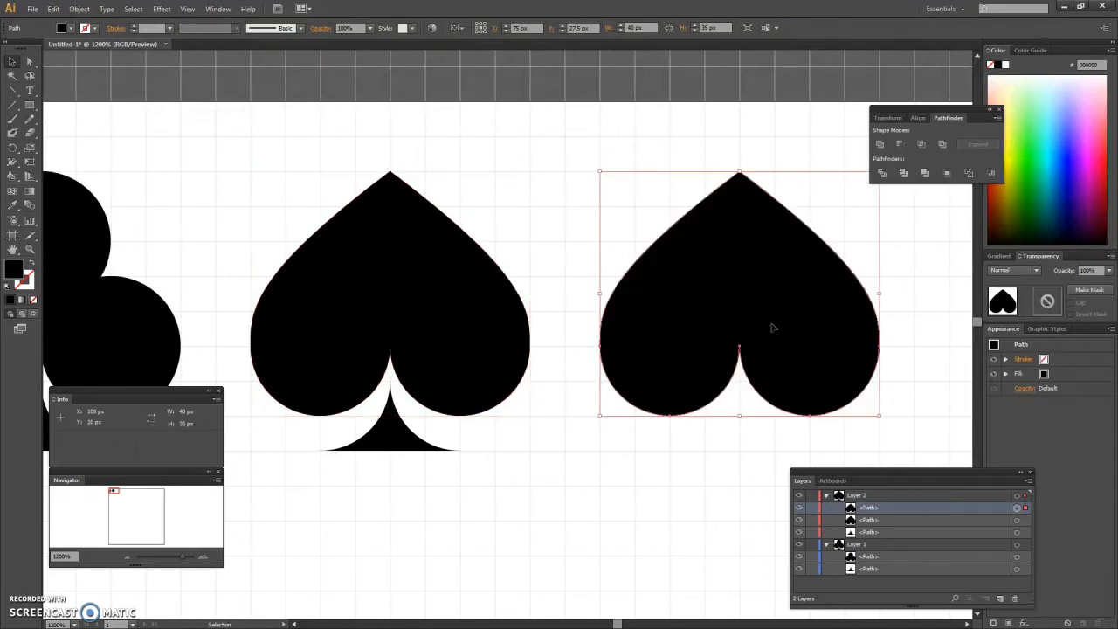
- Rotate the copy 180° into a heart and stretch it taller from the bottom
left_click(80, 9)
mouse_move(131, 24)
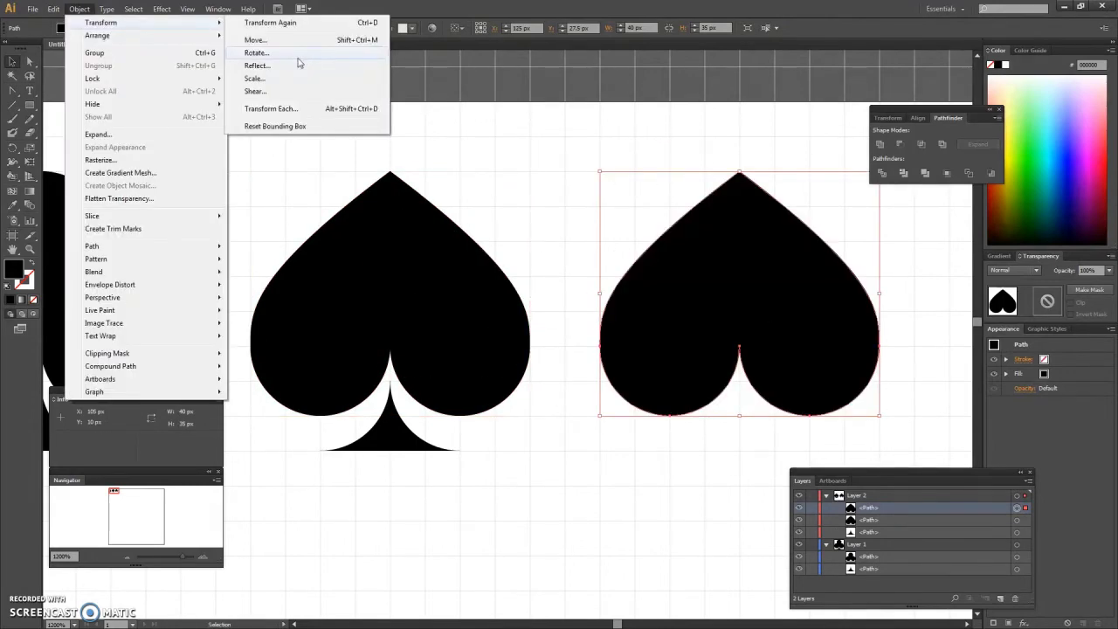
left_click(299, 56)
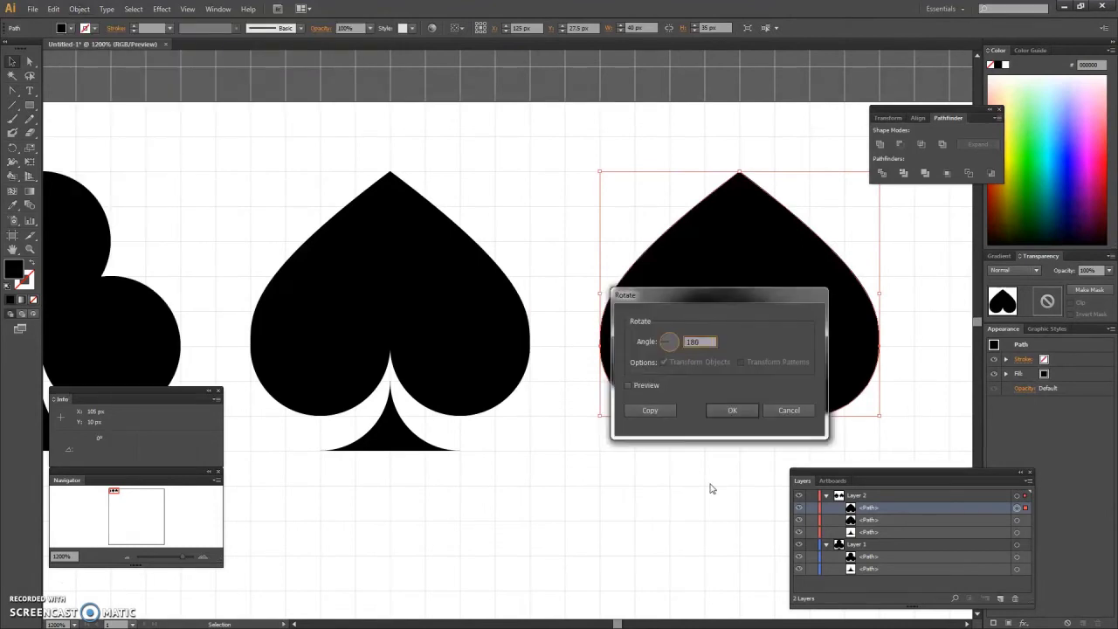
left_click(734, 411)
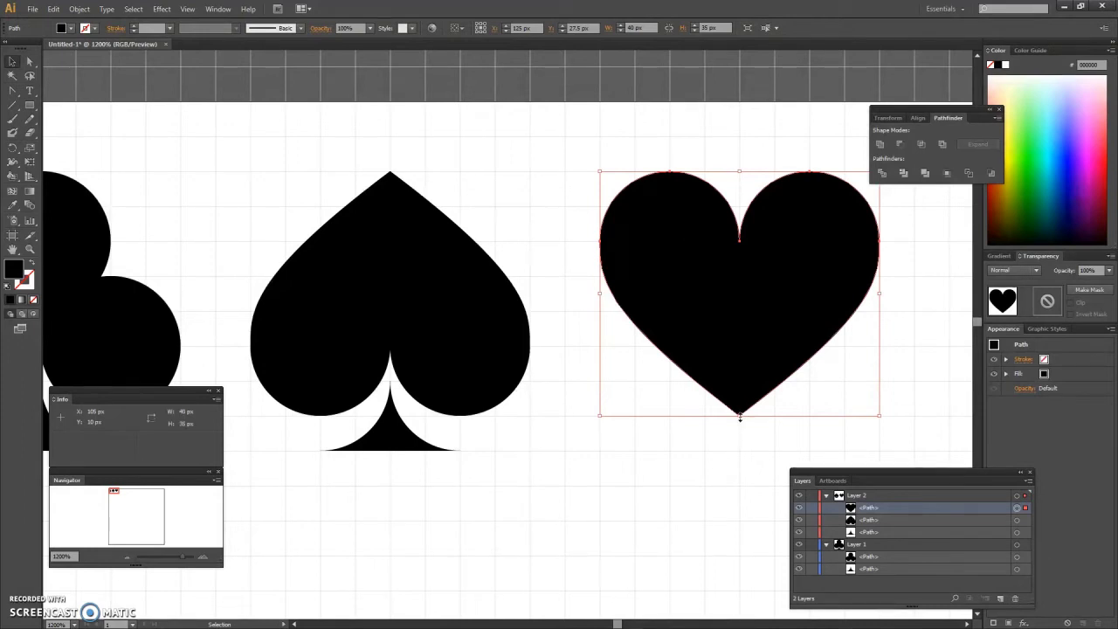
left_click_drag(740, 418, 733, 450)
- Drag the heart's lower direction handles and side anchors upward to round its curves evenly
key("a")
left_click(735, 450)
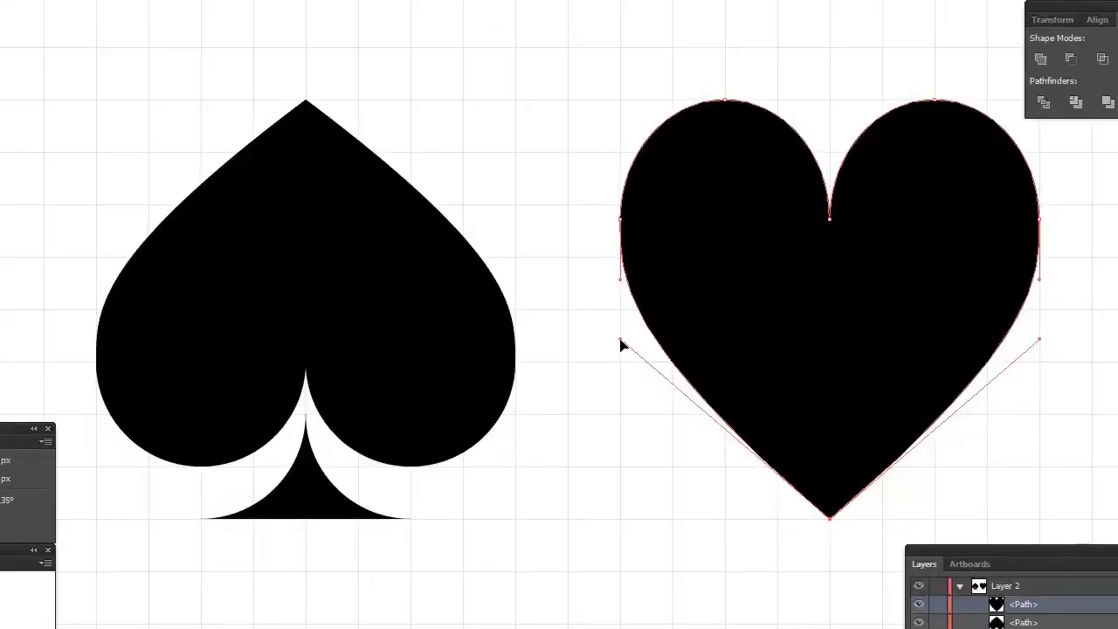
left_click_drag(620, 340, 620, 311)
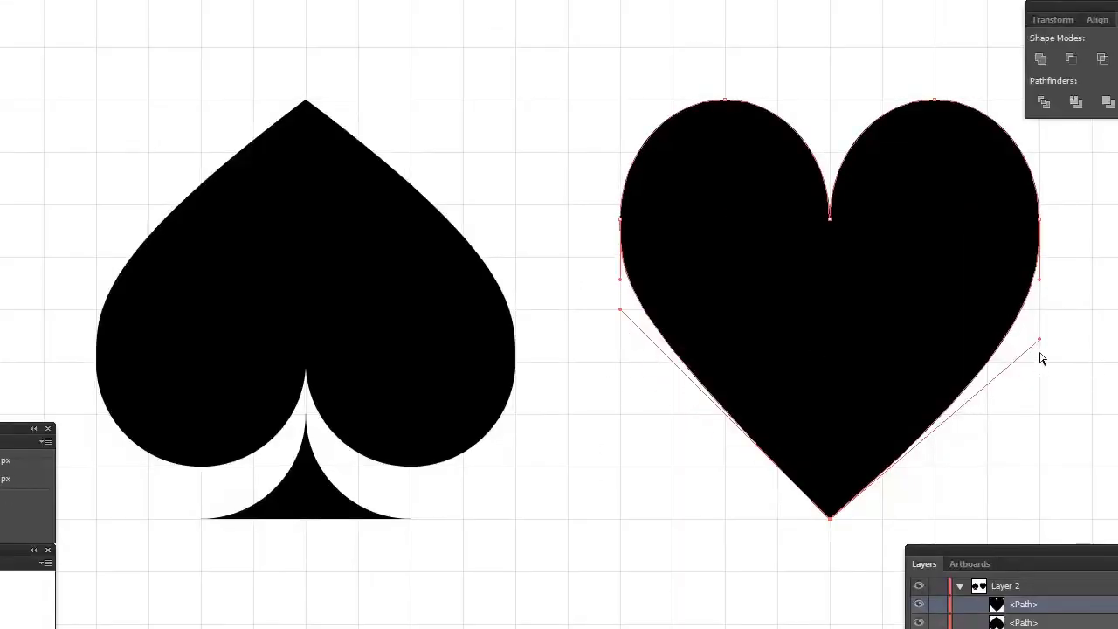
left_click_drag(1041, 341, 1039, 310)
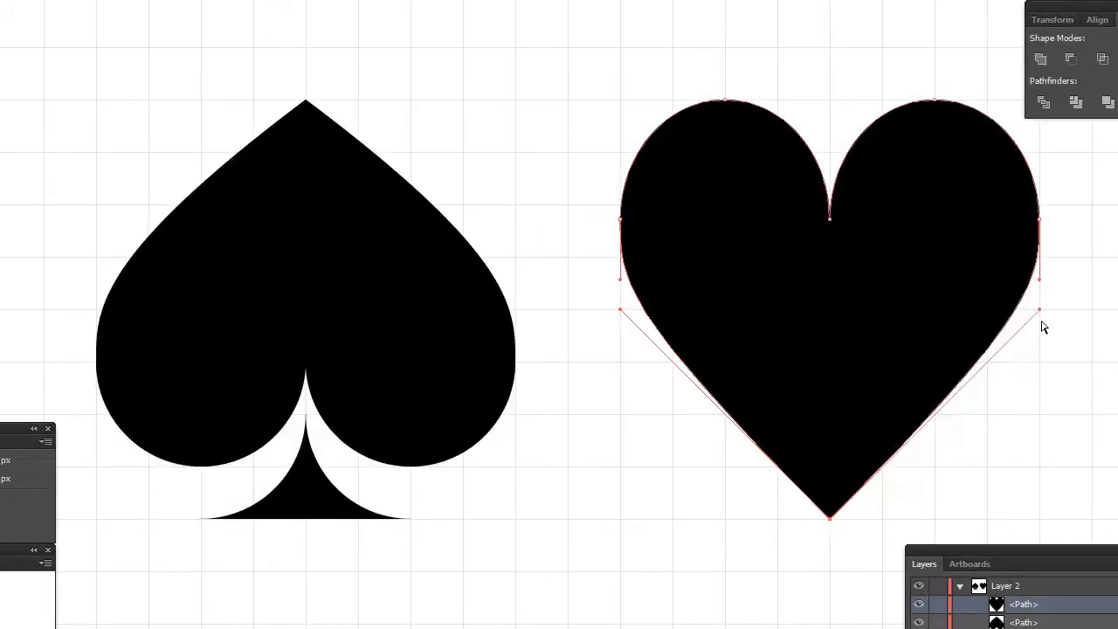
left_click(621, 283)
left_click_drag(623, 276, 626, 278)
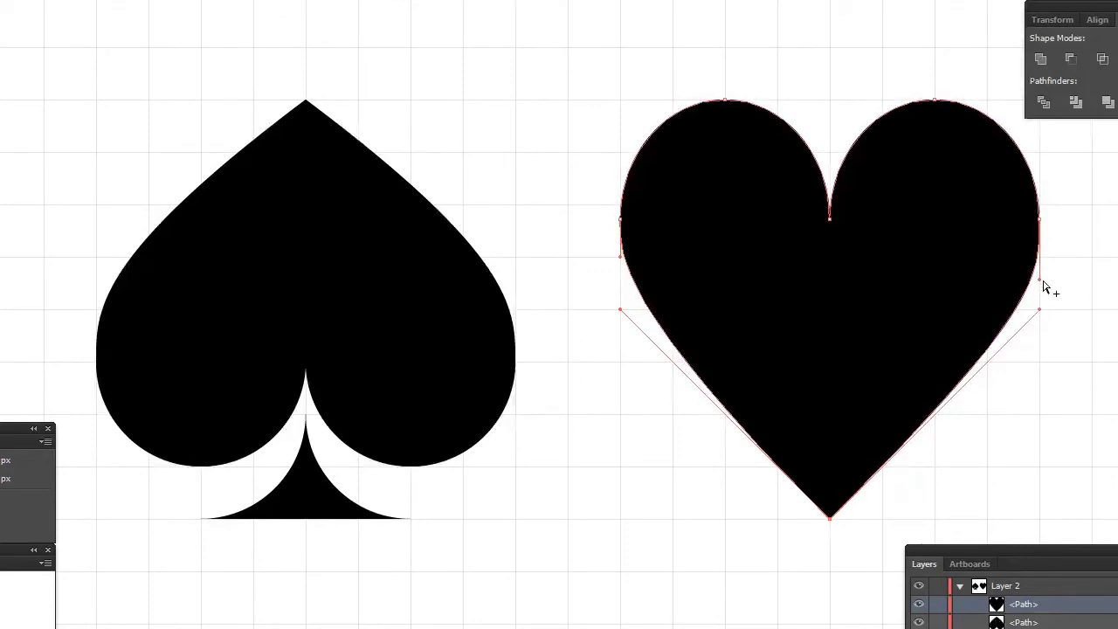
left_click_drag(1044, 281, 1047, 263)
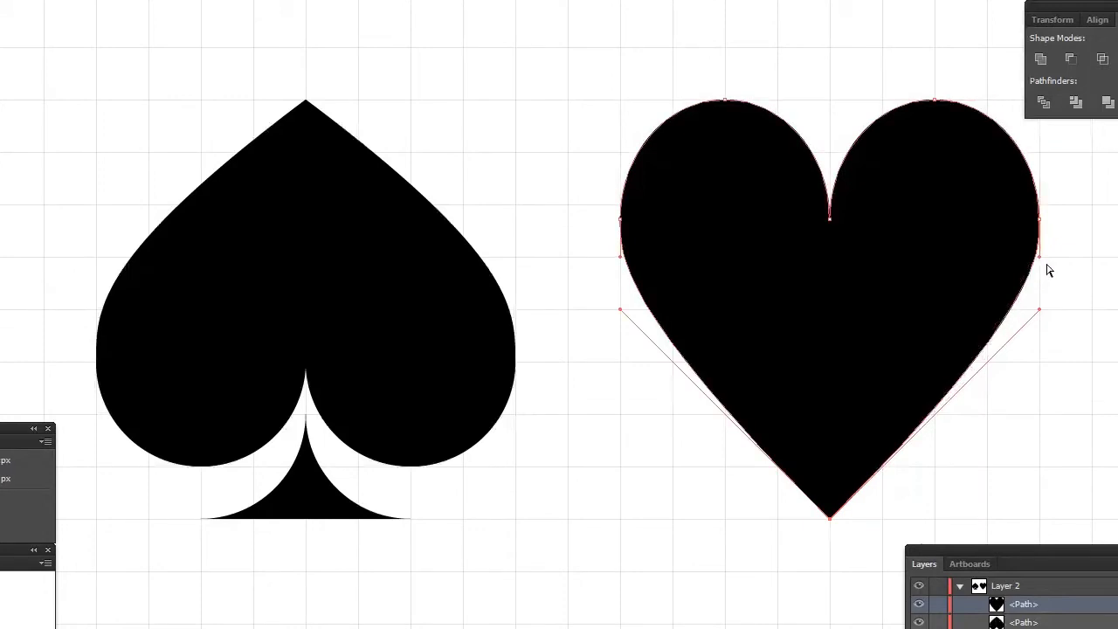
- Draw a black square to the right of the heart with the Rectangle tool
scroll(1048, 271, "right", 5)
key("m")
left_click_drag(589, 100, 996, 502)
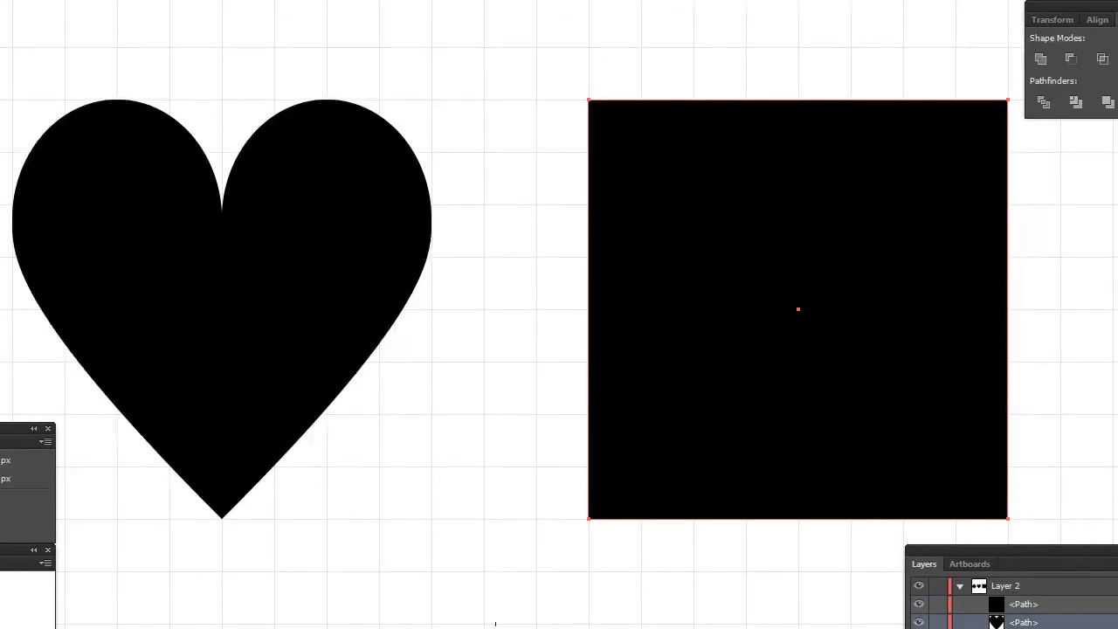
- Add extra anchor points to the square via Object > Path > Add Anchor Points
key("v")
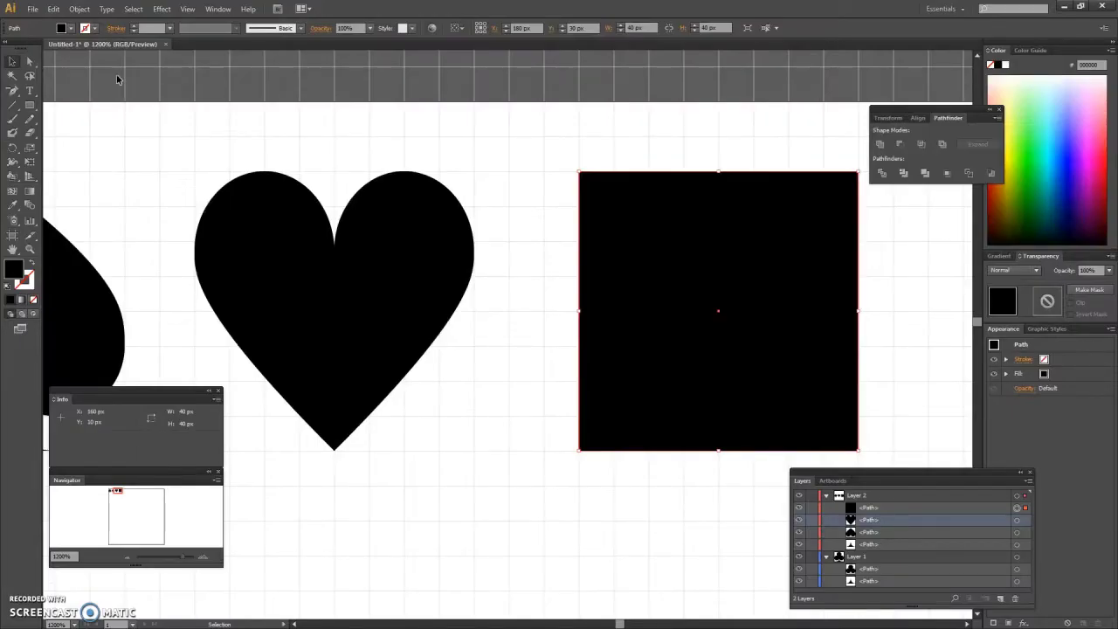
left_click(80, 8)
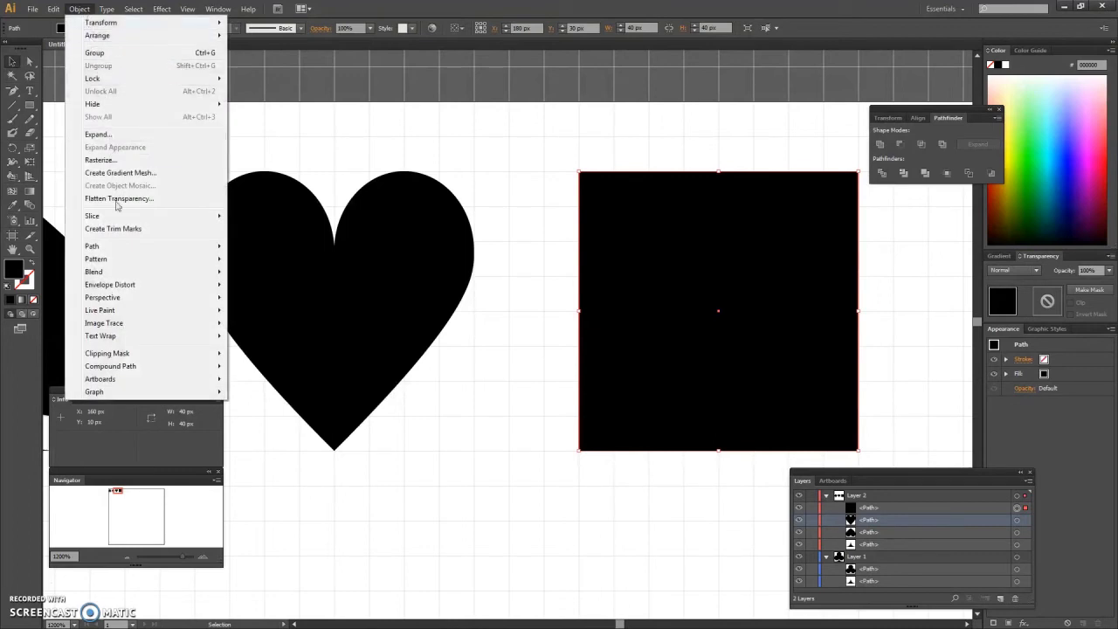
mouse_move(162, 250)
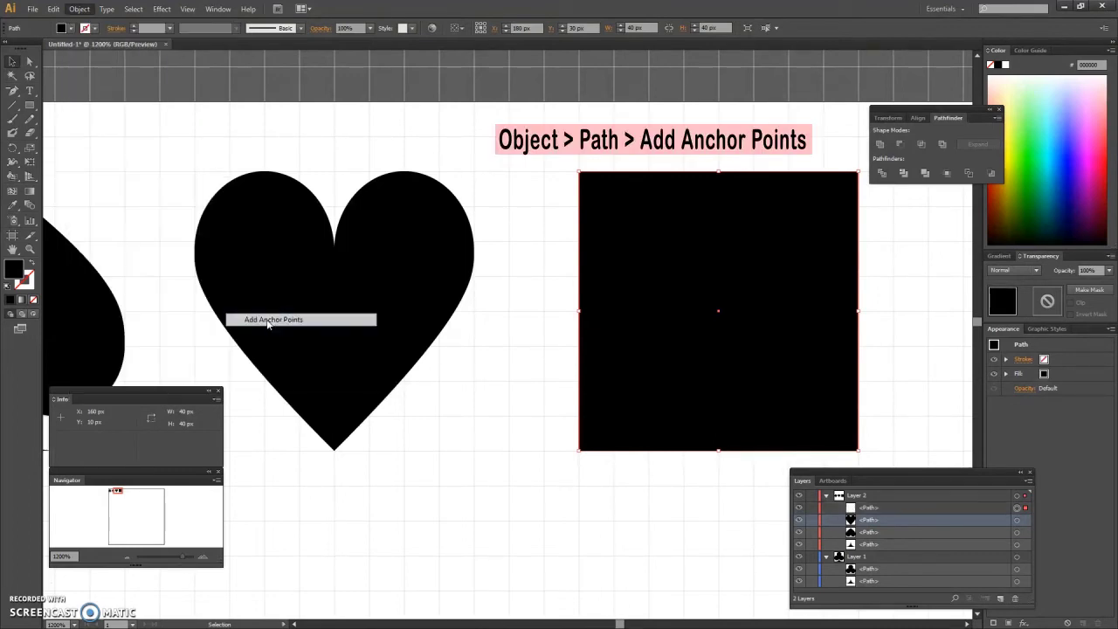
left_click(271, 320)
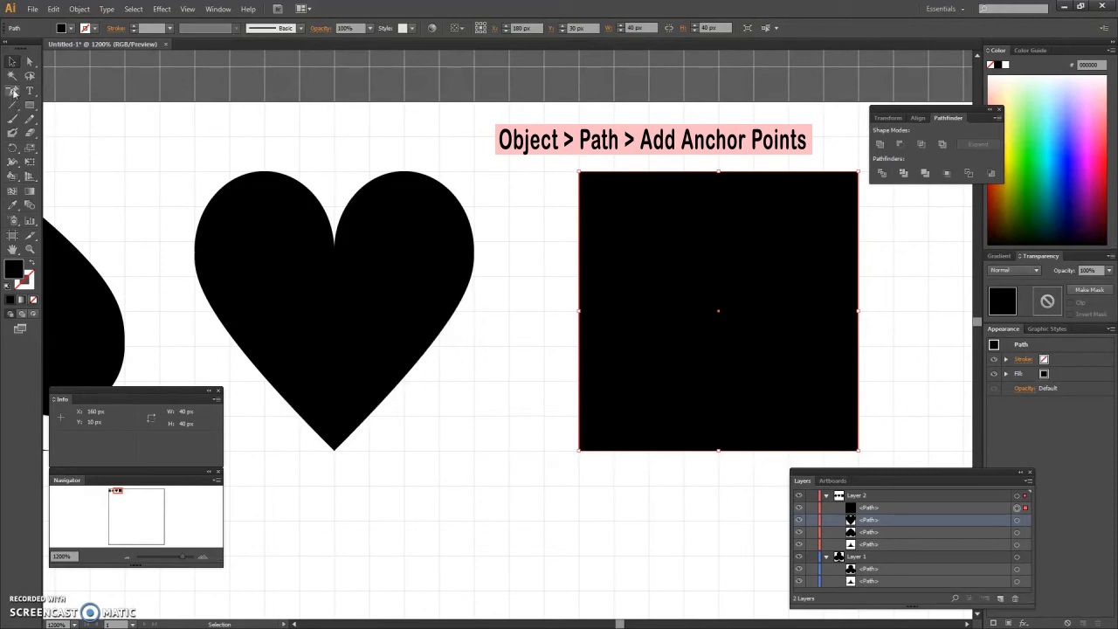
- Delete the square's four corner points to leave a diamond
left_click_drag(13, 91, 52, 119)
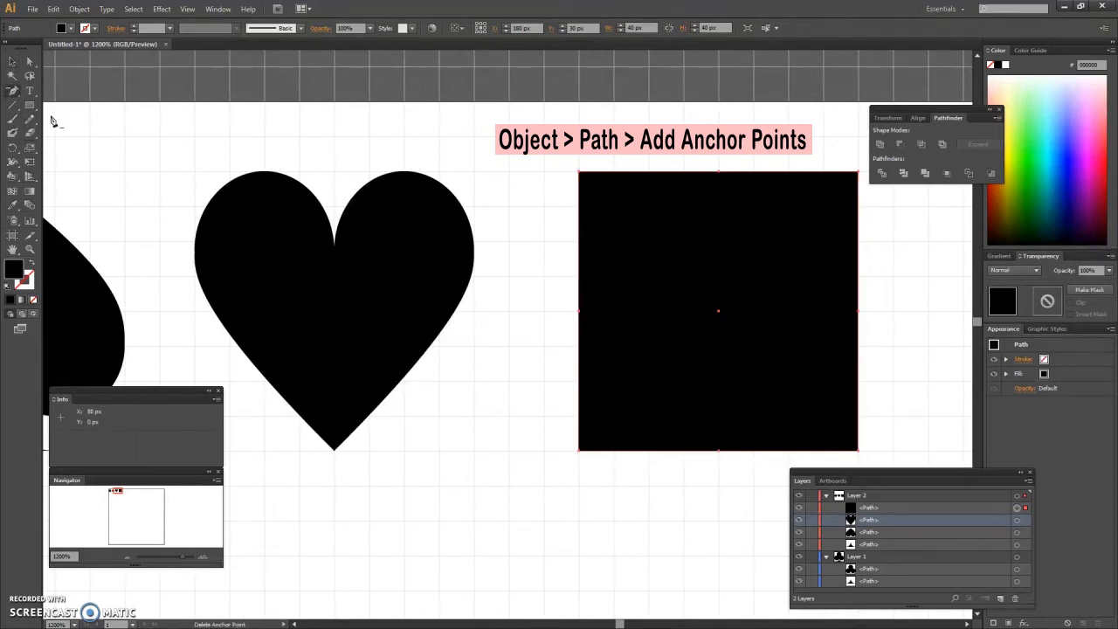
left_click(579, 175)
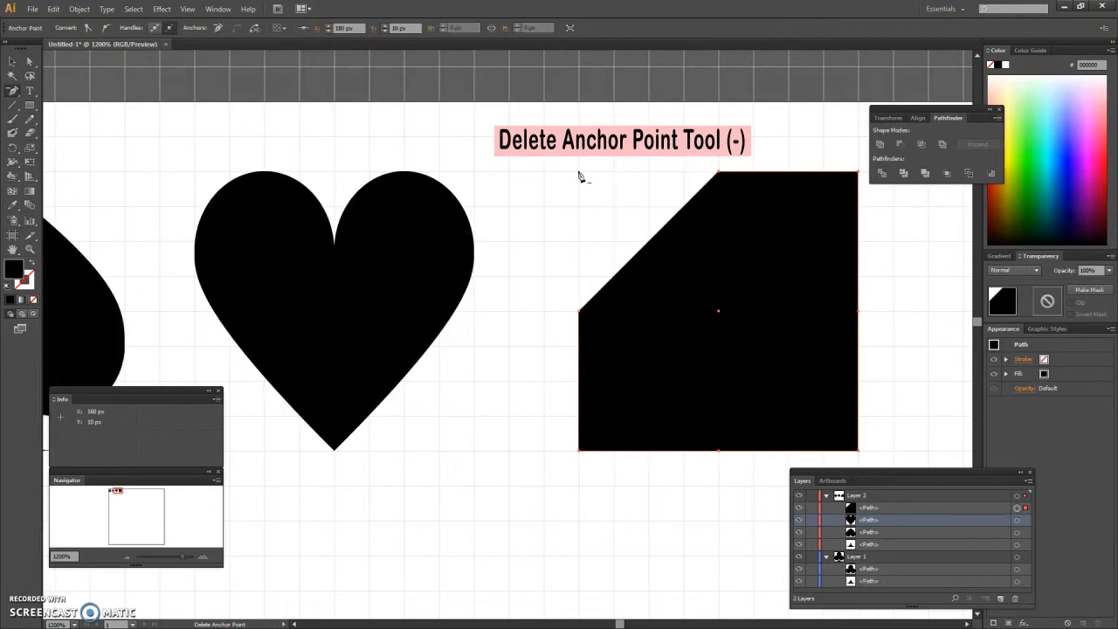
left_click(580, 451)
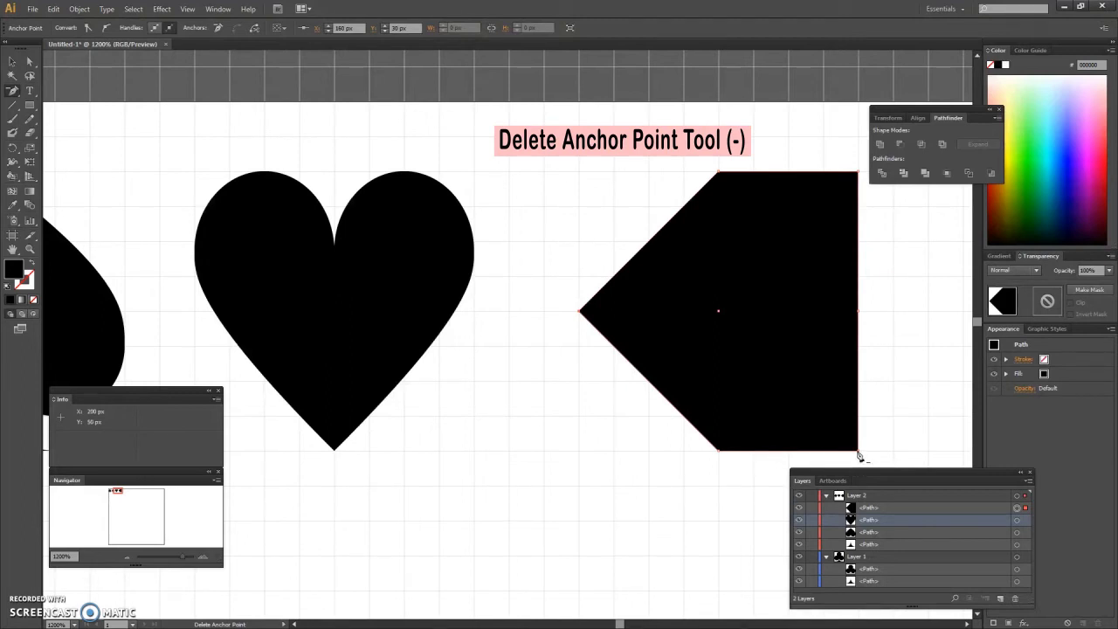
left_click(859, 453)
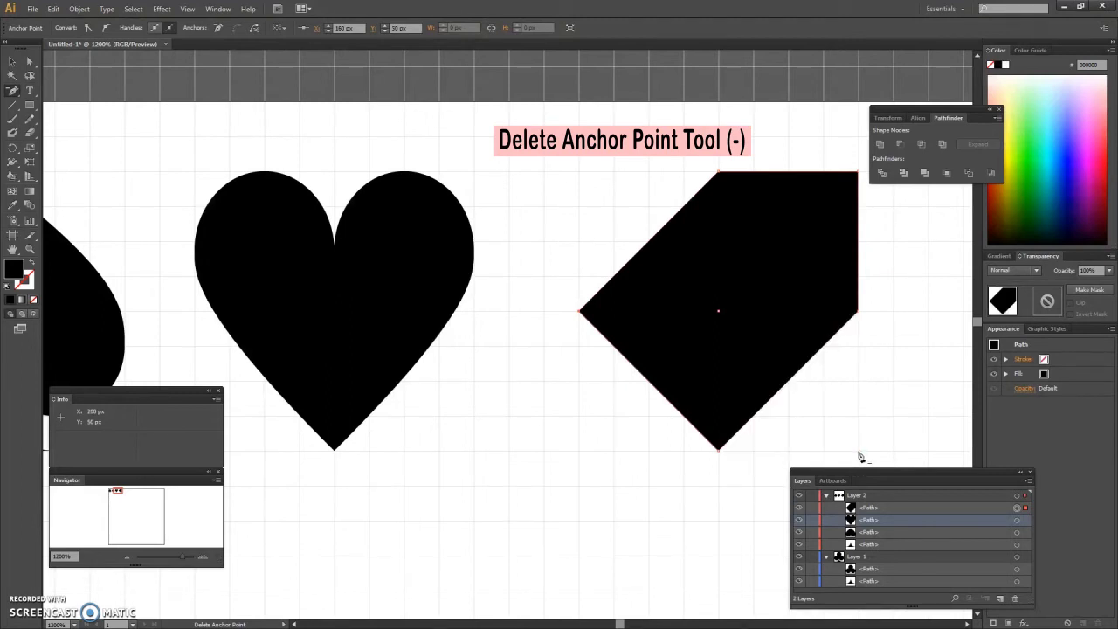
left_click(858, 174)
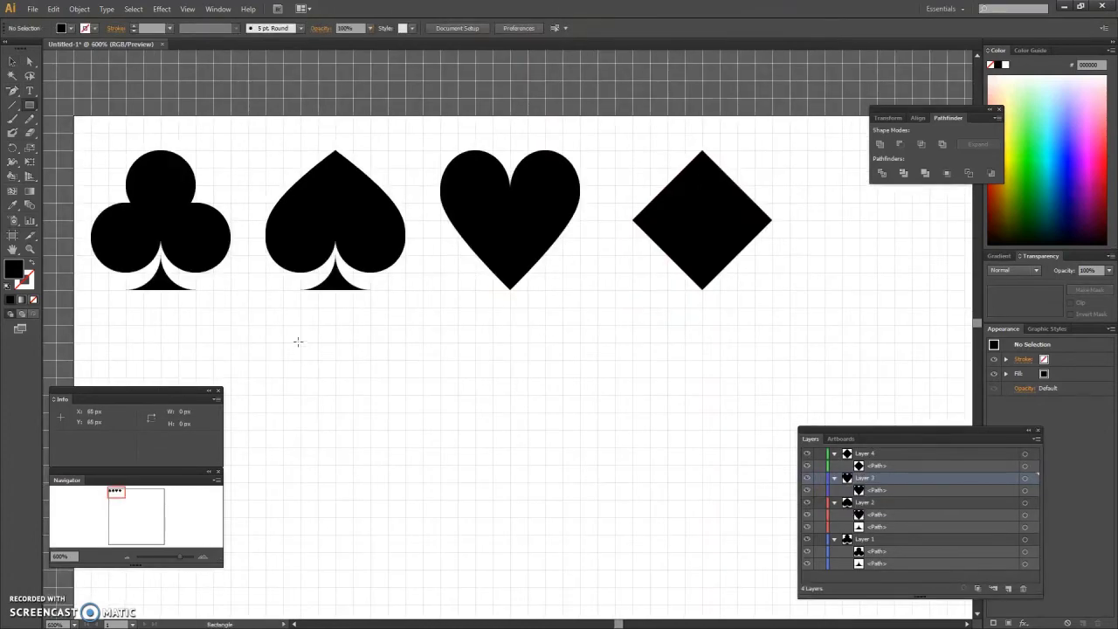
- Draw a large rectangle below the suits and fill it pure red FF0000
mouse_move(300, 325)
left_mouse_down()
mouse_move(355, 379)
mouse_move(607, 452)
mouse_move(773, 463)
mouse_move(878, 499)
mouse_move(965, 499)
mouse_move(759, 501)
mouse_move(774, 592)
mouse_move(761, 554)
mouse_move(777, 528)
left_mouse_up()
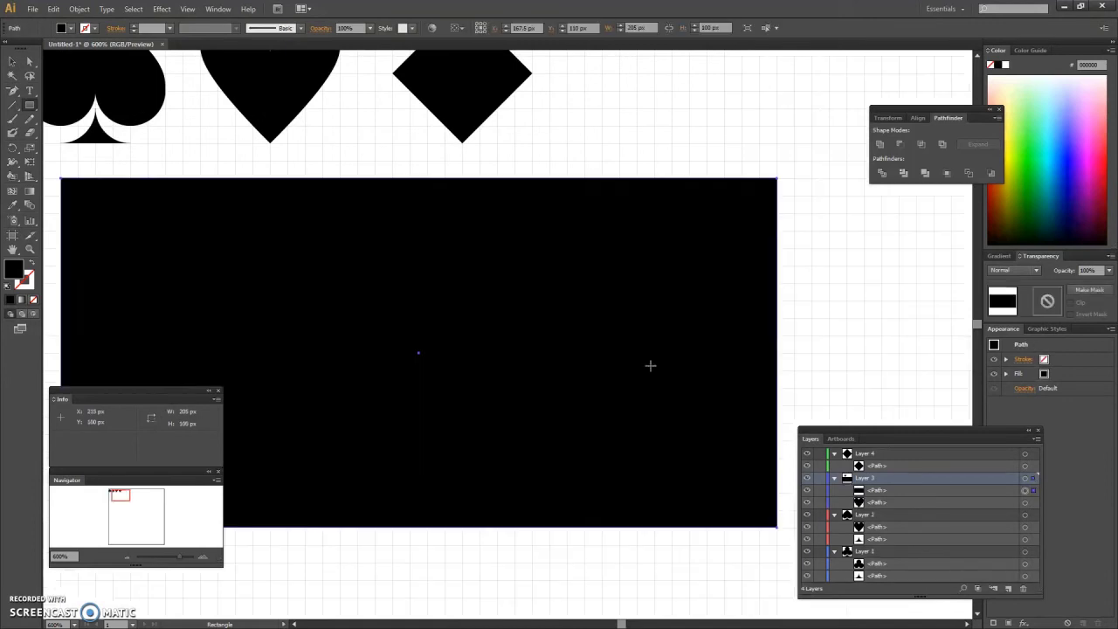
double_click(15, 267)
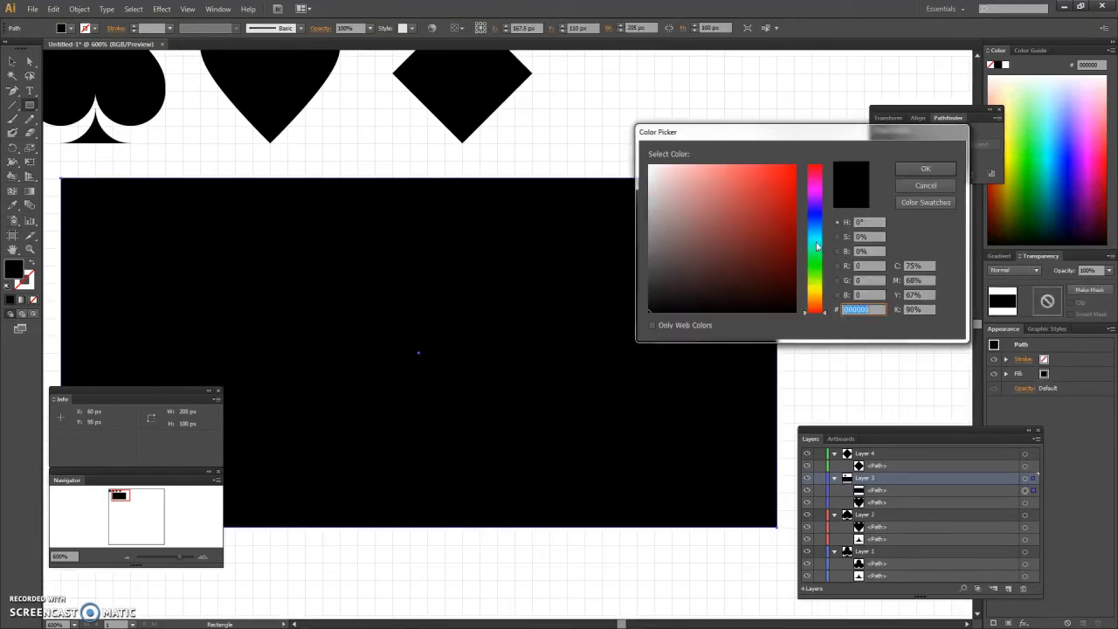
left_click(794, 165)
left_click(925, 169)
- Set the rectangle's opacity to 30% and drag the diamond toward it
left_click(1112, 271)
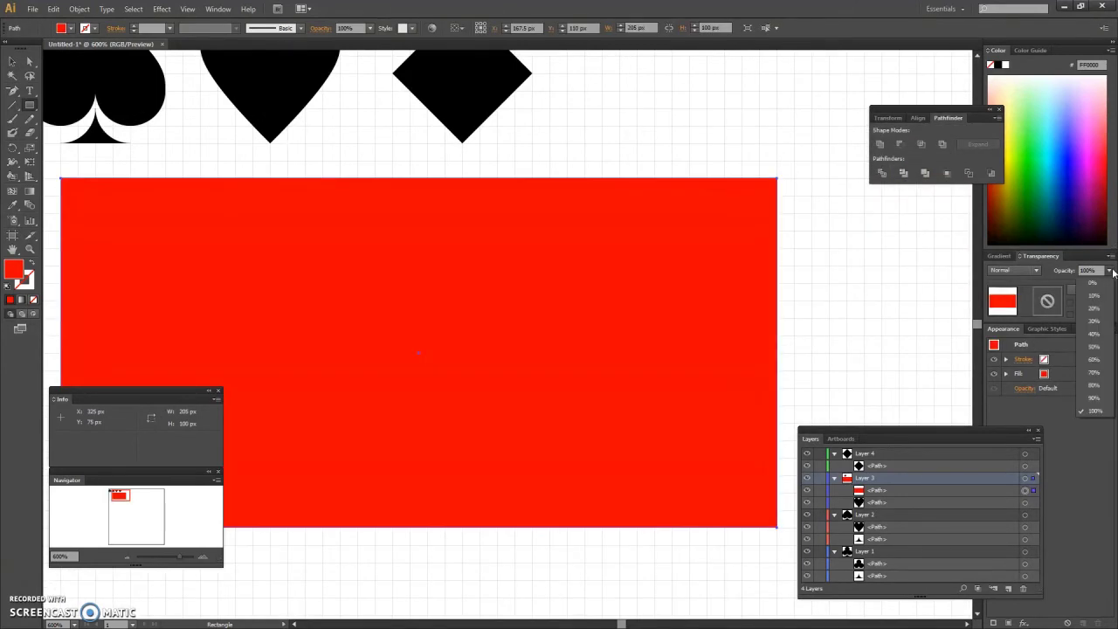
left_click(1094, 321)
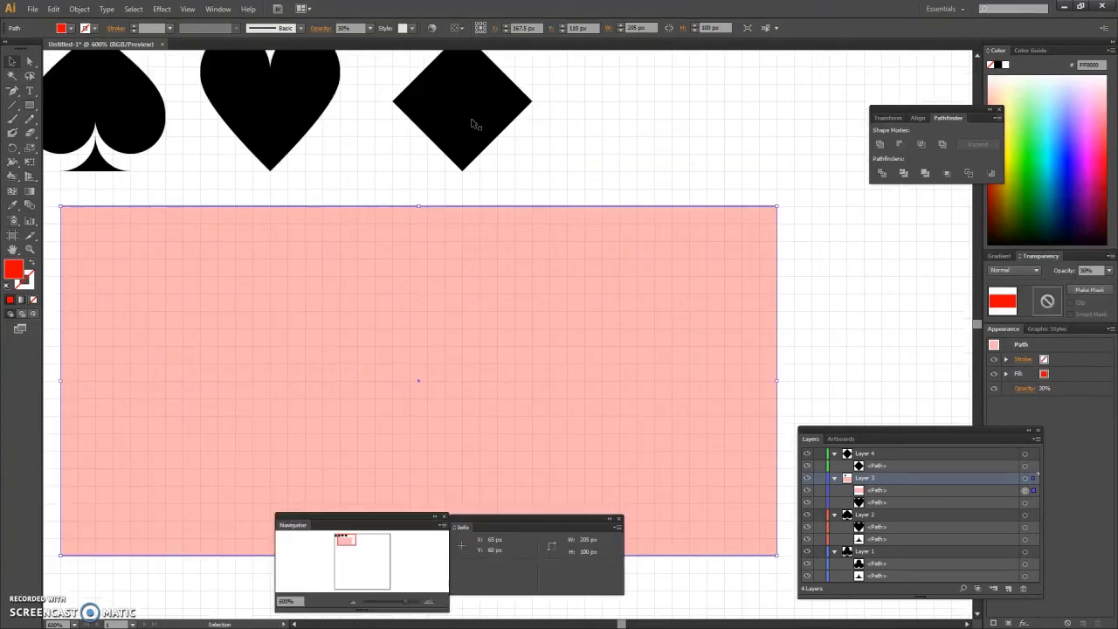
left_click_drag(475, 125, 151, 507)
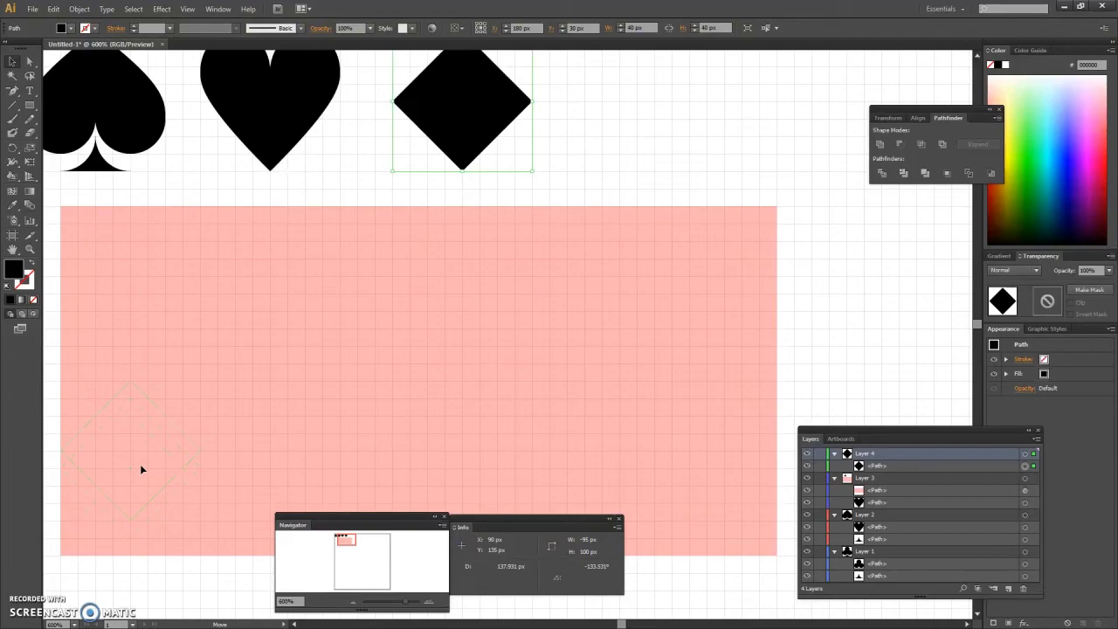
- Place the diamond at the rectangle's bottom-left and fill diamond and heart with R 220, G 40, B 20
left_click_drag(141, 466, 141, 466)
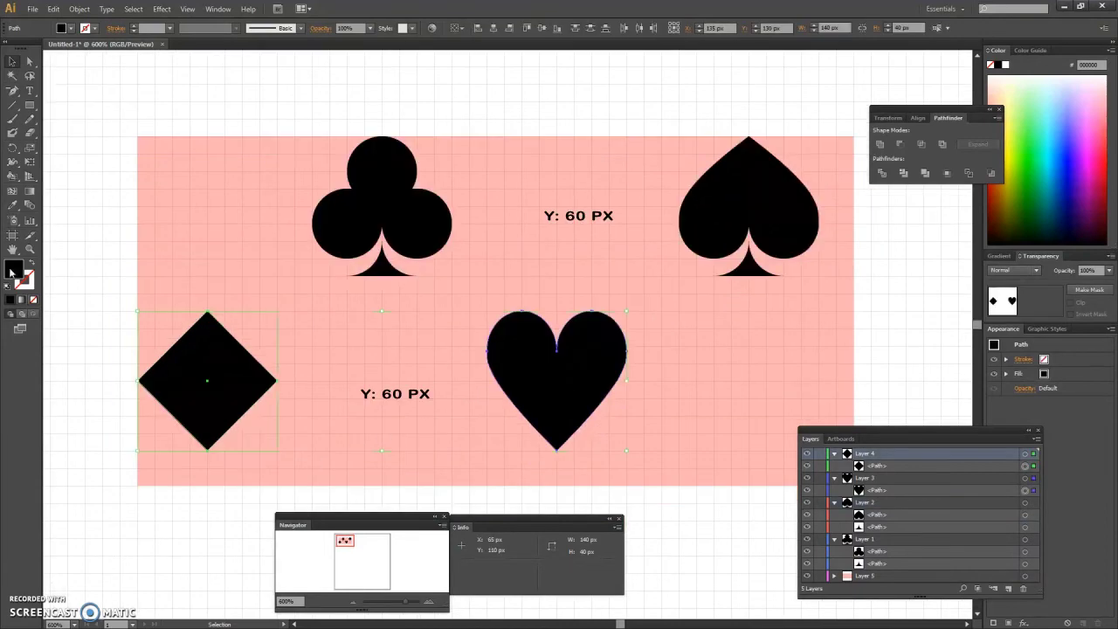
double_click(15, 271)
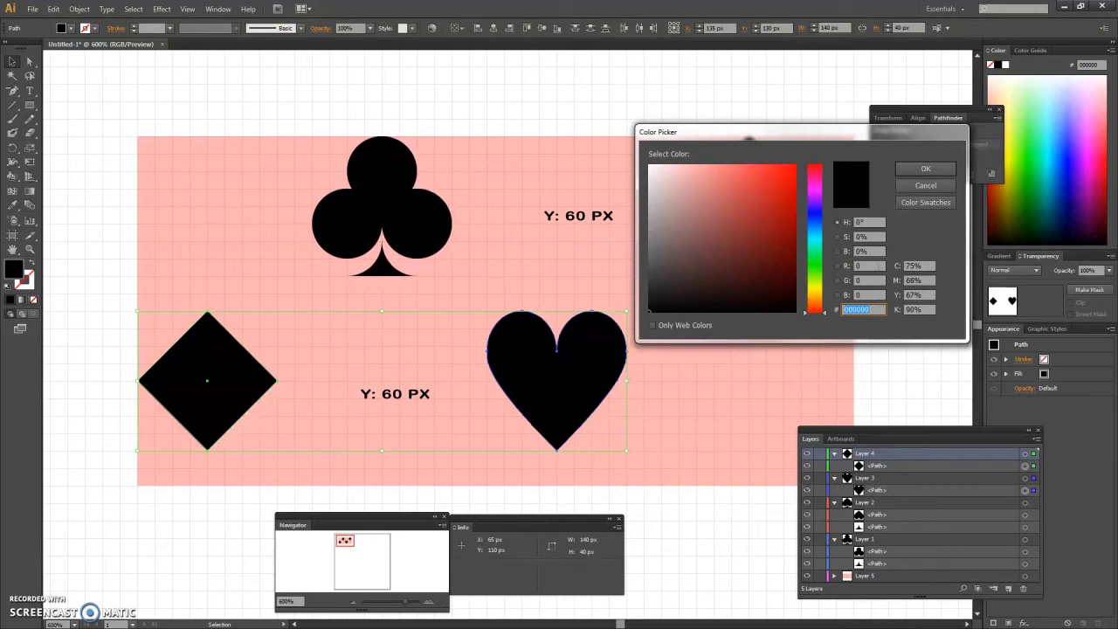
left_click(876, 265)
type("220")
left_click(865, 281)
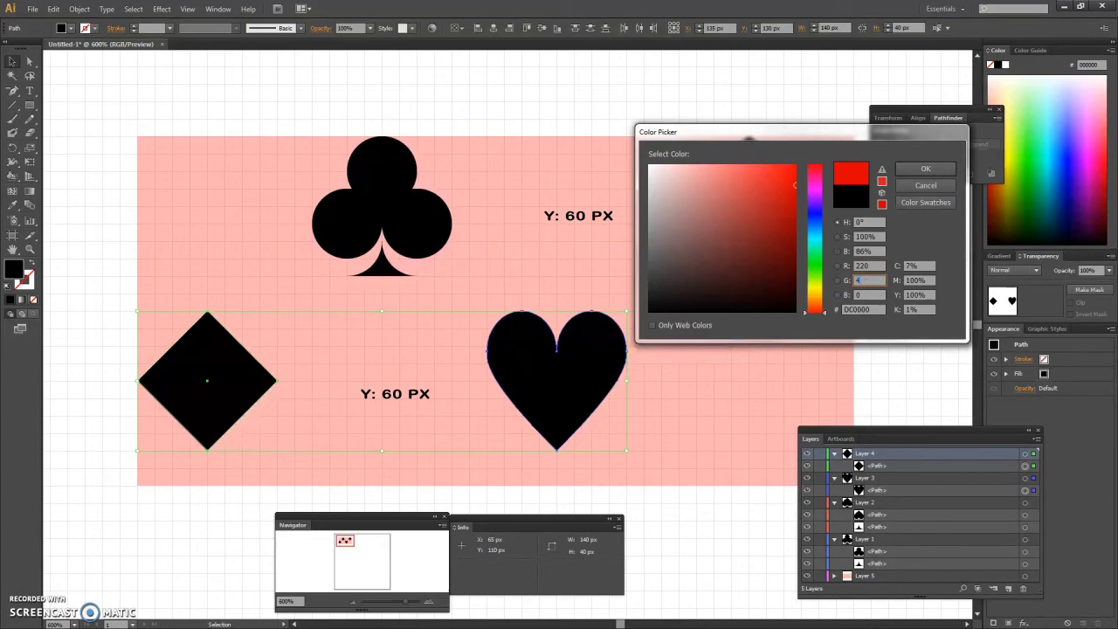
key("Tab")
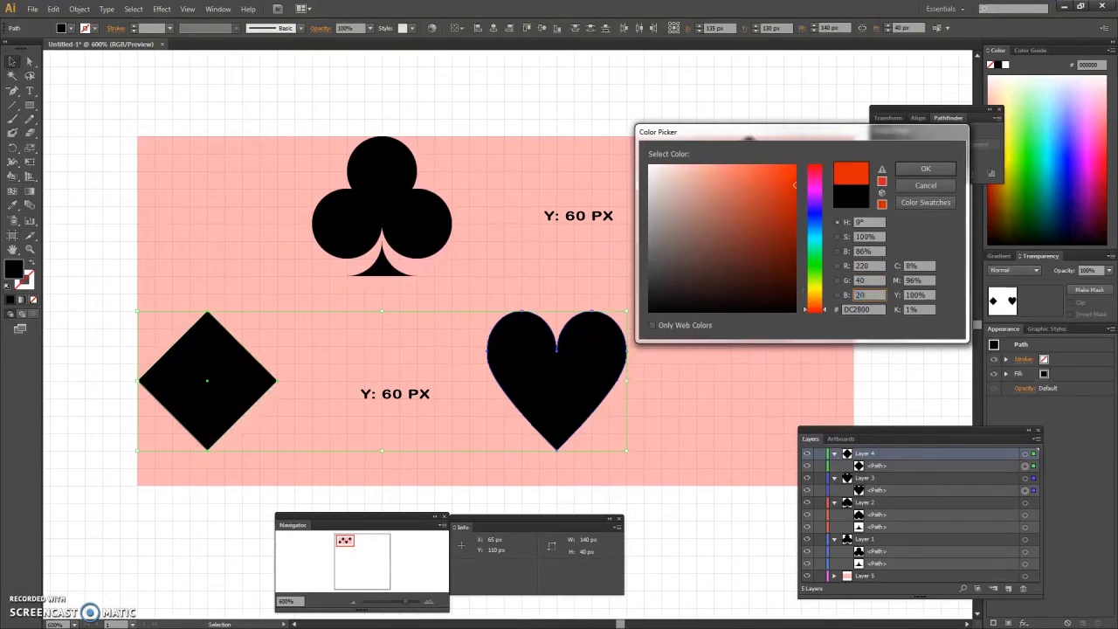
type("20")
left_click(941, 172)
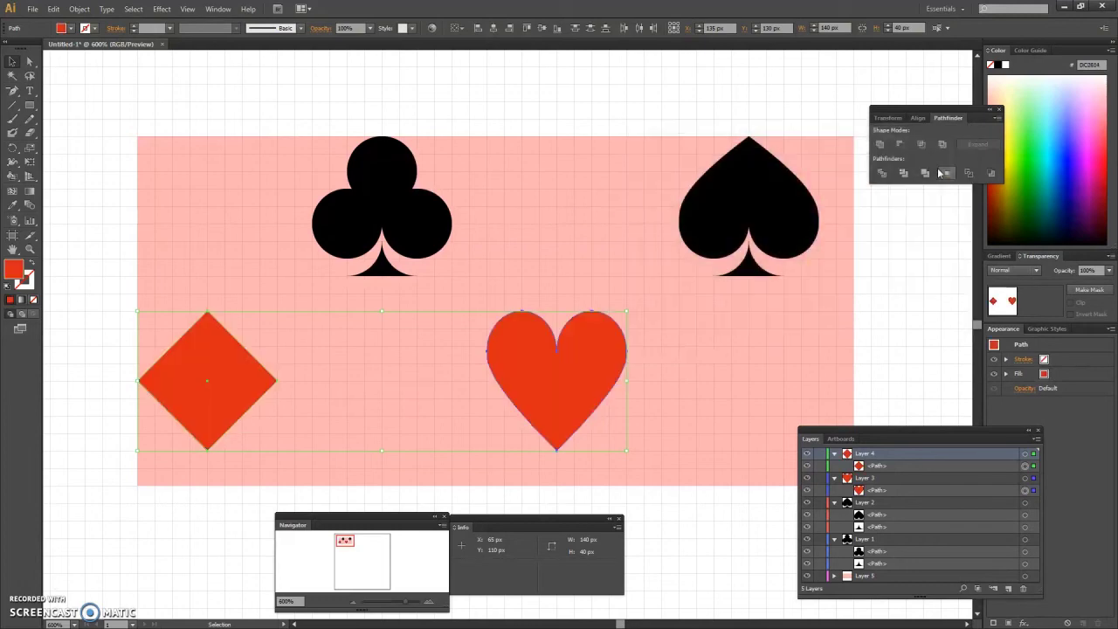
- Set the background tile's fill to None and show the Swatches panel
left_click(145, 472)
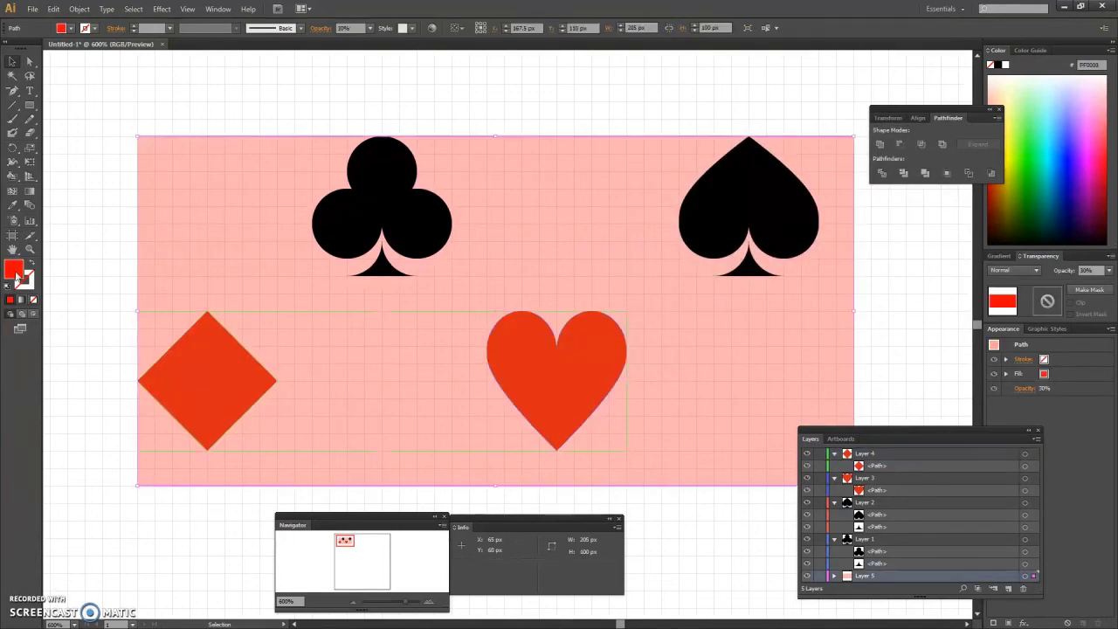
left_click(33, 302)
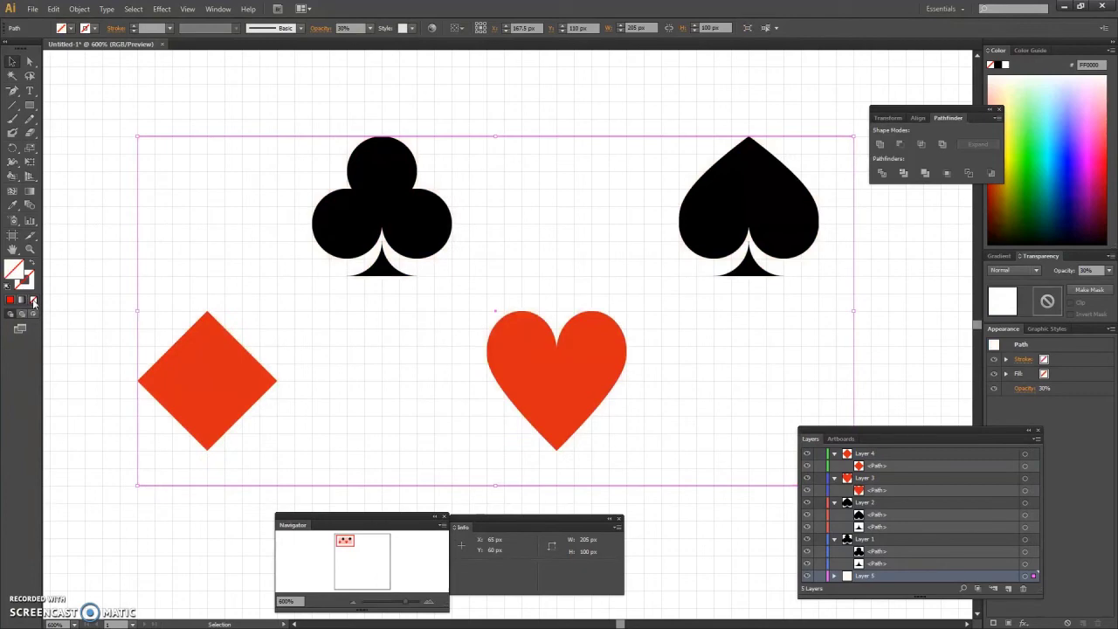
scroll(122, 175, "up", 1)
left_click(218, 9)
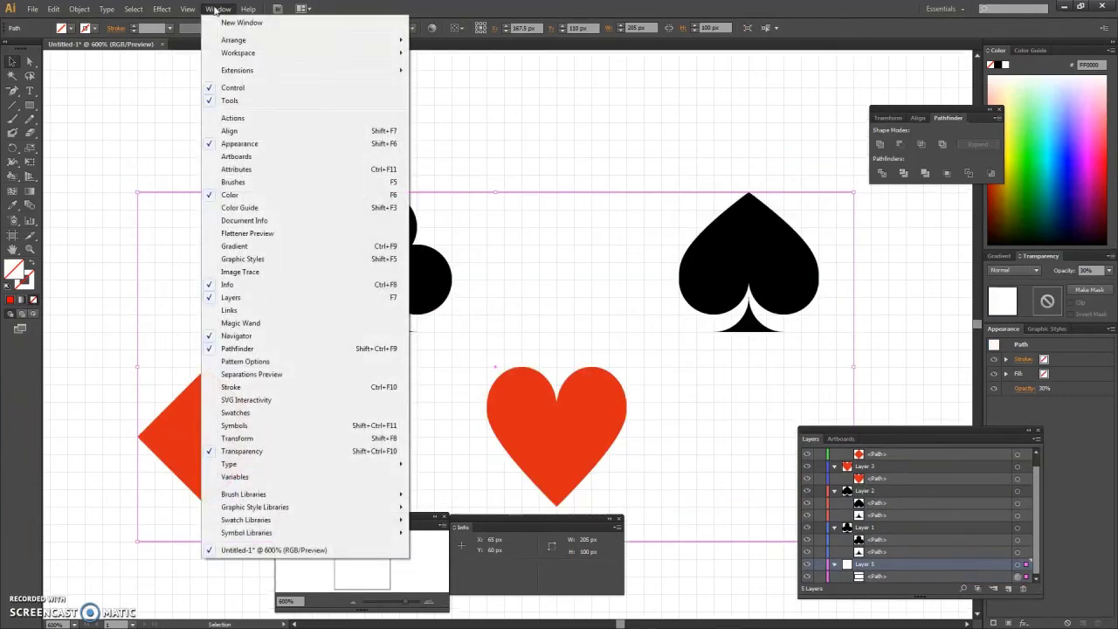
left_click(235, 412)
- Select the diamond, heart, spade, club and tile, drag them into Swatches as a pattern, then draw a large square
scroll(961, 507, "up", 1)
left_click(1018, 454)
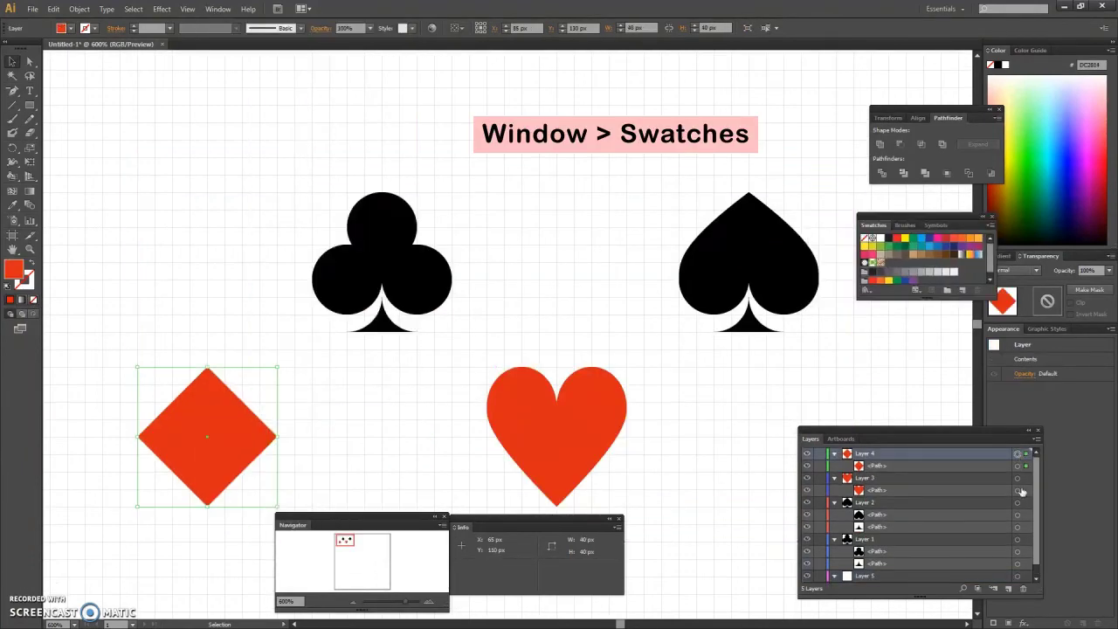
left_click(1018, 478, "shift")
left_click(1018, 503, "shift")
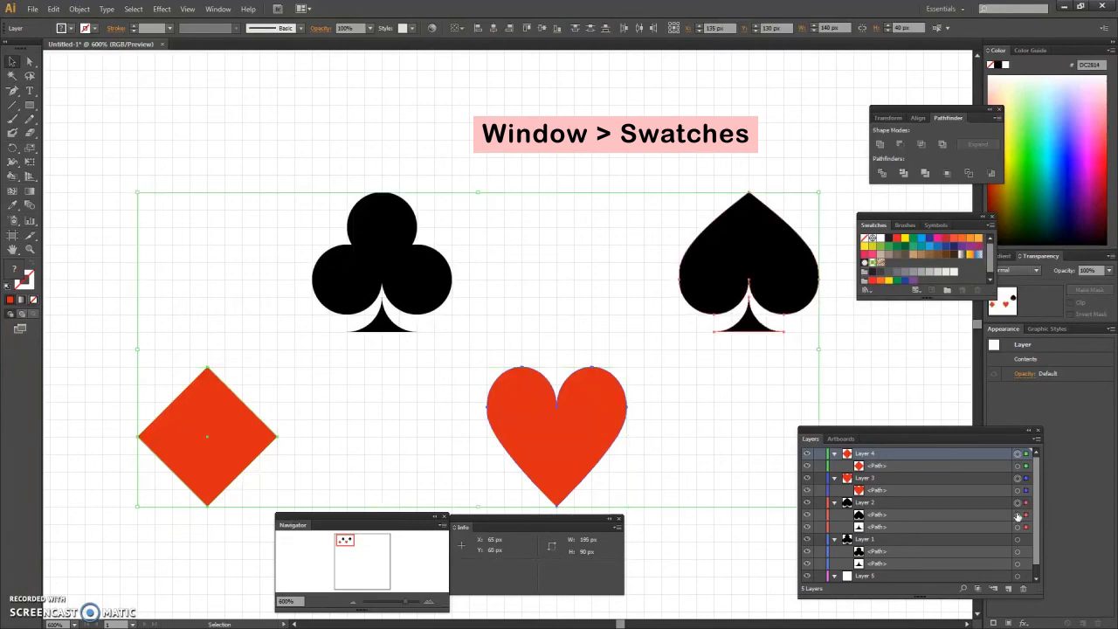
left_click(1018, 539, "shift")
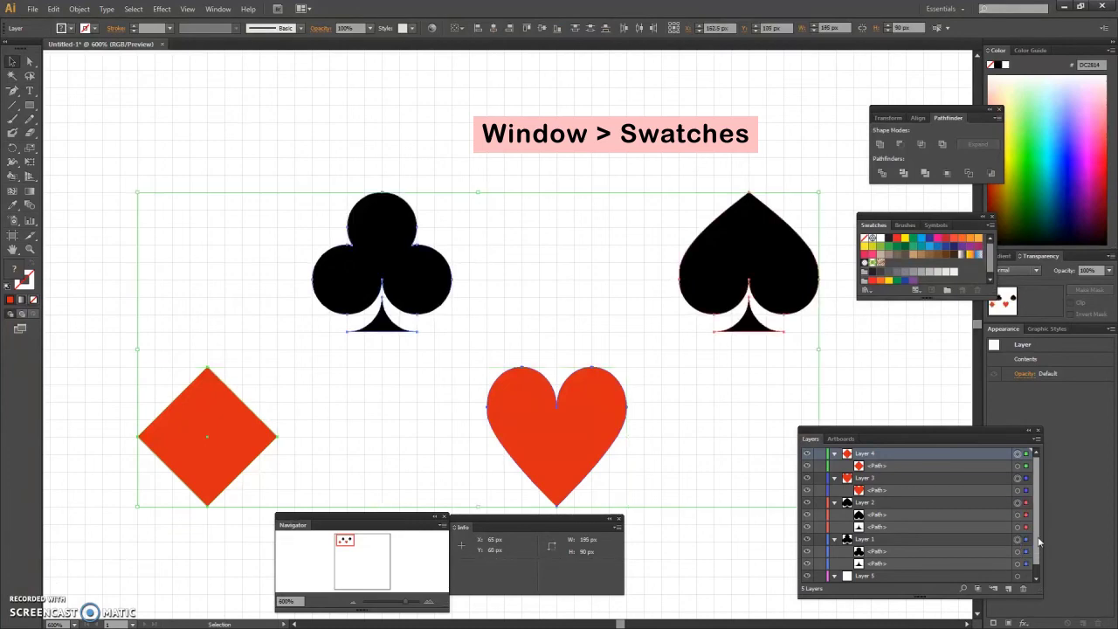
scroll(1018, 546, "down", 1)
left_click(1018, 564, "shift")
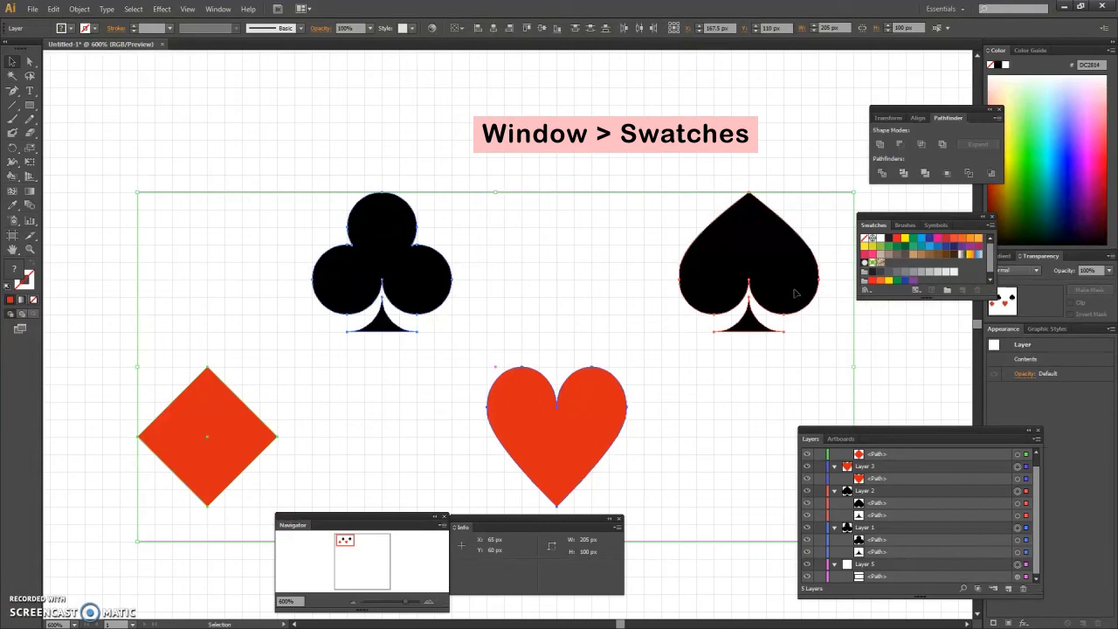
left_click_drag(791, 291, 892, 264)
left_click_drag(348, 131, 908, 528)
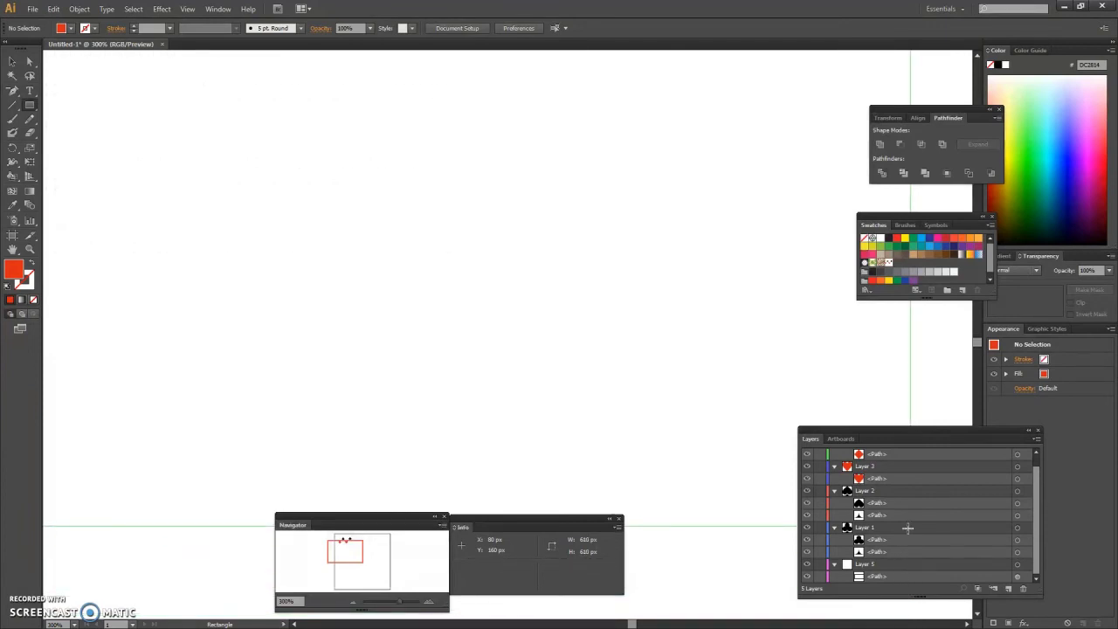
- Fill the 610 × 610 px square with light grey RGB 240, 240, 240 (F0F0F0)
scroll(194, 586, "up", 10)
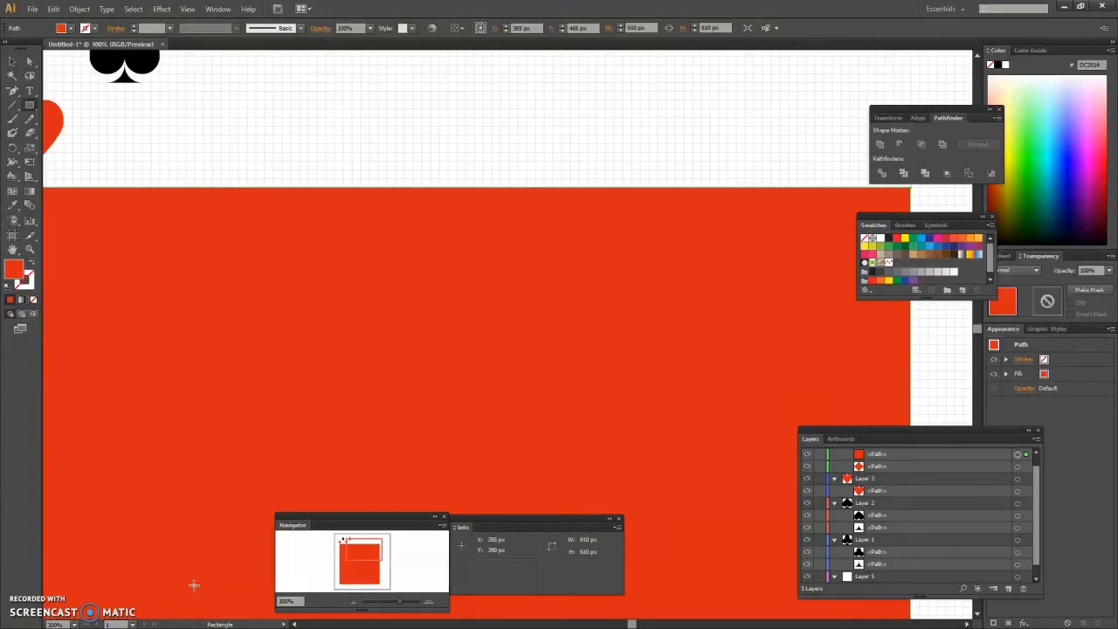
scroll(448, 336, "left", 10)
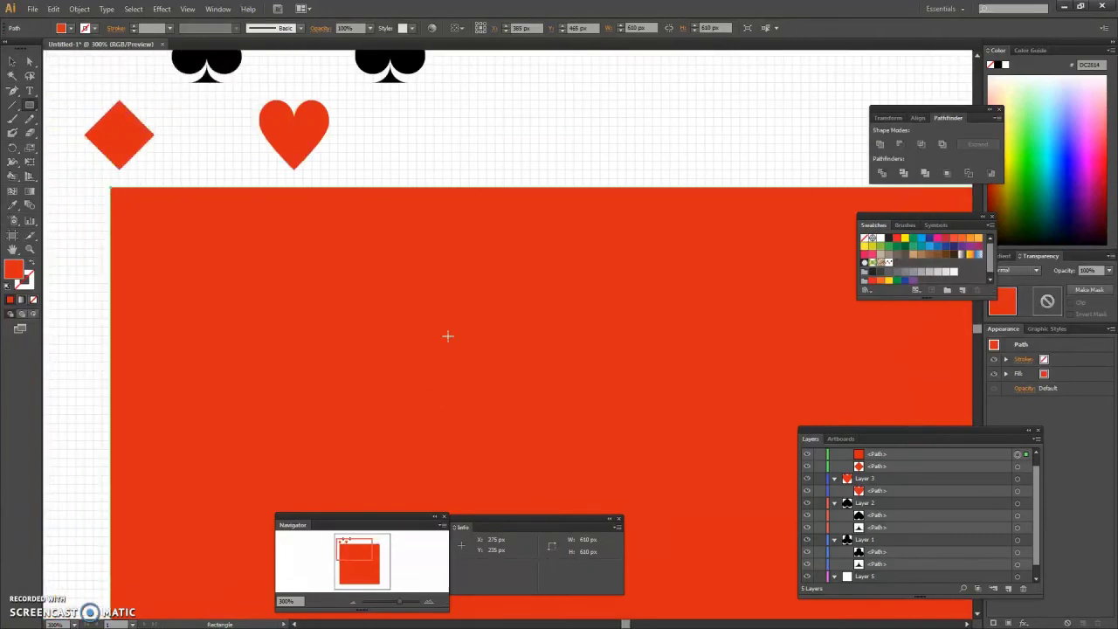
scroll(448, 336, "down", 4)
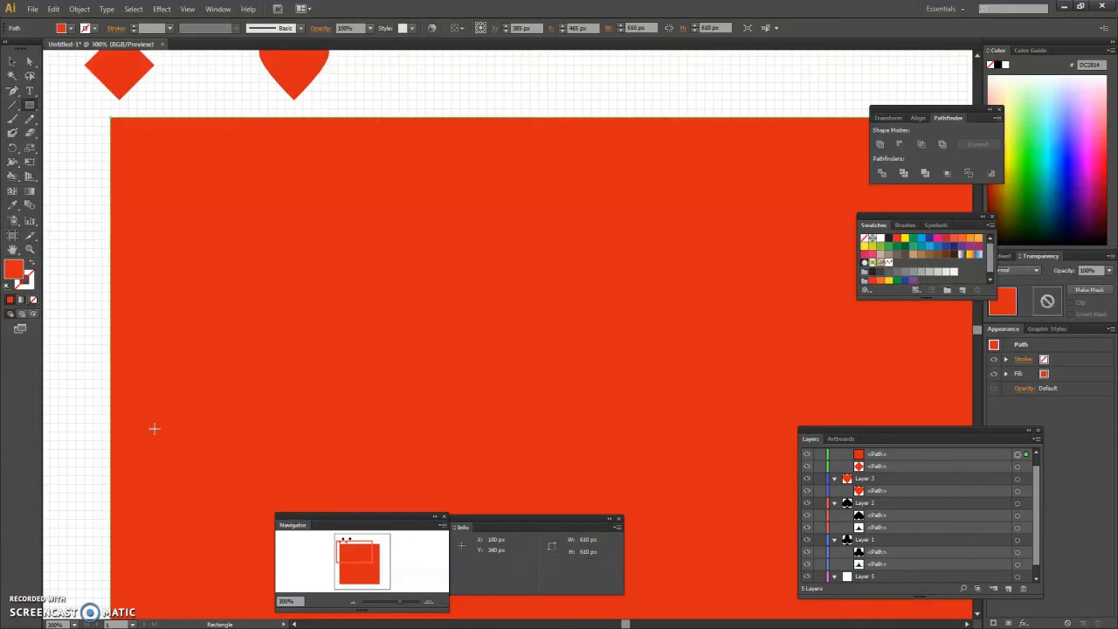
double_click(12, 271)
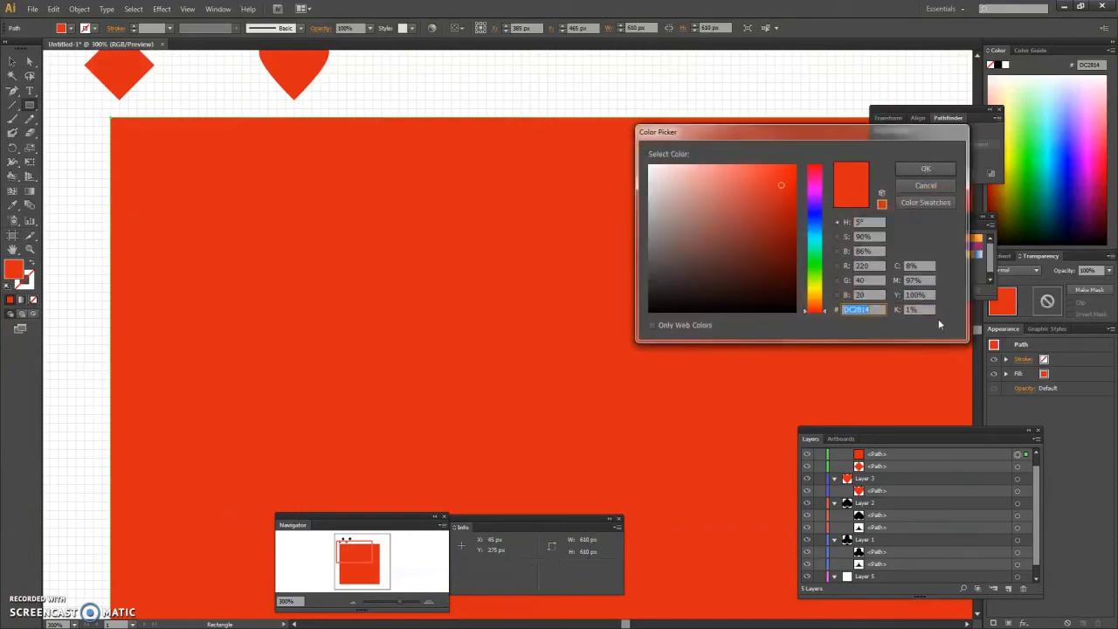
left_click(870, 266)
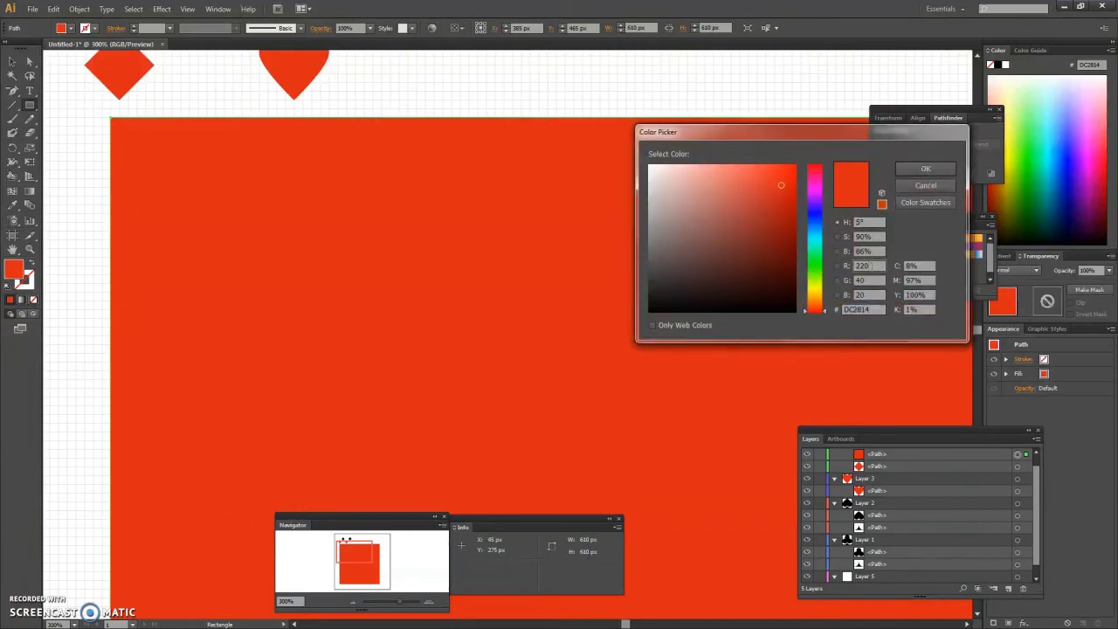
double_click(870, 265)
type("240")
double_click(872, 281)
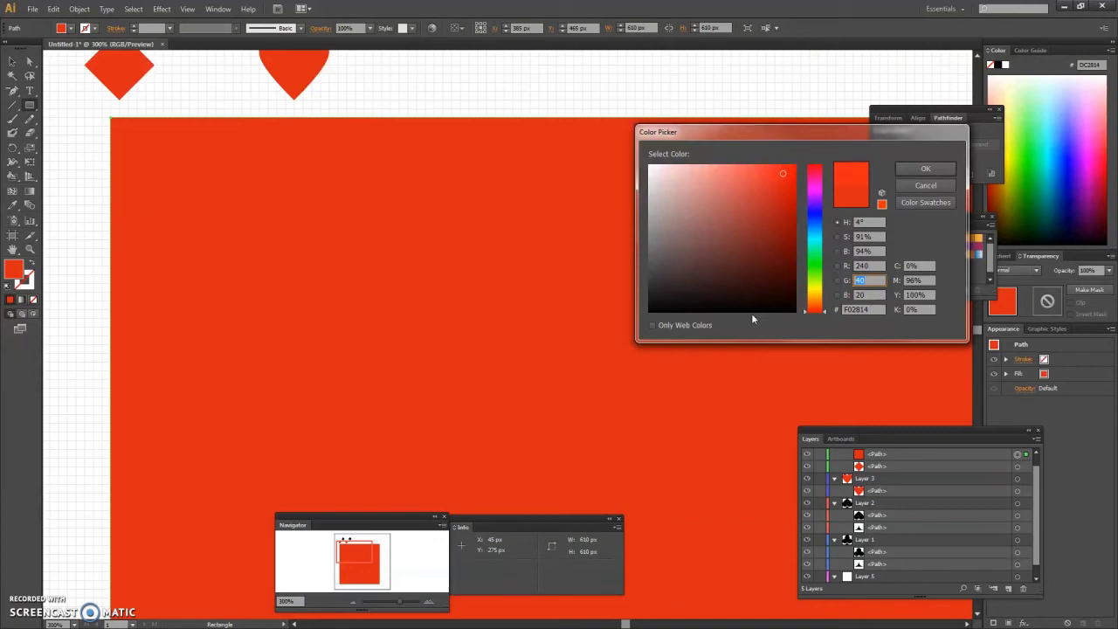
type("240")
key("Tab")
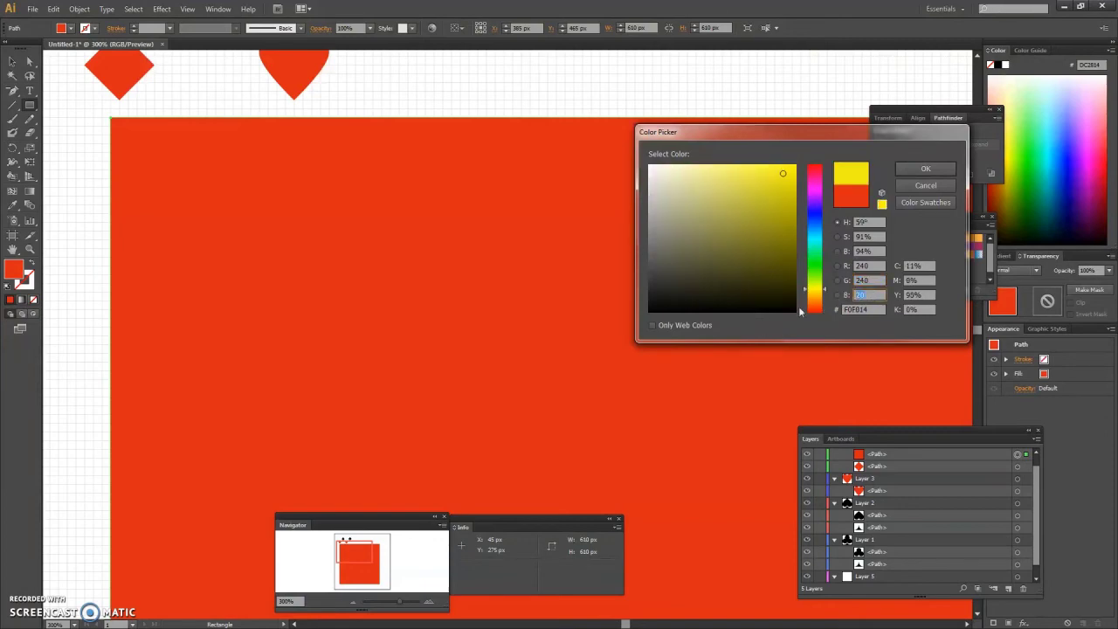
type("240")
left_click(926, 169)
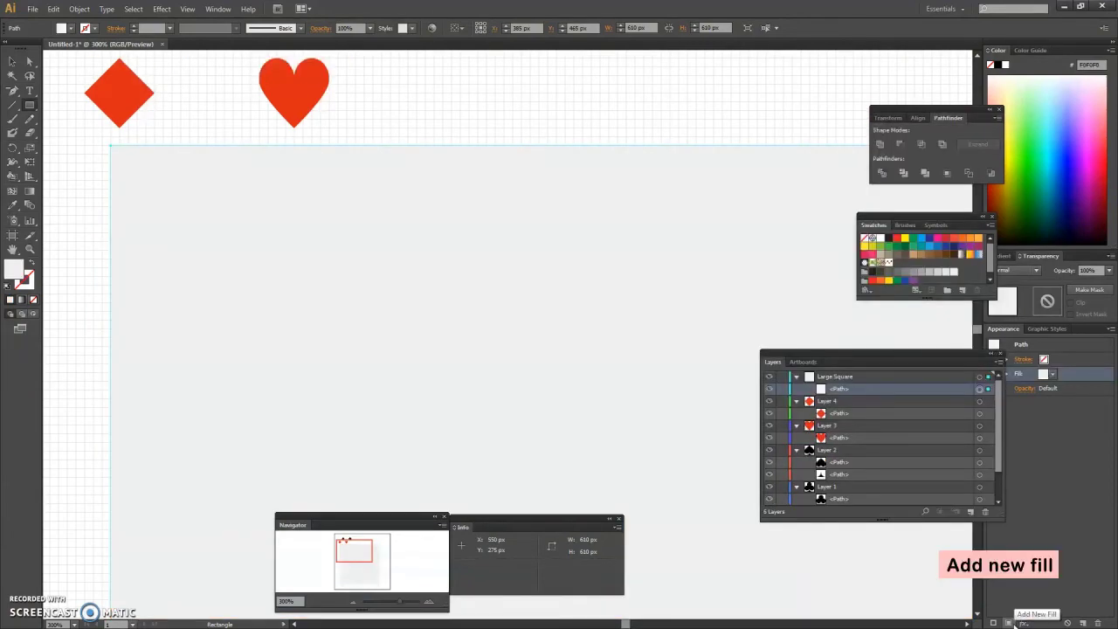
- Add a second fill using the card-suit pattern swatch and move it above the grey fill
left_click(1010, 622)
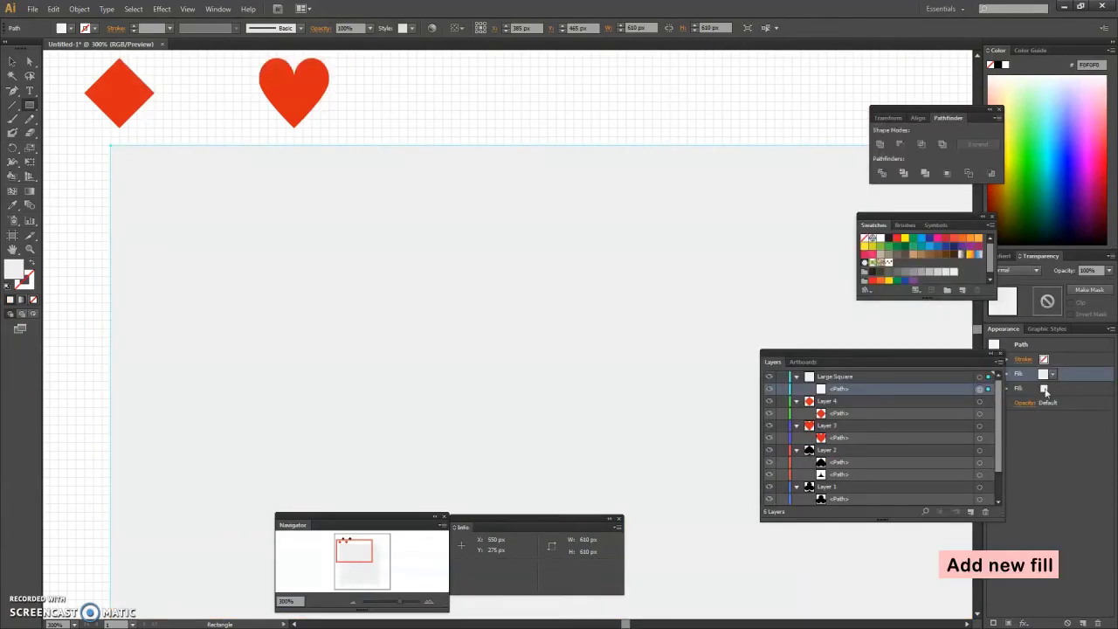
left_click(1046, 389)
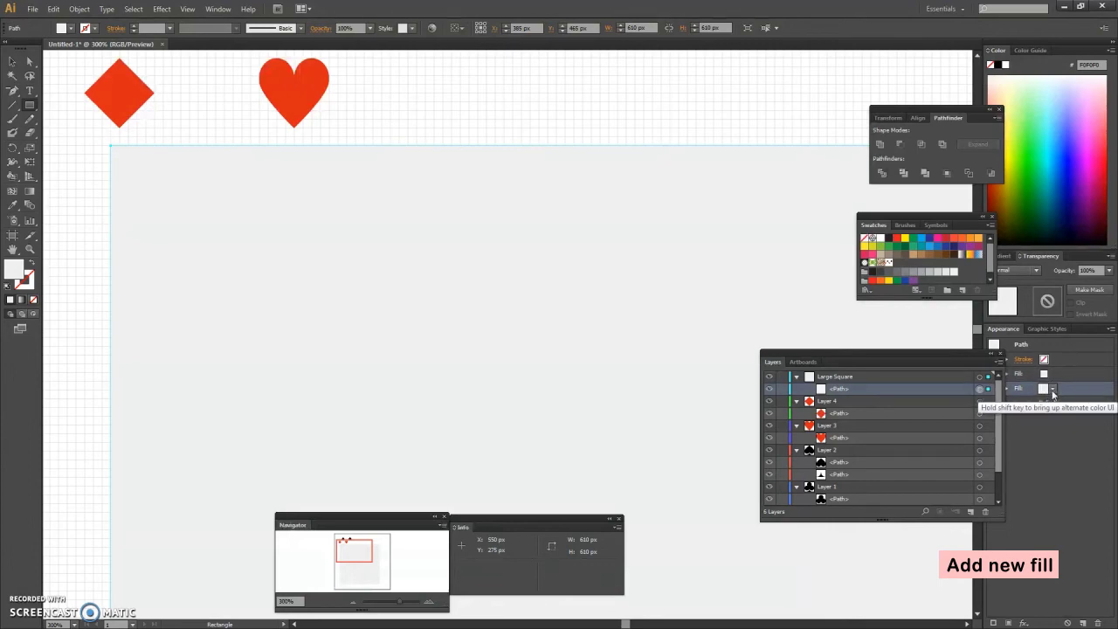
left_click(1053, 394)
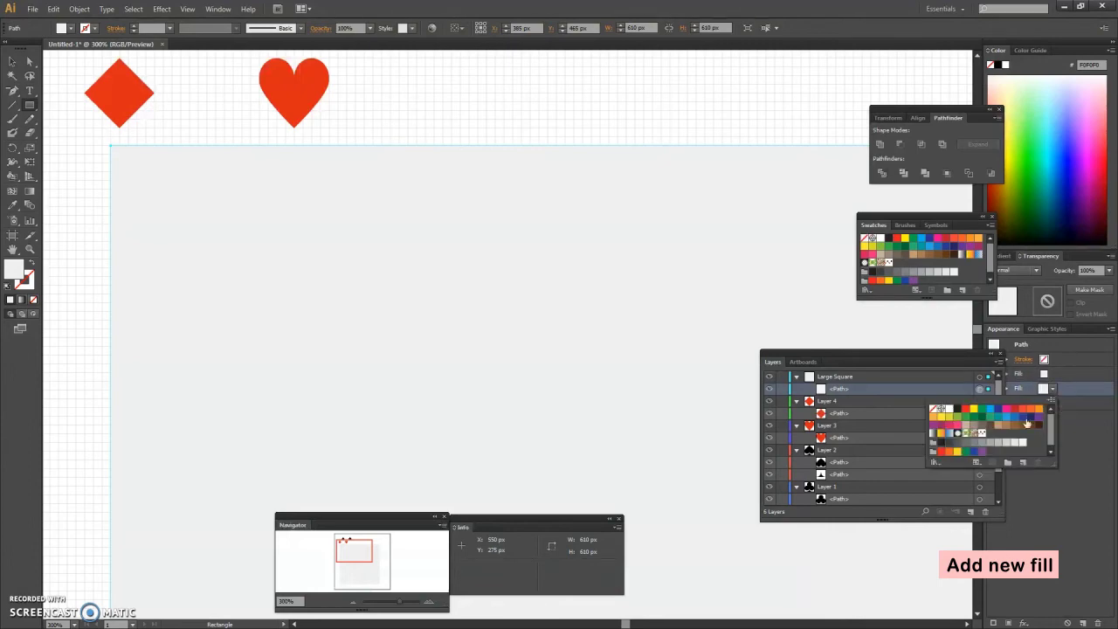
left_click(982, 434)
left_click(1087, 457)
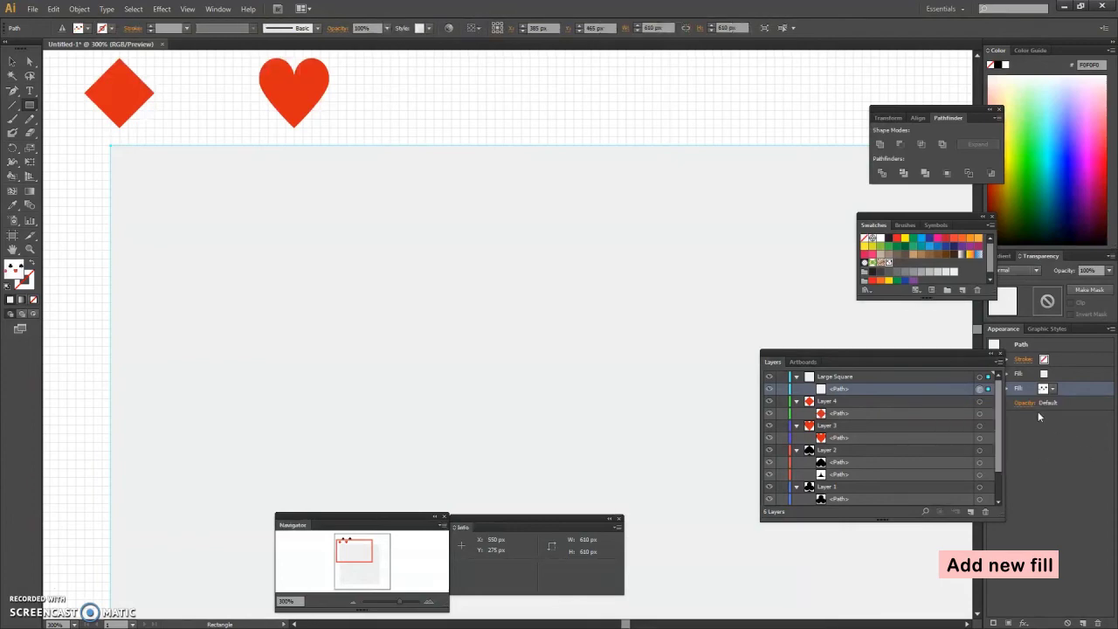
left_click_drag(1033, 388, 1031, 368)
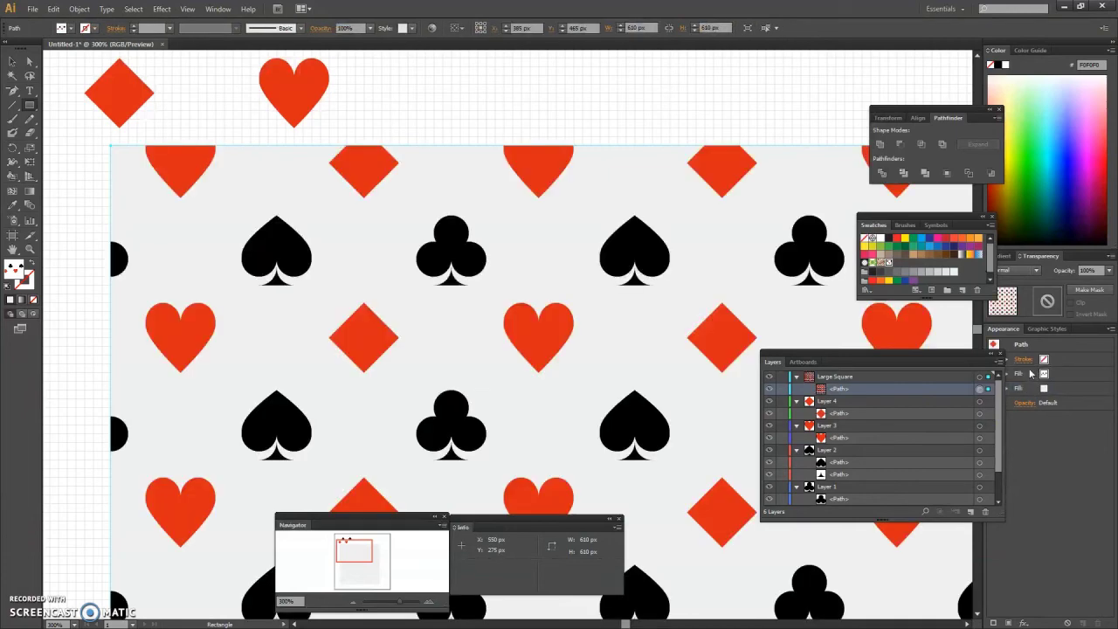
key("ctrl+minus")
key("ctrl+minus")
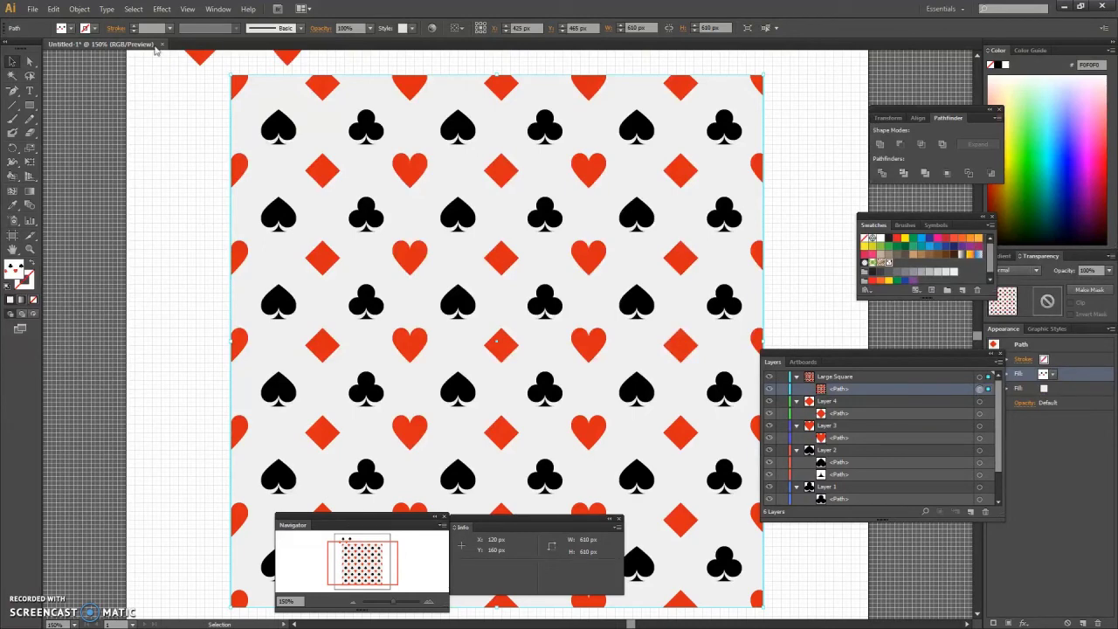
- Open Effect > Distort & Transform > Transform and set horizontal and vertical scale to 50%
left_click(161, 9)
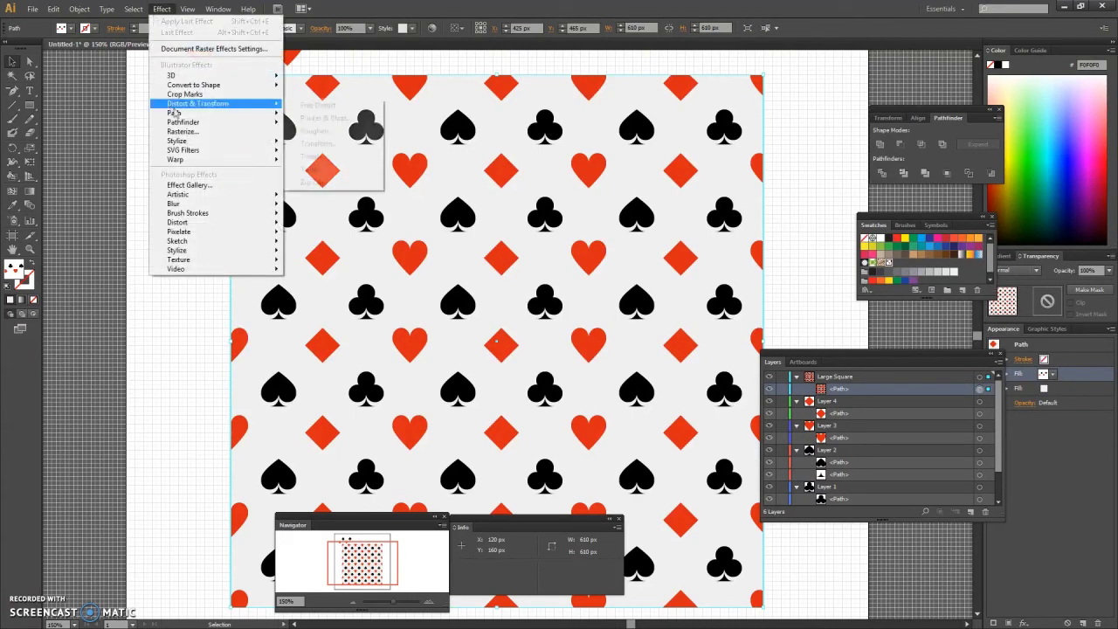
mouse_move(210, 104)
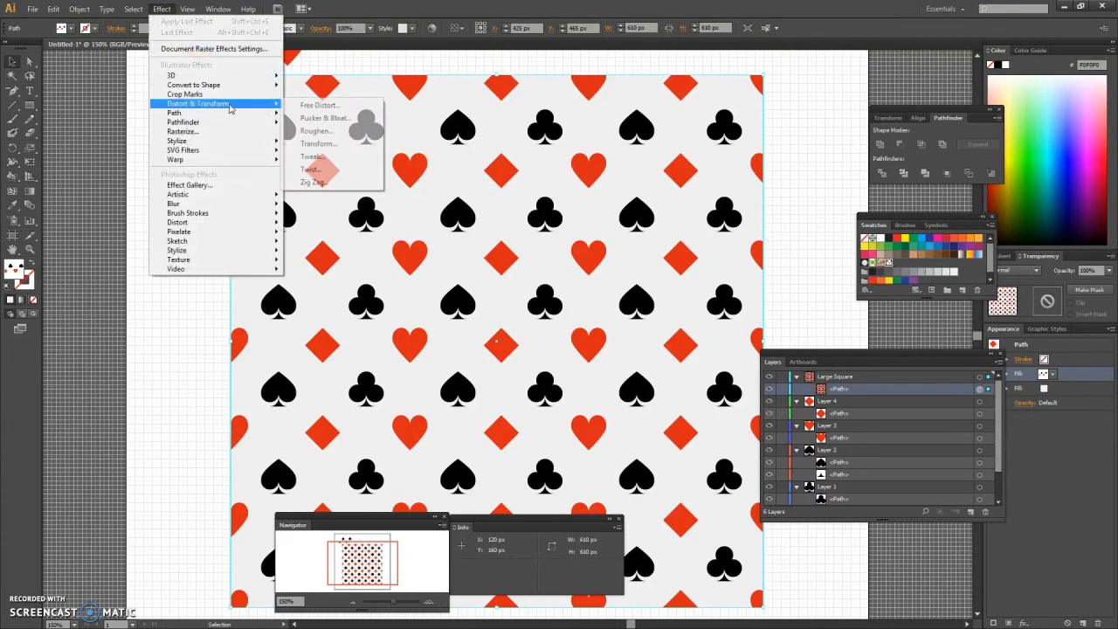
left_click(318, 143)
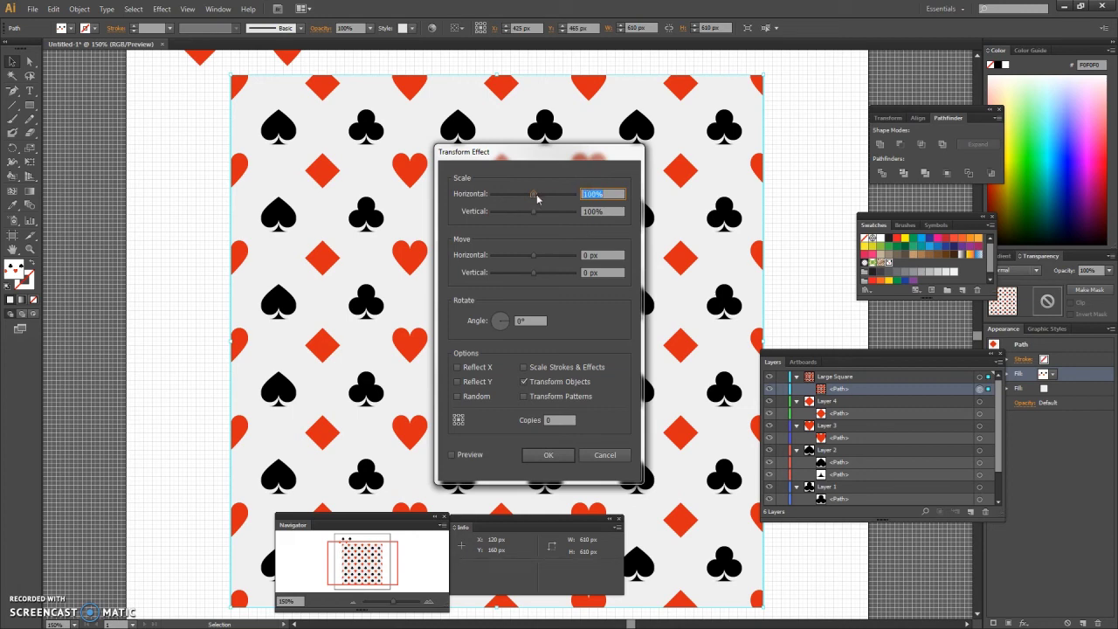
left_click_drag(537, 199, 519, 200)
left_click_drag(537, 214, 515, 217)
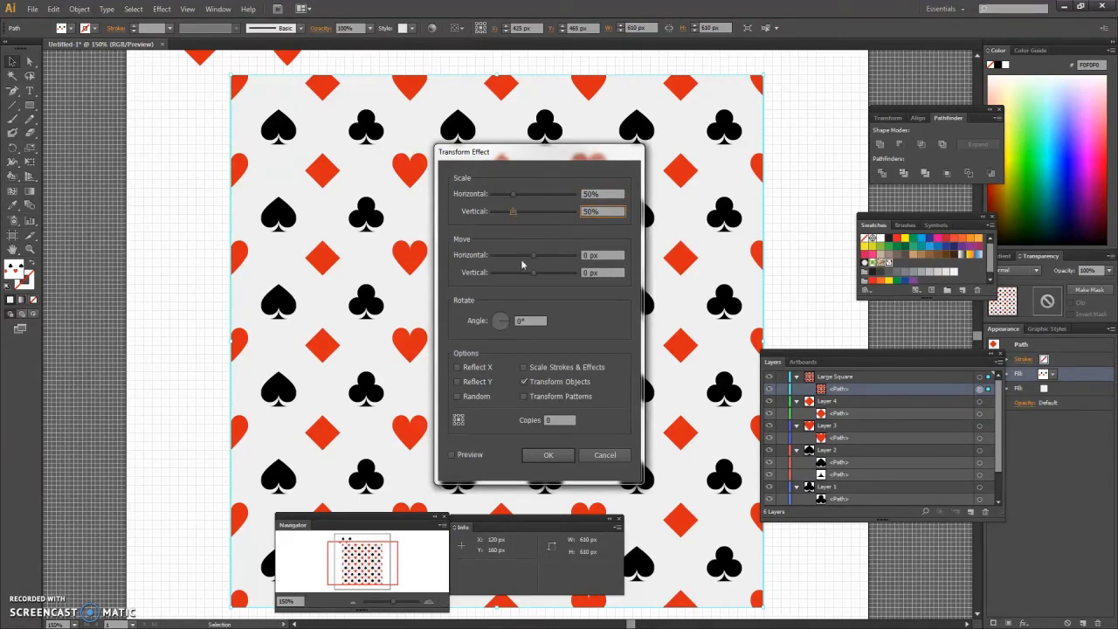
- Keep the move offsets at zero, set the angle to 25°, and transform patterns only, not objects
mouse_move(533, 256)
left_mouse_down()
mouse_move(514, 257)
mouse_move(531, 253)
left_mouse_up()
left_click_drag(537, 260, 537, 263)
left_click(521, 322)
left_click(523, 382)
left_click(525, 396)
- Confirm the scaled, rotated pattern and round the square's corners with a 50 px radius
left_click(549, 454)
key("ctrl+1")
left_click(162, 9)
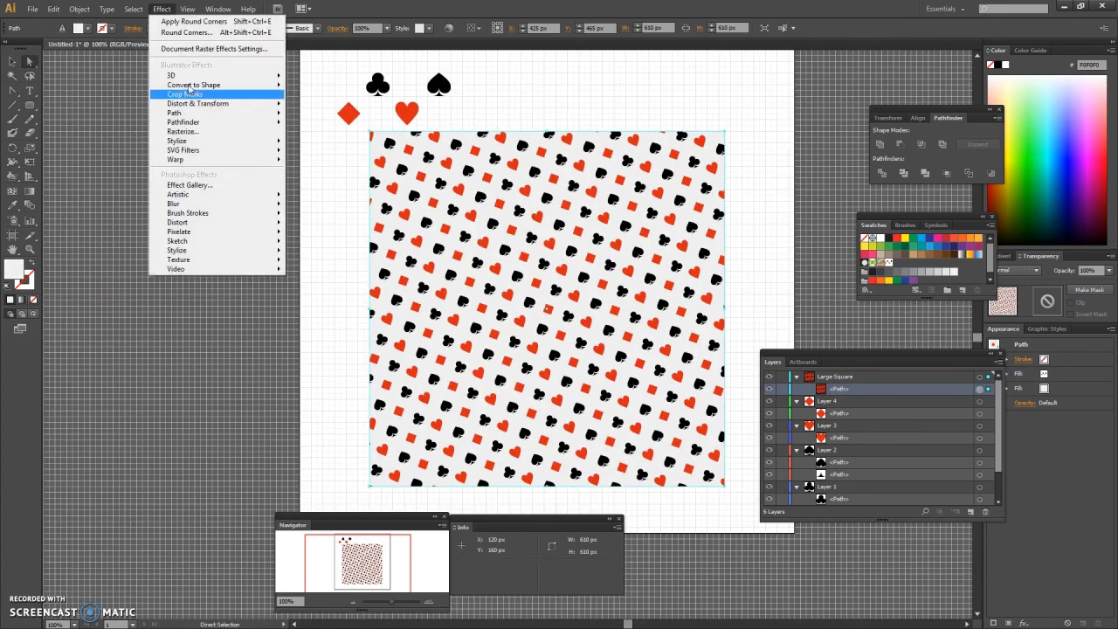
mouse_move(267, 140)
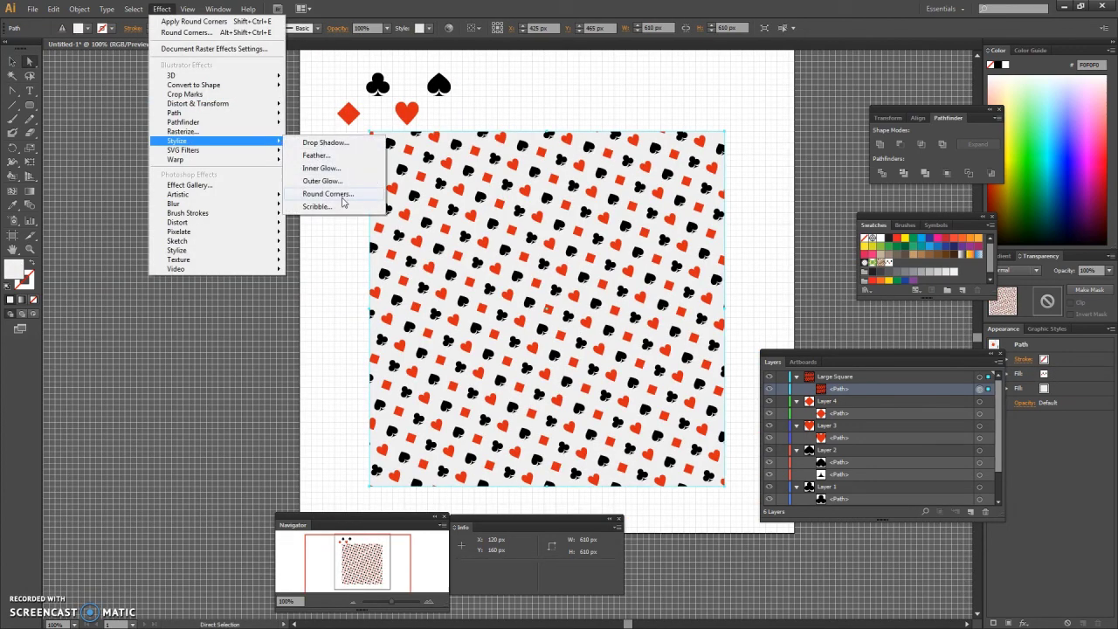
left_click(343, 200)
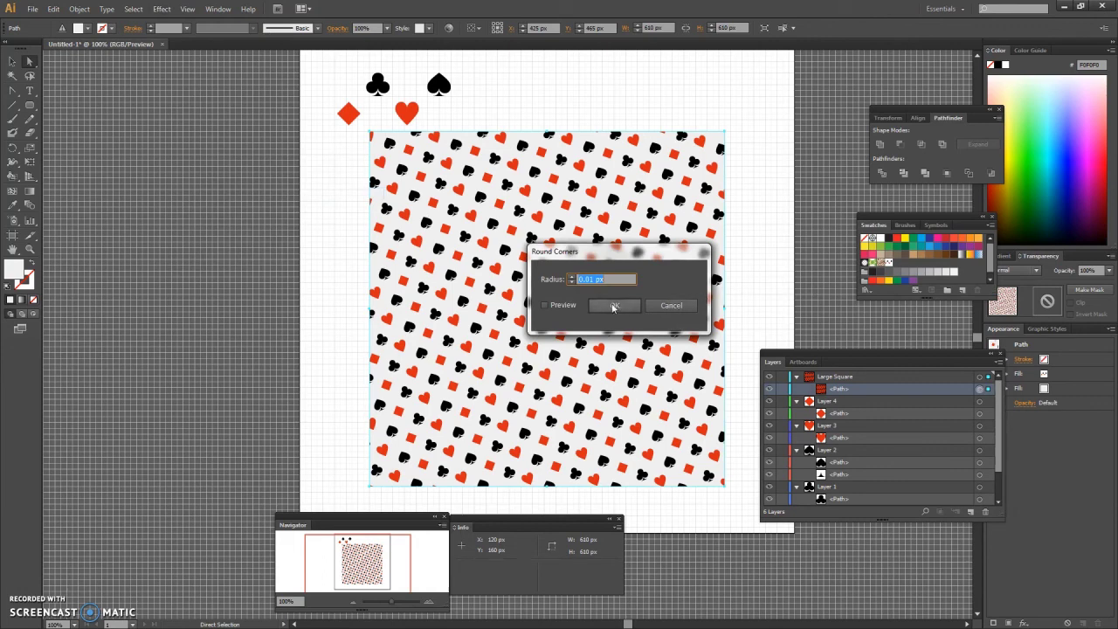
left_click_drag(598, 280, 572, 281)
type("50")
left_click(546, 305)
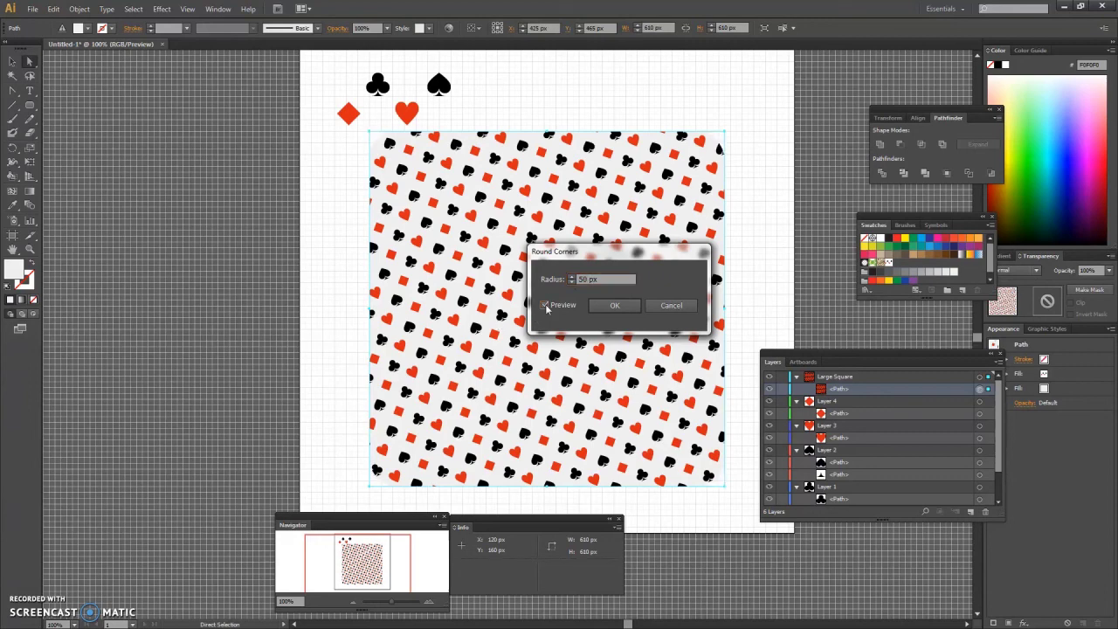
left_click(615, 306)
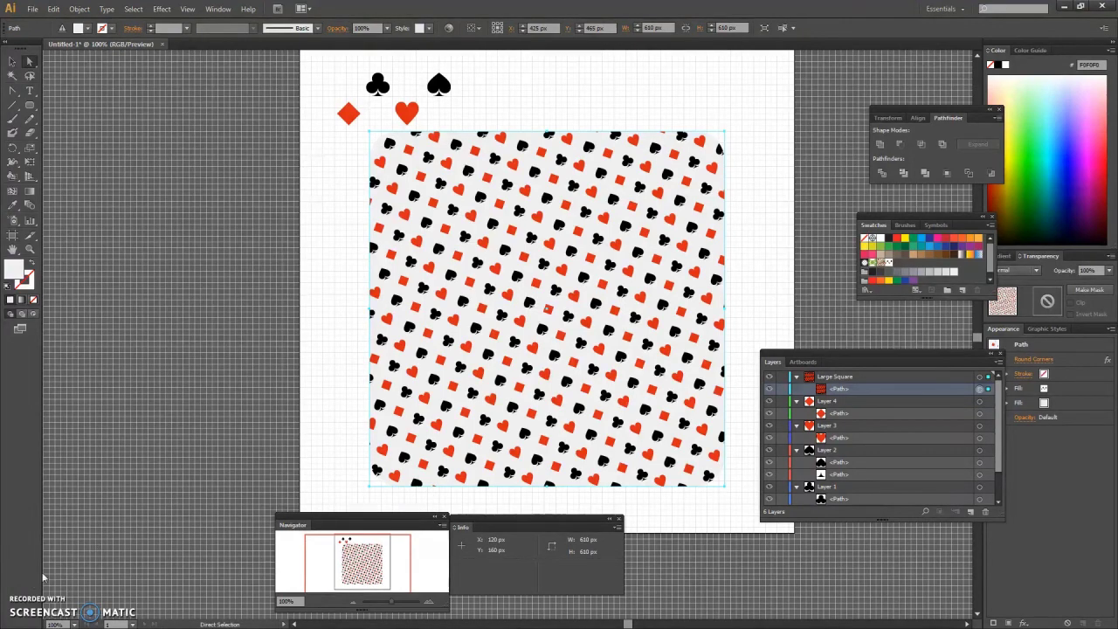
- Hide the original diamond, heart and spade layers, leaving only the club visible
left_click(30, 579)
left_click(769, 401)
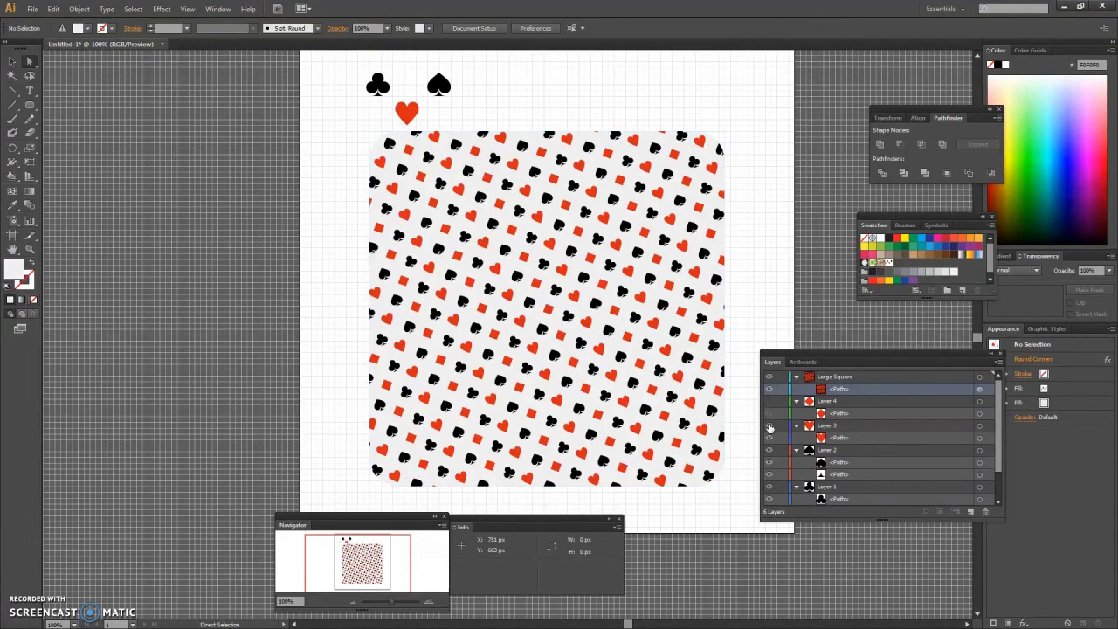
left_click(769, 425)
left_click(769, 450)
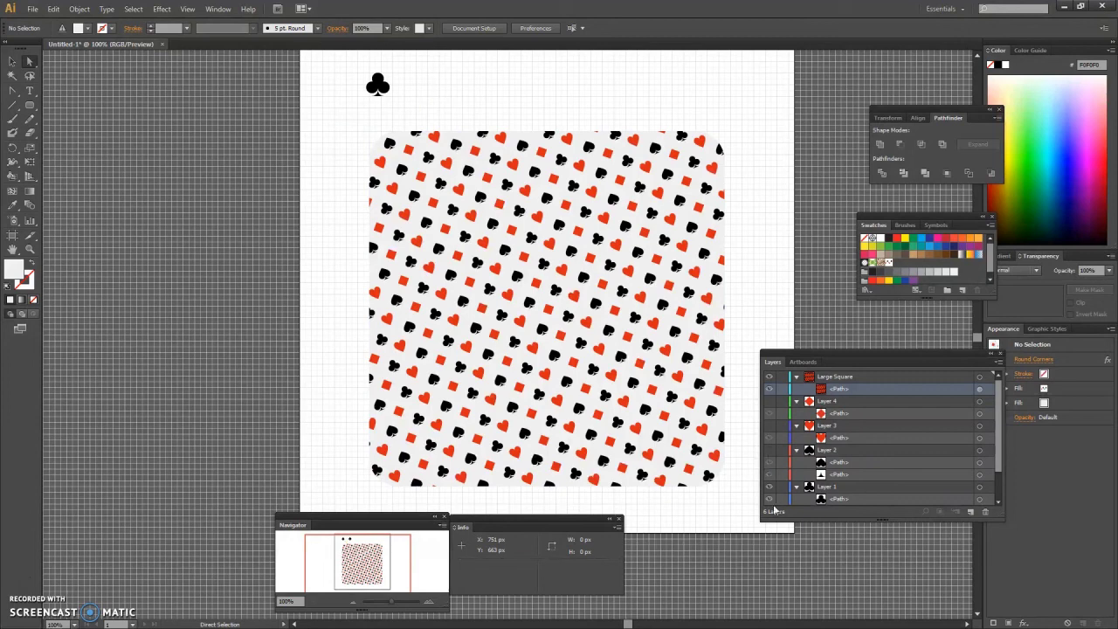